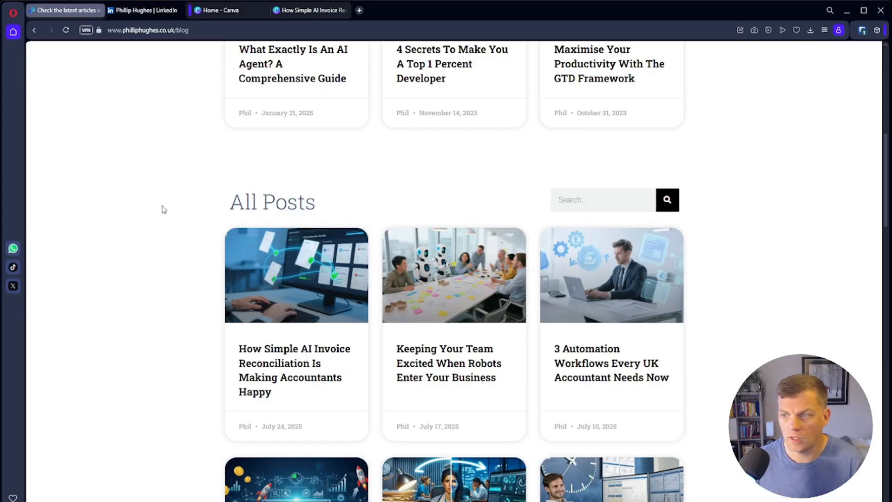
Look over the featured articles and the All Posts section of the blog.
scroll(162, 205, "up", 3)
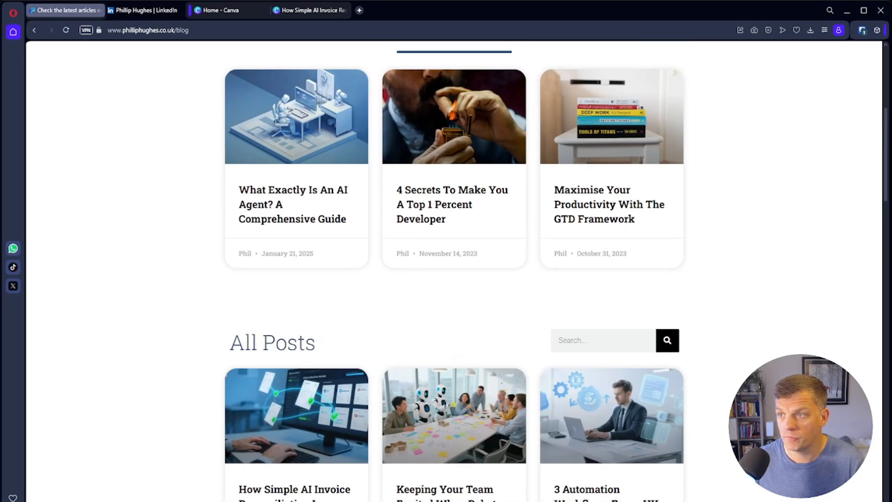
scroll(155, 197, "up", 2)
scroll(155, 198, "down", 4)
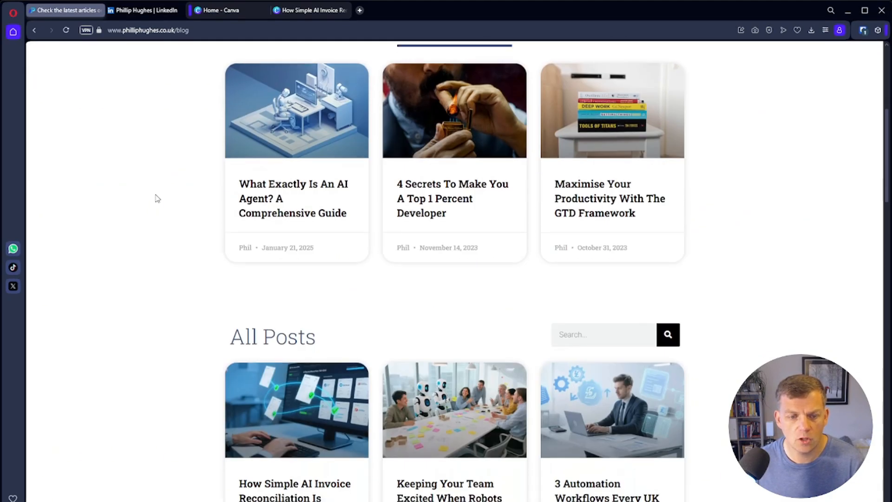
scroll(158, 204, "down", 2)
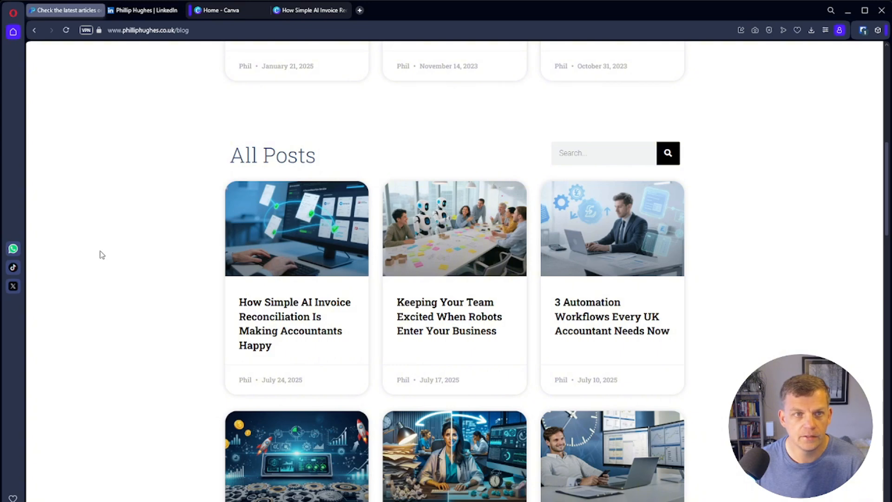
Switch to the LinkedIn profile, view its newsletter and posts activity, and open the full list of posts.
left_click(141, 15)
scroll(188, 274, "down", 10)
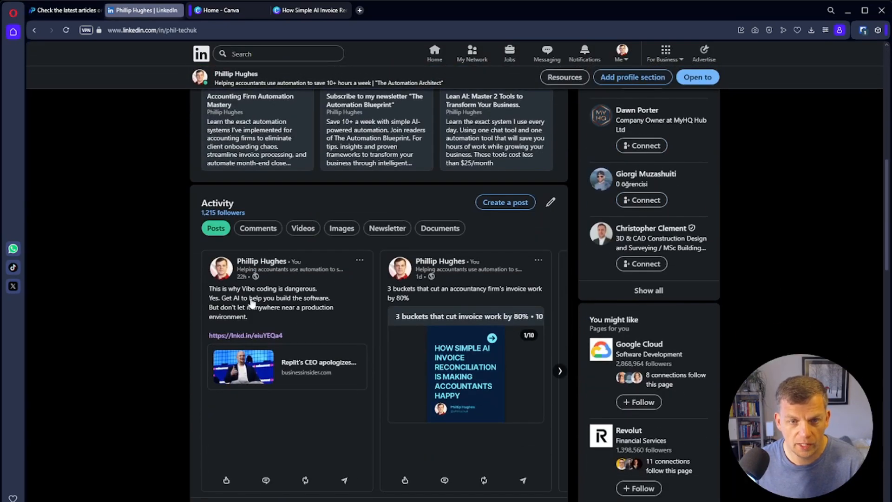
left_click(387, 228)
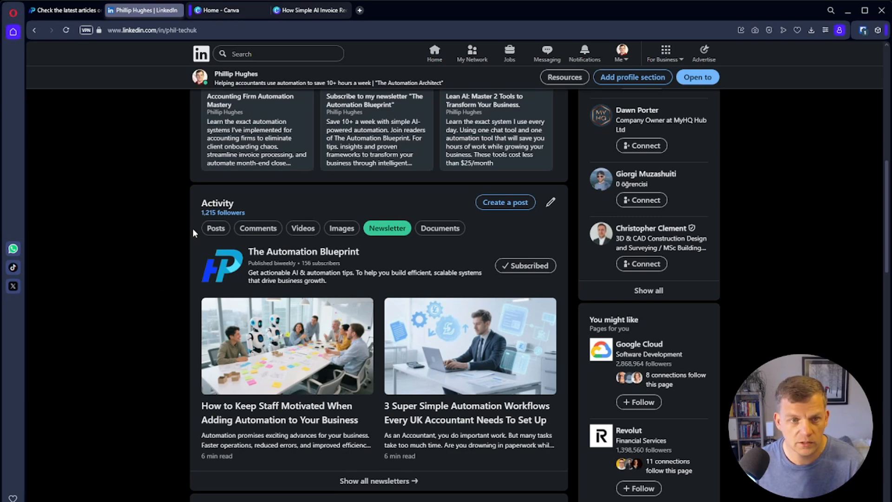
left_click(210, 226)
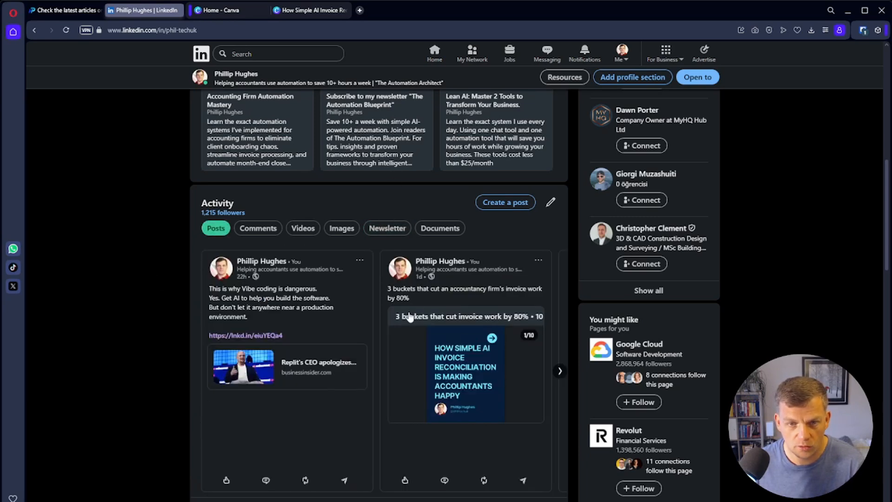
scroll(407, 316, "down", 2)
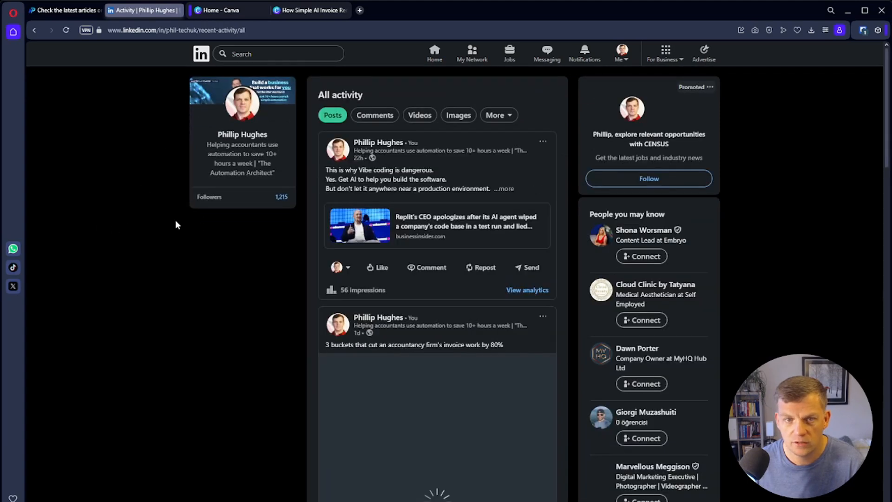
Page through the "3 buckets that cut invoice work by 80%" carousel post to its last page.
scroll(174, 220, "down", 6)
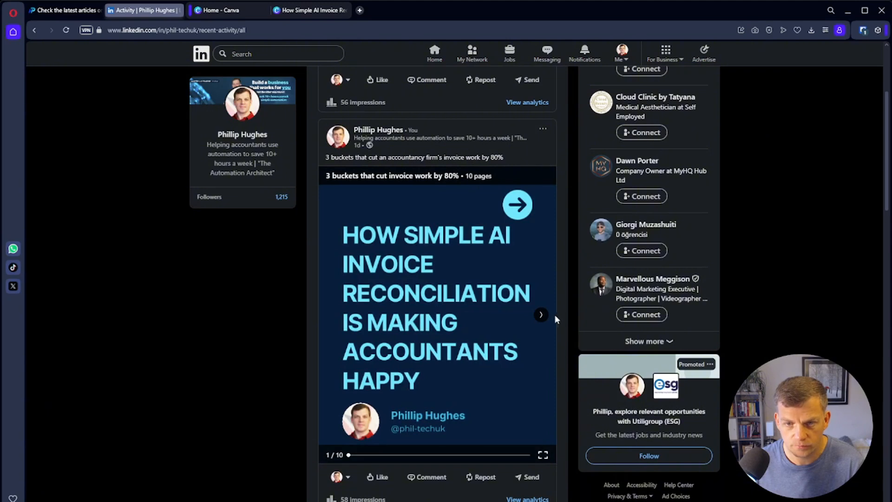
left_click(541, 315)
left_click(541, 315)
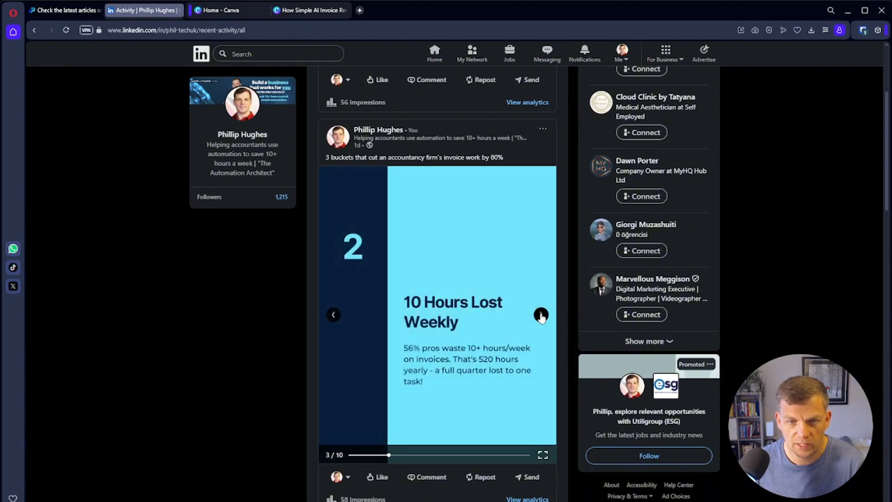
left_click(540, 315)
left_click(541, 316)
left_click(540, 315)
left_click(541, 316)
left_click(541, 315)
left_click(540, 315)
left_click(540, 315)
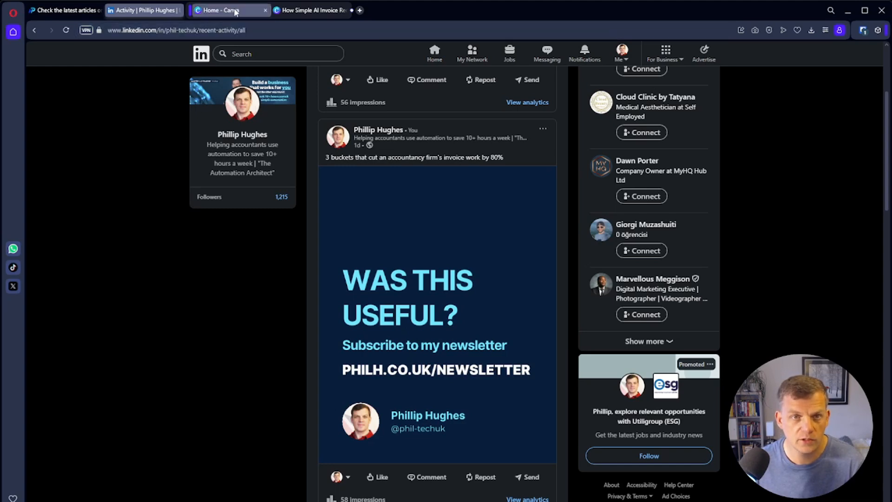
Switch to Canva and look through the pages of the "How Simple AI Invoice Reconciliation" carousel design.
left_click(219, 10)
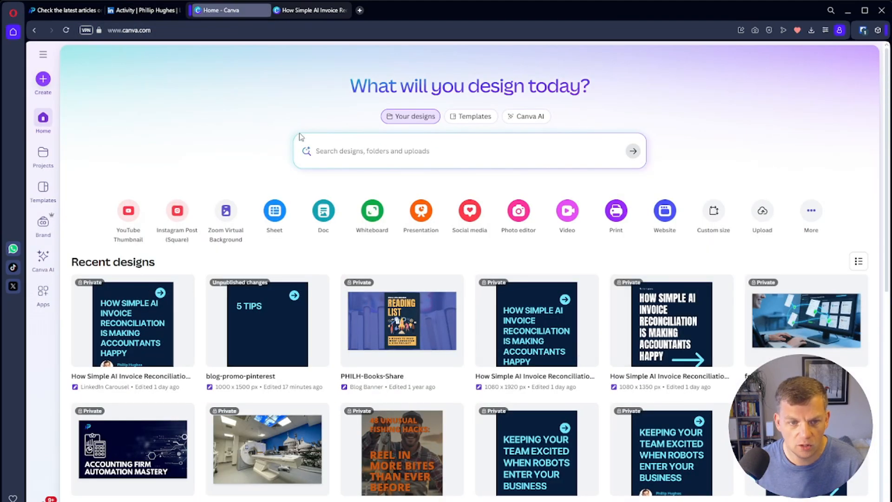
left_click(306, 6)
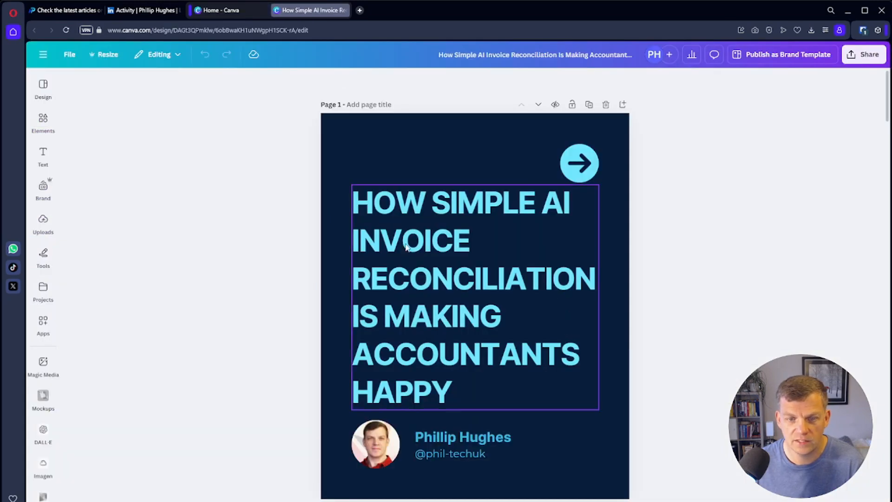
scroll(504, 303, "down", 10)
scroll(508, 306, "down", 15)
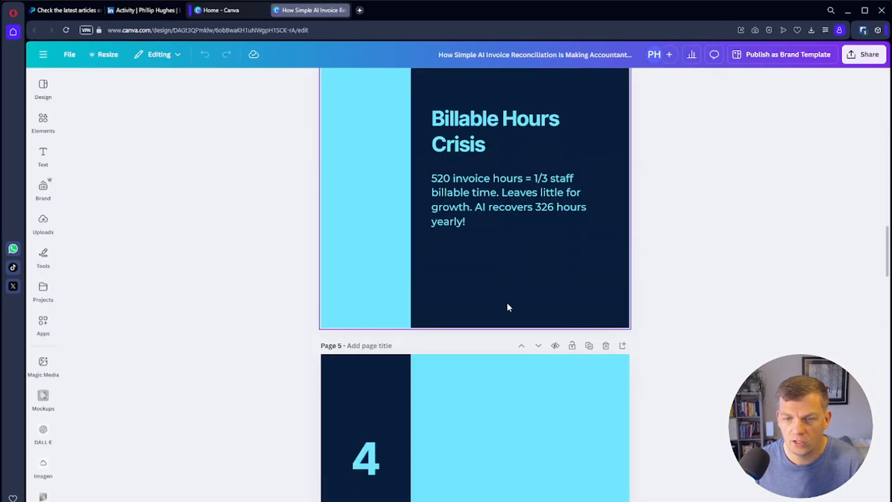
scroll(508, 308, "down", 12)
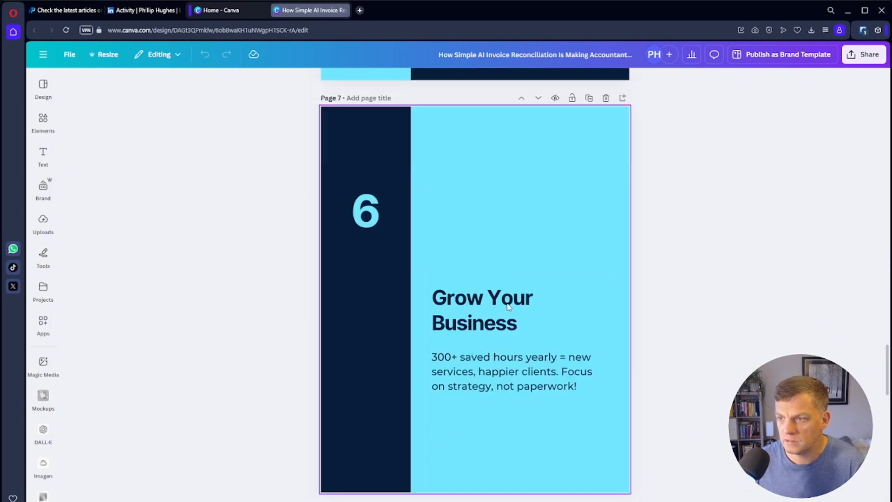
scroll(344, 348, "up", 2)
scroll(345, 348, "up", 8)
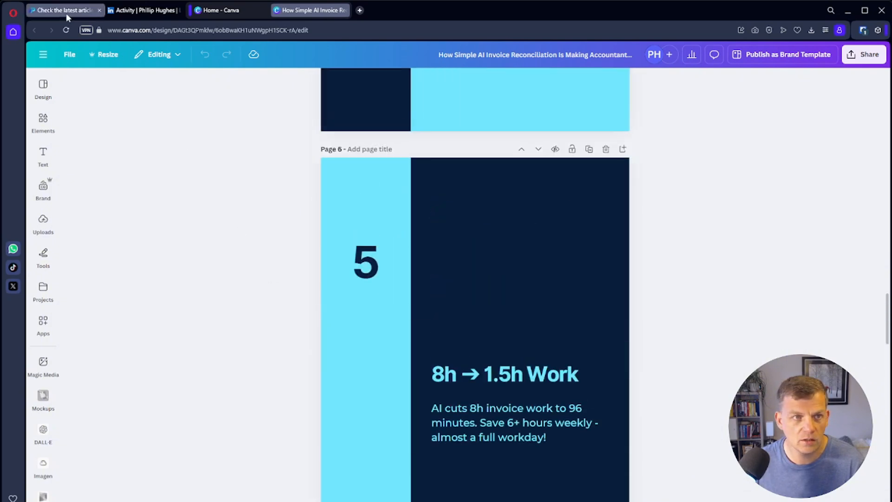
Open the blog article "How Simple AI Invoice Reconciliation Is Making Accountants Happy" and compare its title with page 1 of the Canva carousel.
left_click(66, 11)
left_click(273, 320)
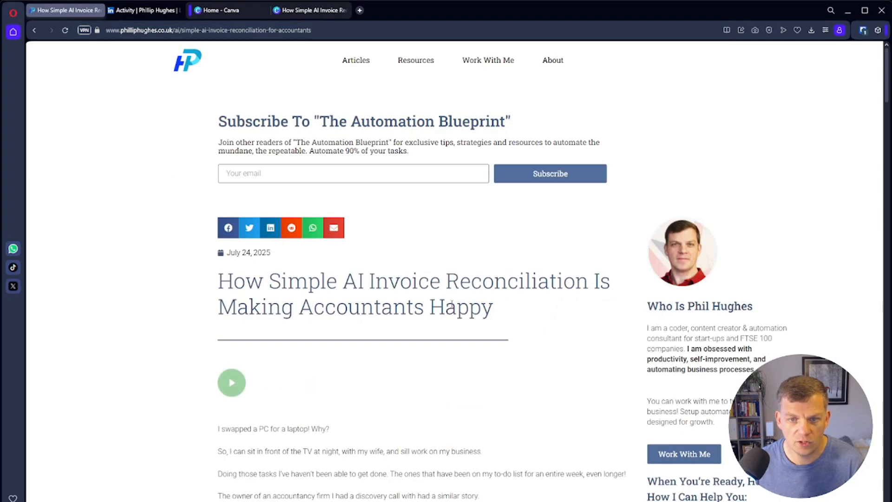
left_click(314, 10)
scroll(394, 316, "up", 10)
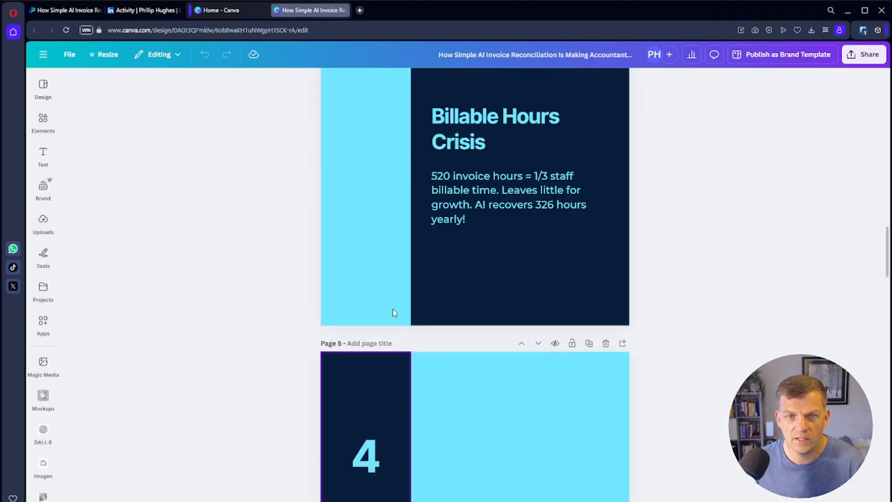
scroll(392, 309, "up", 15)
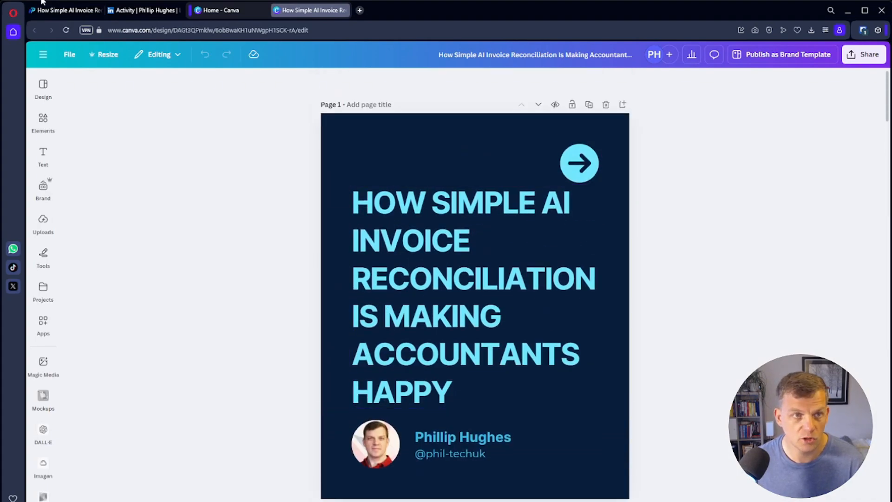
Skim the sections of the invoice reconciliation article, then return to its carousel design in Canva.
left_click(69, 13)
scroll(298, 211, "down", 15)
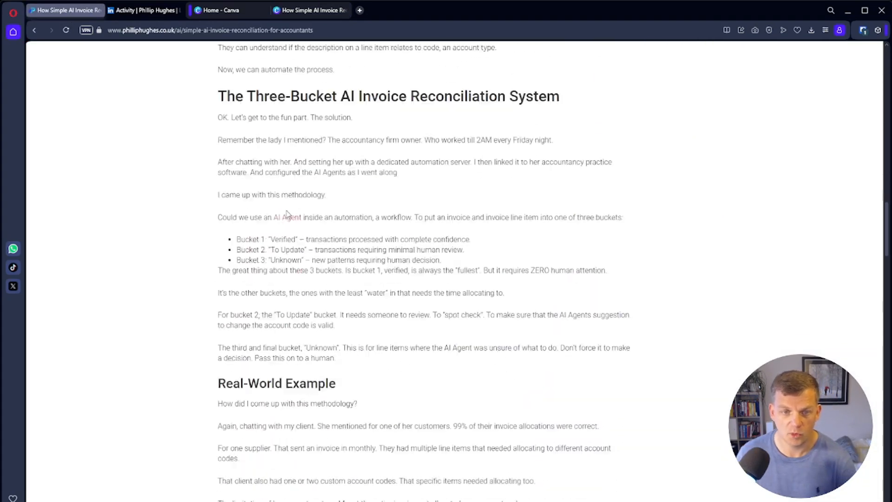
scroll(287, 214, "down", 20)
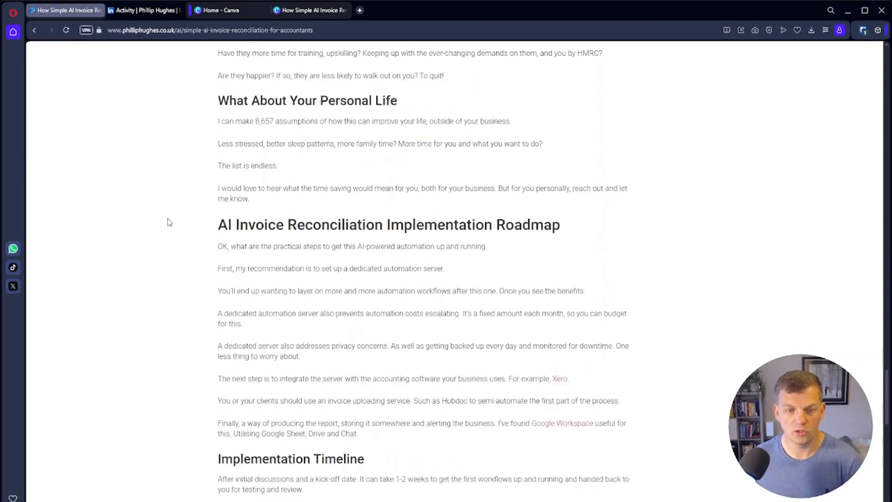
scroll(169, 222, "up", 20)
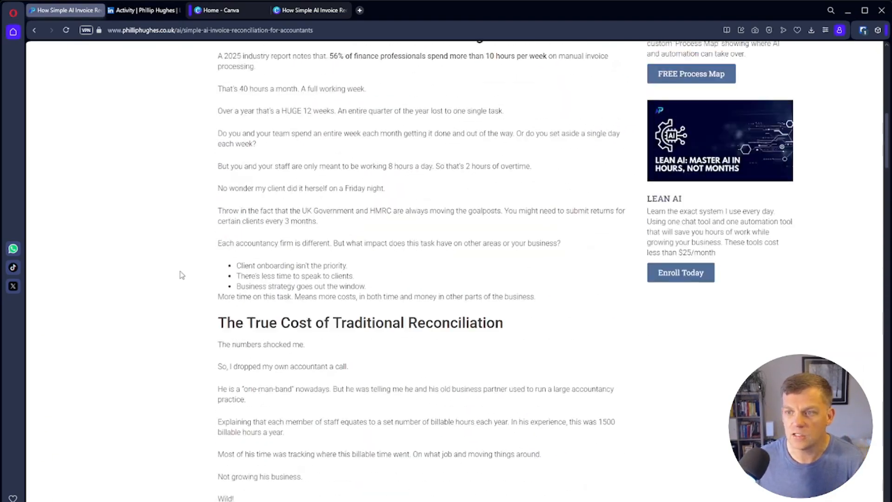
scroll(183, 271, "up", 15)
left_click(292, 10)
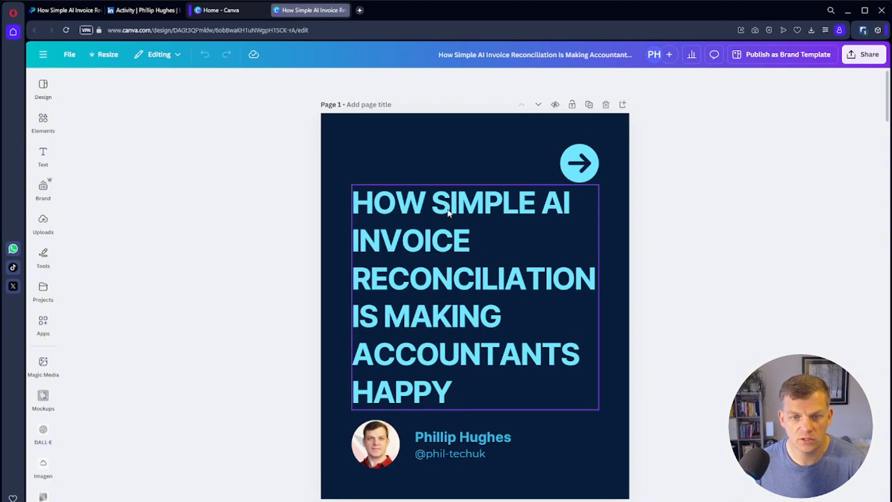
left_click(218, 10)
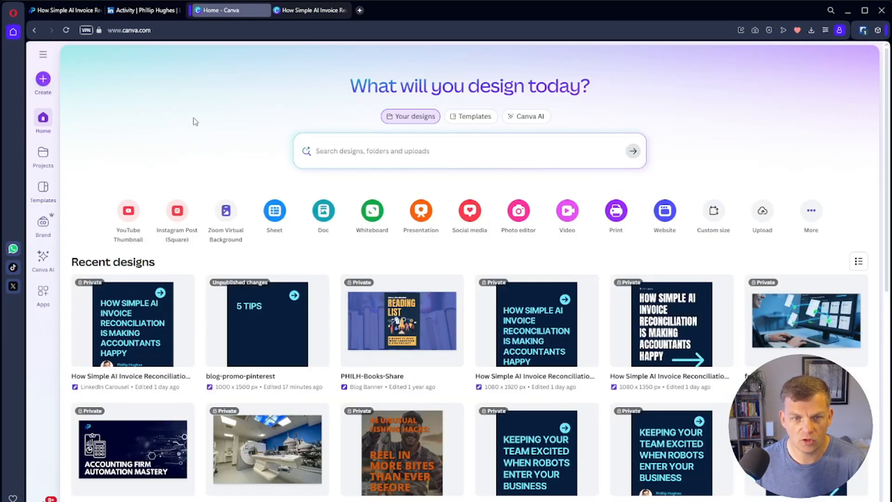
left_click(300, 11)
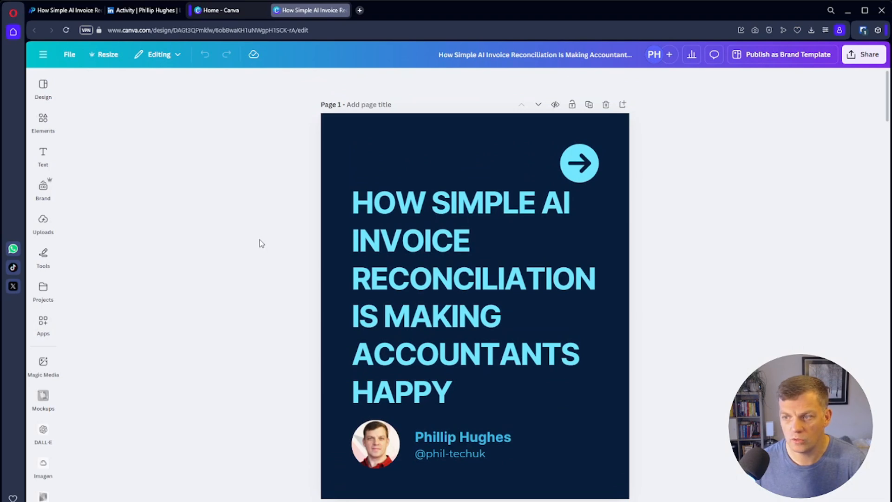
Switch to n8n in a new tab and examine the Blog Post - Repurposing workflow in the PHILH & PHH Digital folder.
left_click(360, 11)
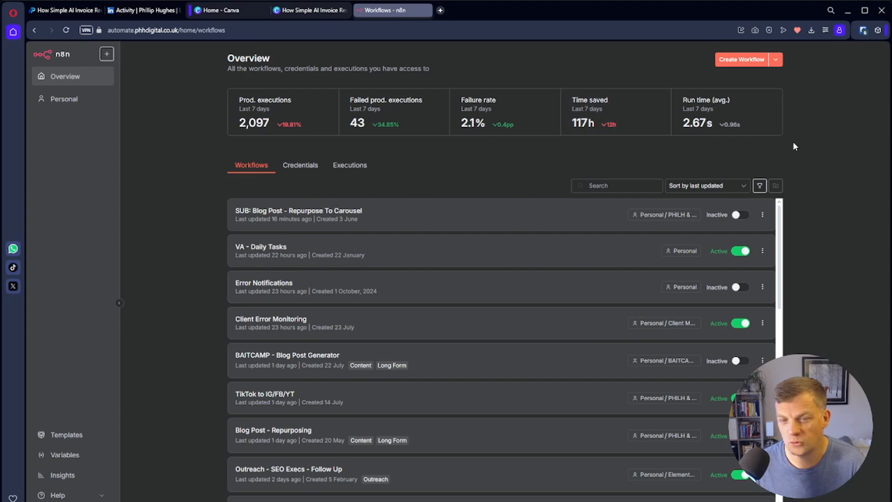
left_click(80, 99)
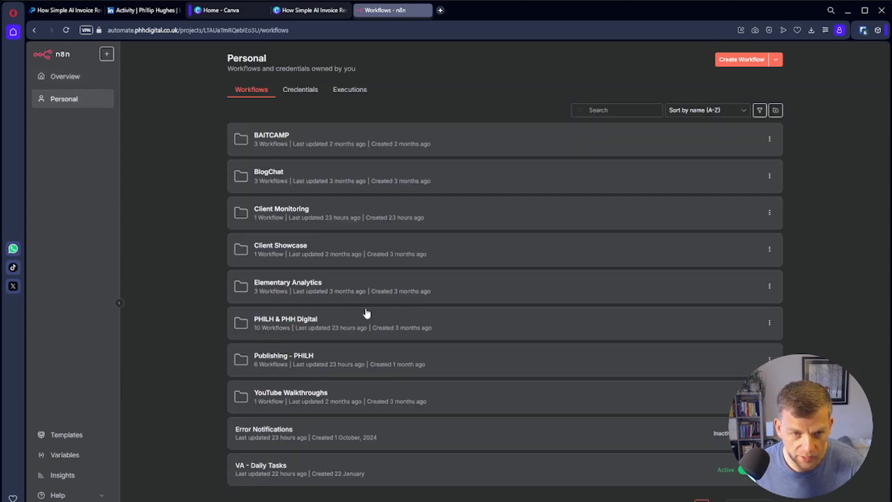
left_click(352, 323)
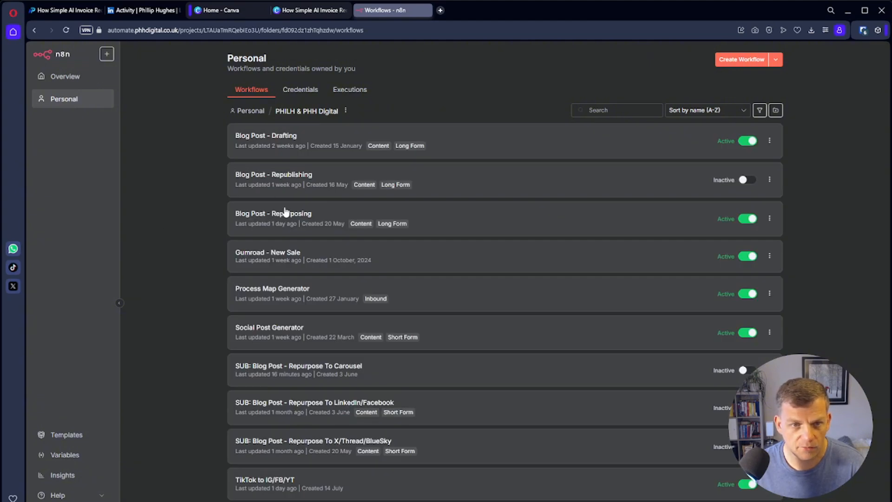
left_click(454, 216)
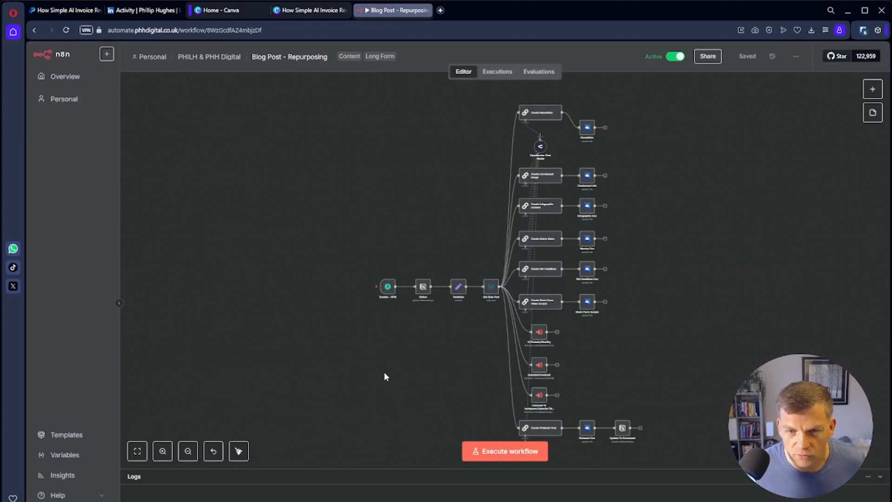
scroll(409, 362, "up", 5)
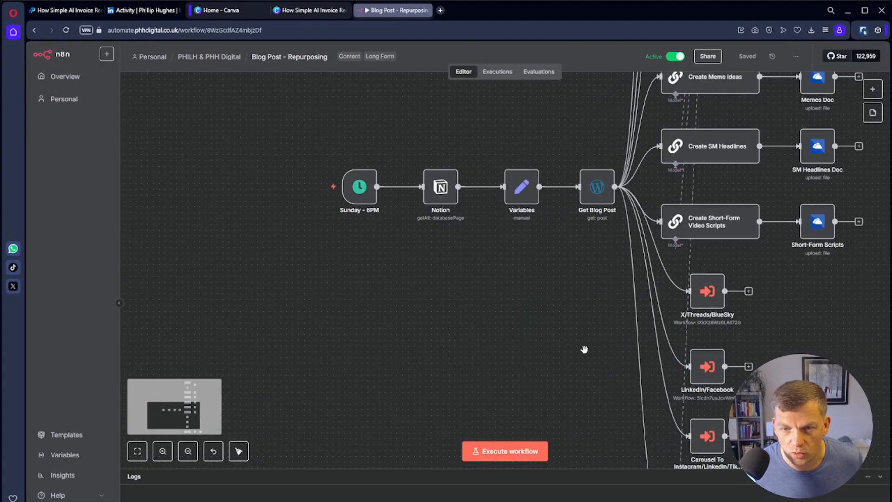
left_click_drag(585, 350, 416, 238)
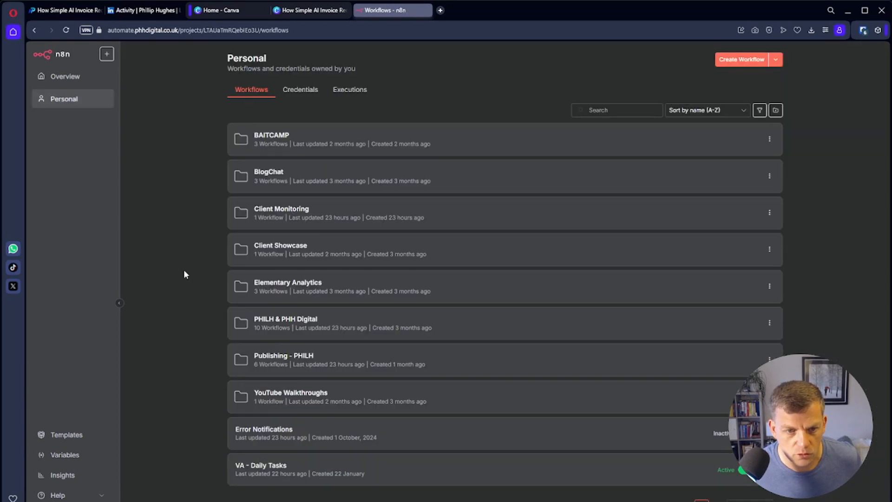
Open the "SUB: Blog Post - Repurpose To Carousel" workflow from the PHILH & PHH Digital folder and review the Schedule Date node's JavaScript.
left_click(331, 320)
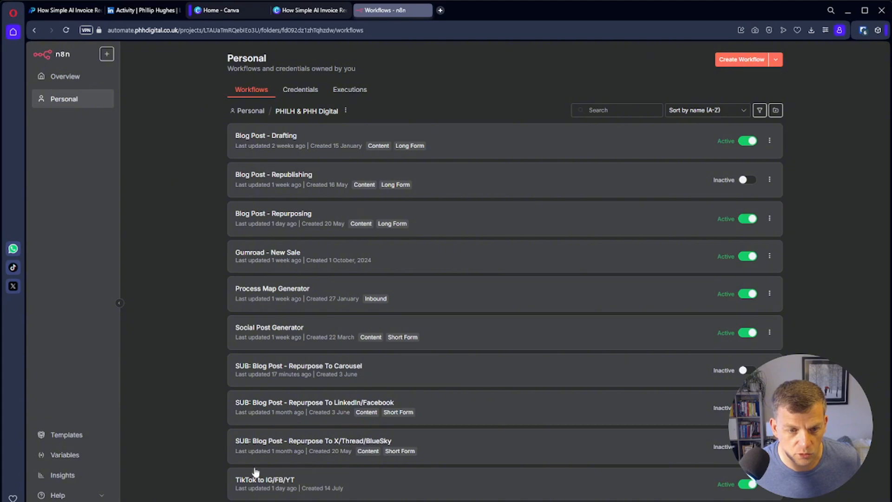
left_click(395, 374)
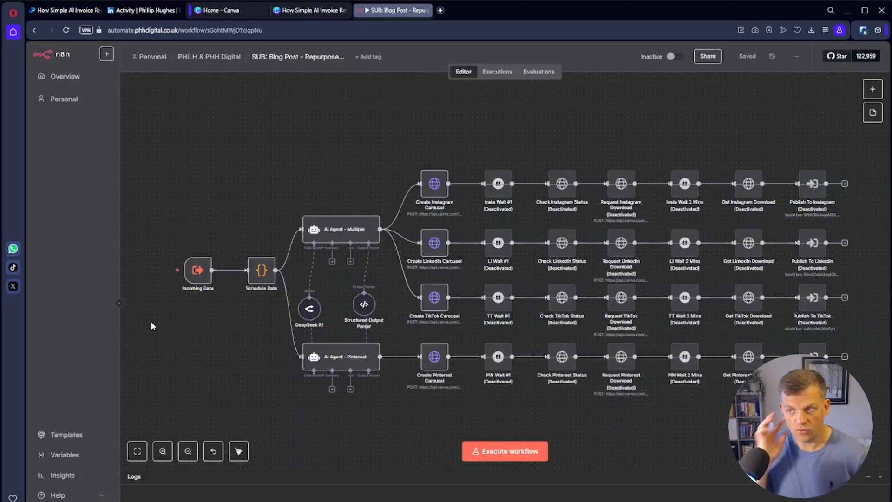
double_click(261, 271)
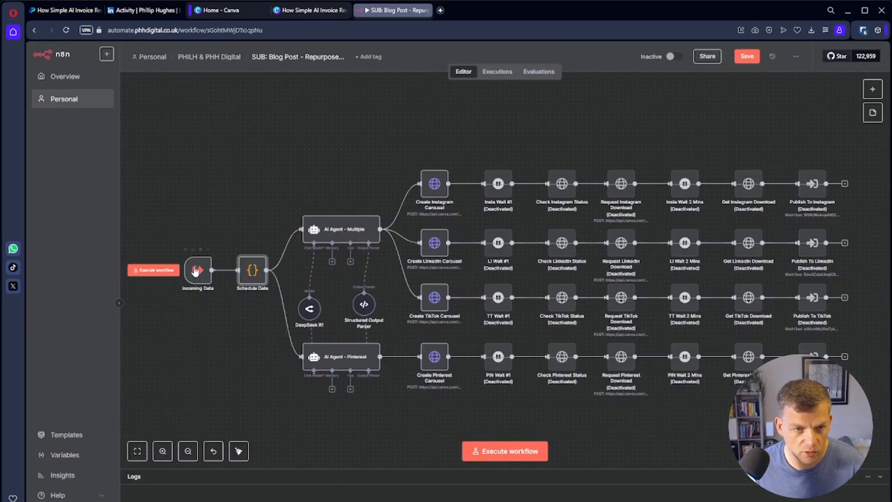
double_click(252, 271)
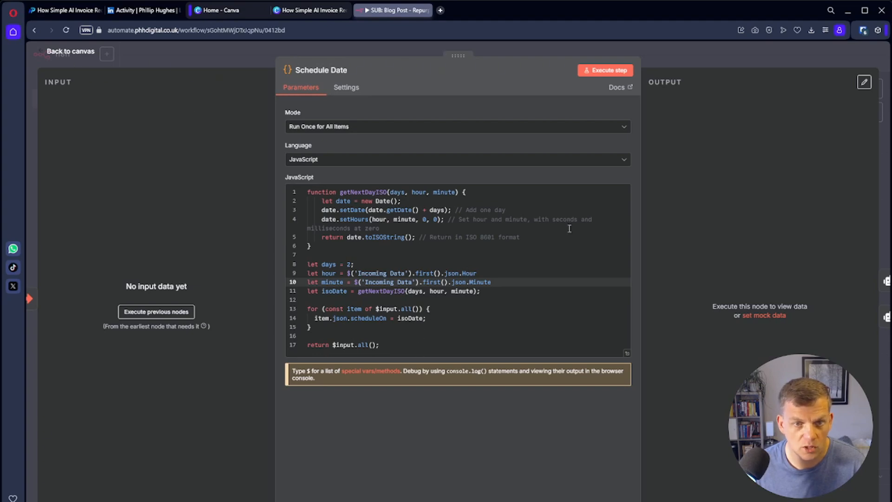
left_click(60, 54)
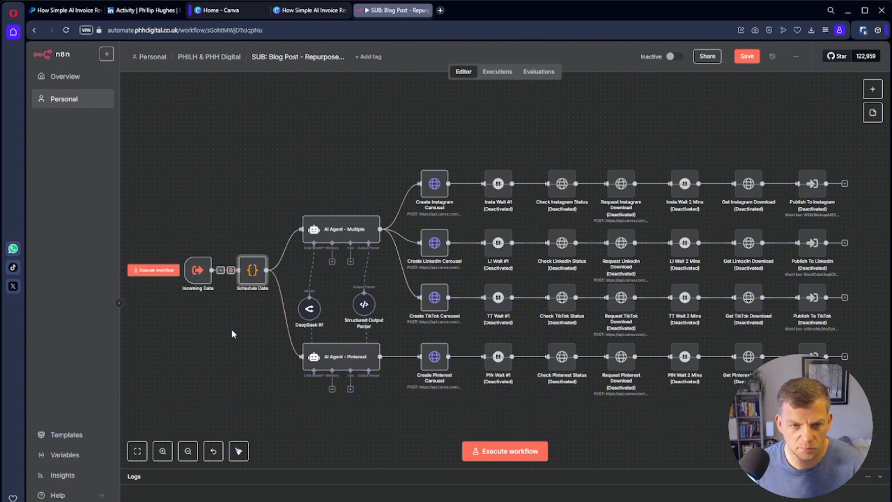
Open the AI Agent - Multiple node and review its full prompt for the Instagram, LinkedIn and TikTok carousel text.
double_click(344, 230)
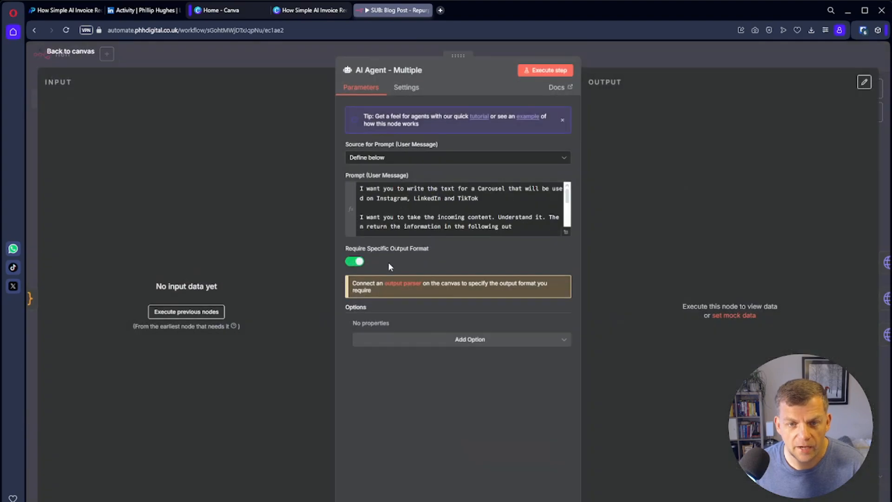
left_click(563, 236)
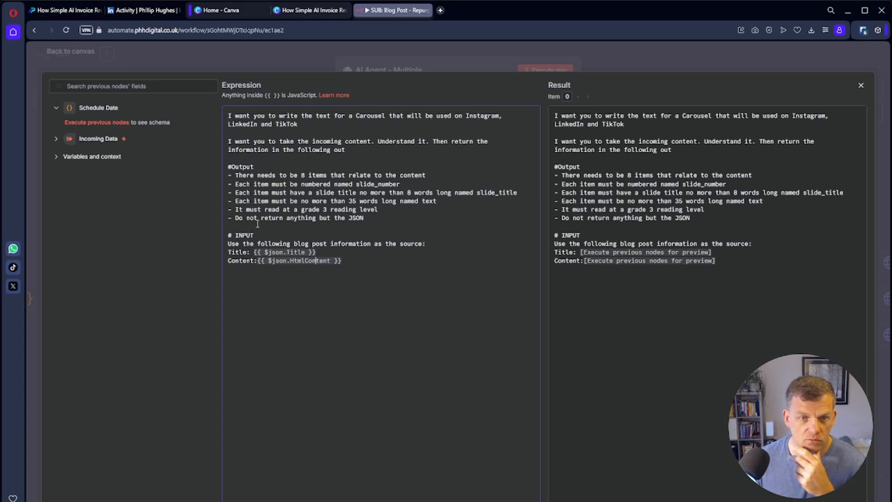
left_click(203, 57)
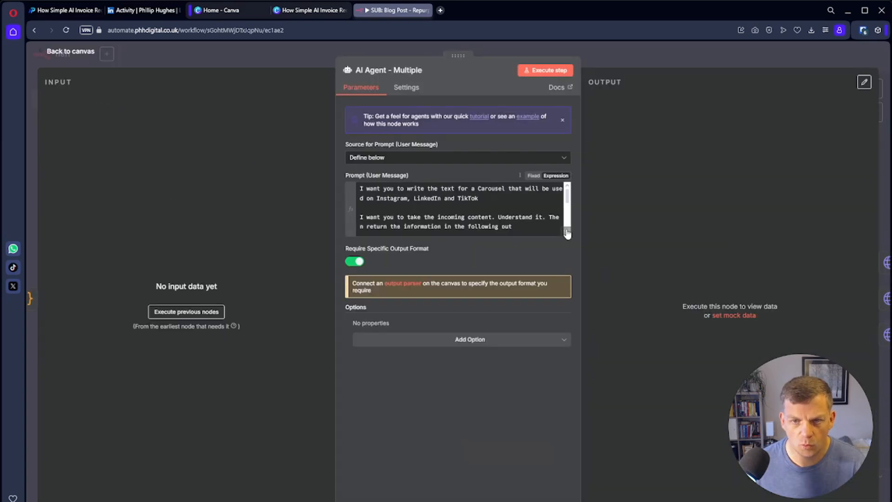
left_click(568, 234)
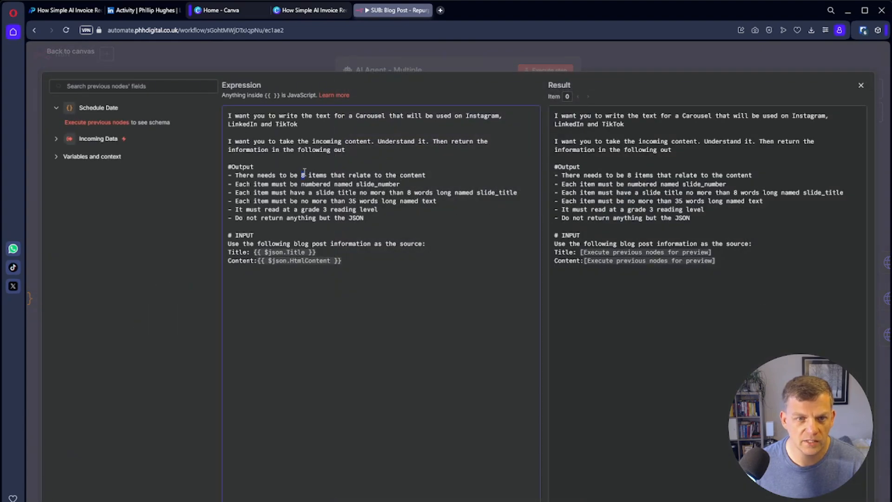
Switch to the invoice reconciliation carousel in Canva and look through its numbered slides and closing page against the prompt's output rules.
left_click(321, 10)
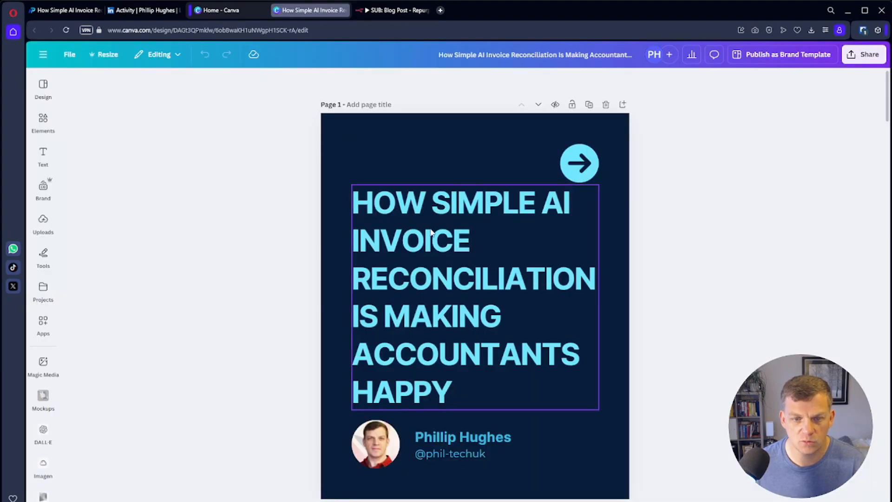
scroll(485, 275, "down", 20)
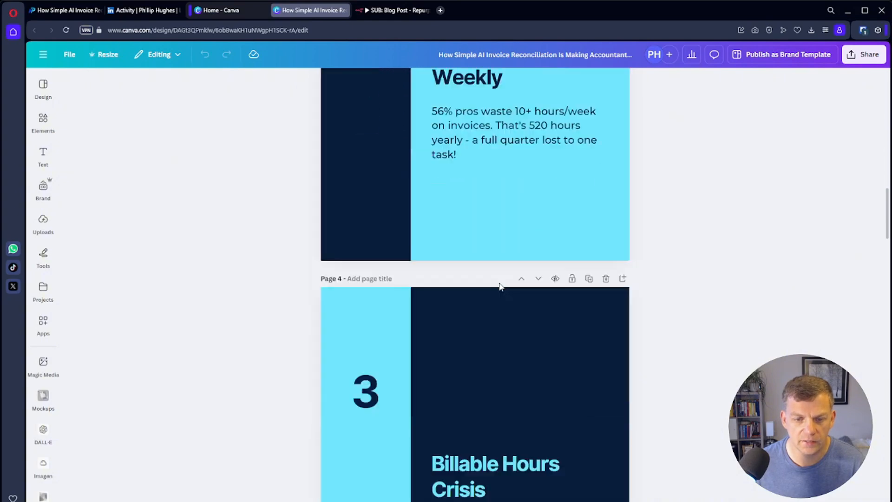
scroll(509, 296, "down", 20)
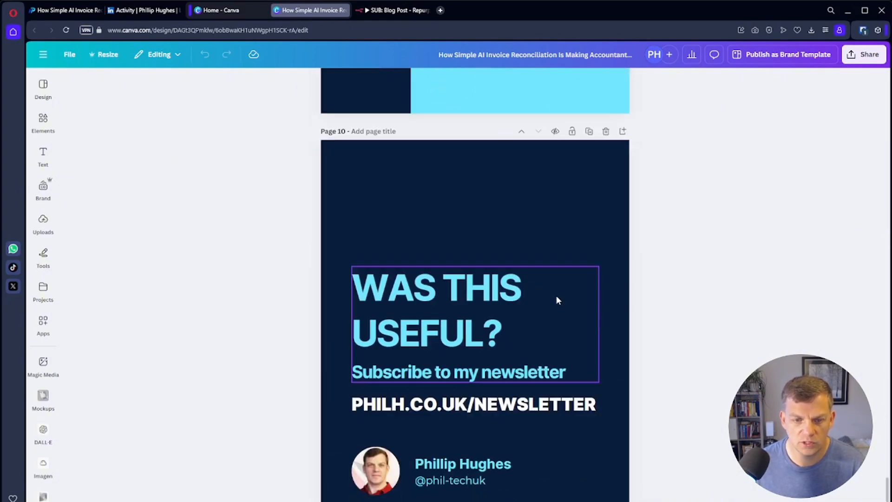
scroll(554, 319, "up", 20)
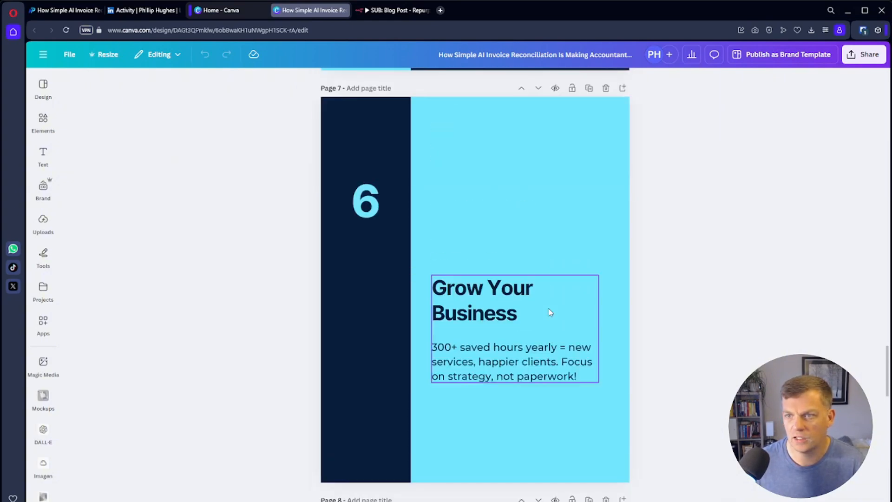
scroll(549, 328, "up", 20)
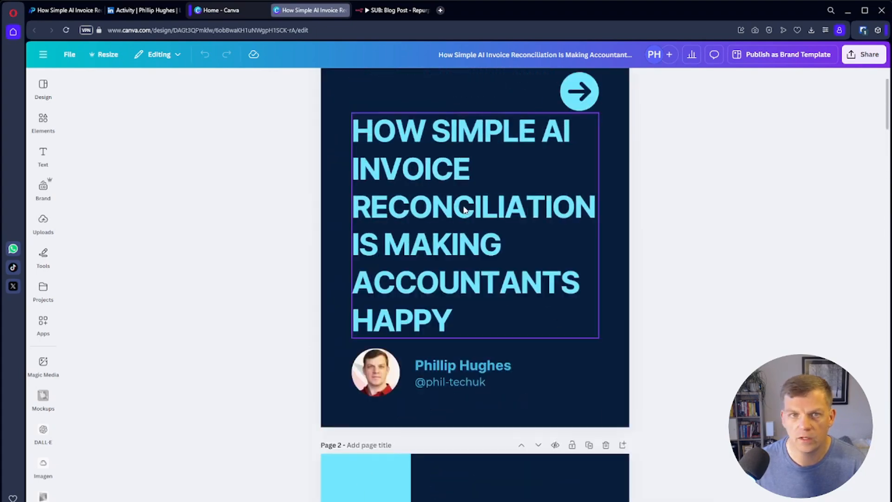
Switch back to n8n, review the AI Agent - Pinterest node's full prompt, and return to the workflow canvas.
key("ctrl+Tab")
double_click(355, 355)
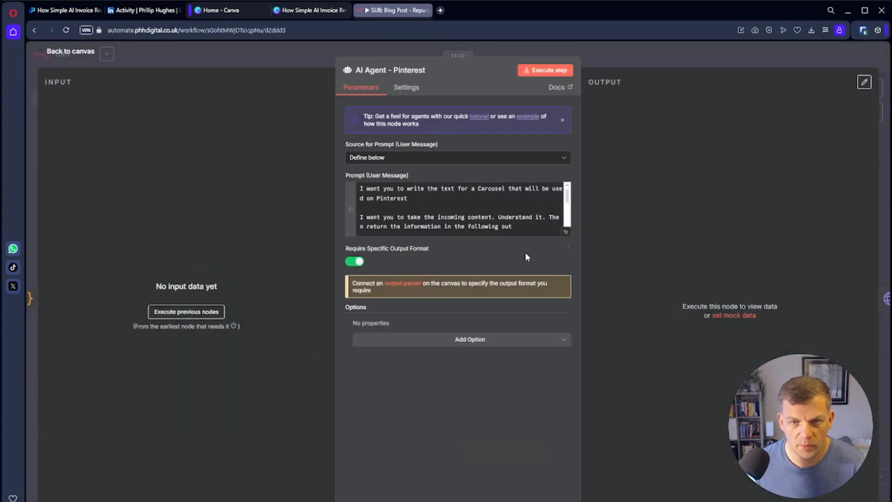
left_click(565, 242)
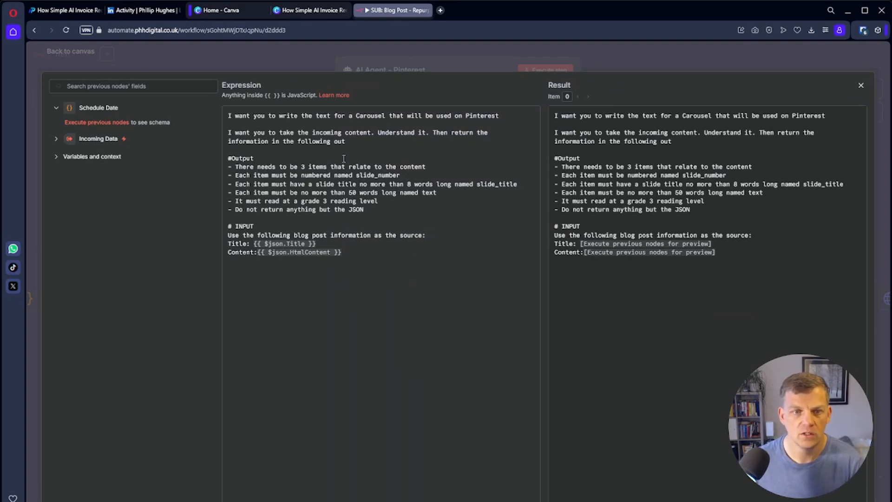
left_click(75, 54)
left_click(75, 55)
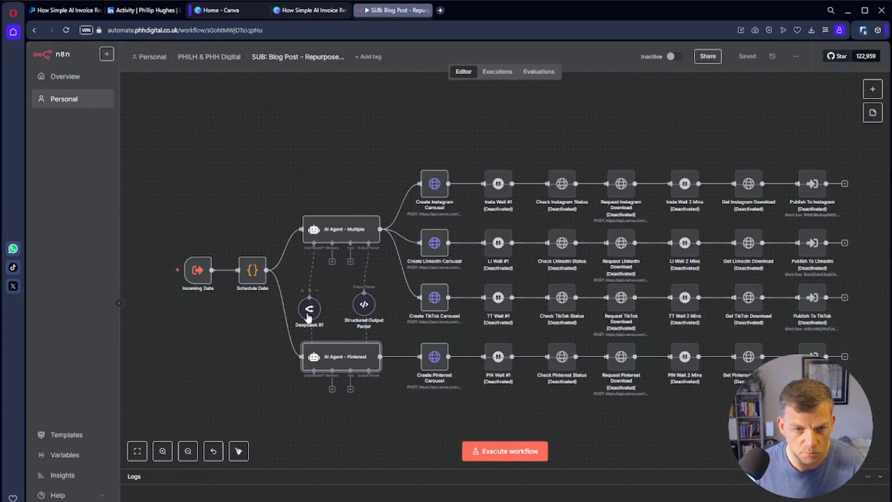
Move the DeepSeek R1 node level with the Structured Output Parser, save the workflow, and review the parser's JSON example.
left_click_drag(309, 308, 310, 304)
left_click(747, 56)
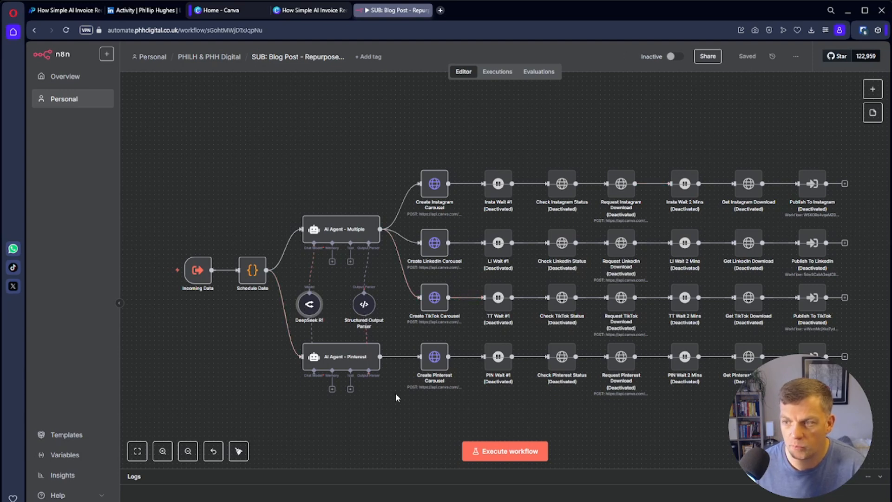
double_click(370, 313)
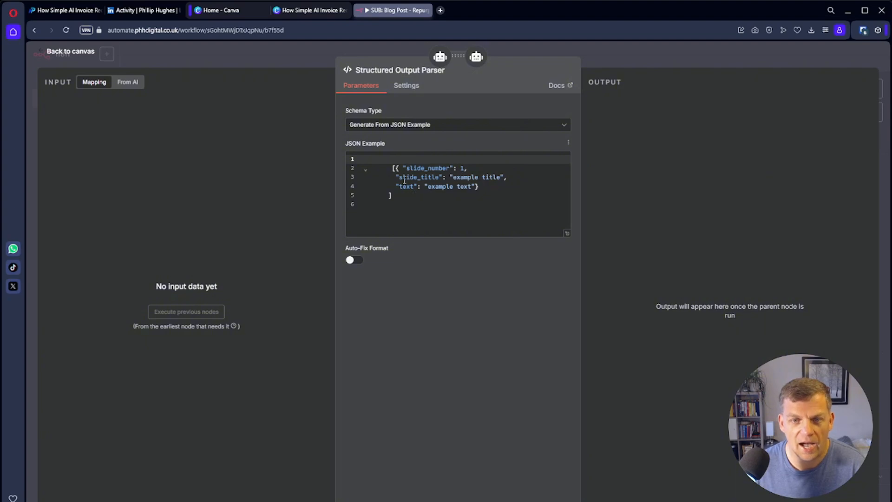
left_click(80, 55)
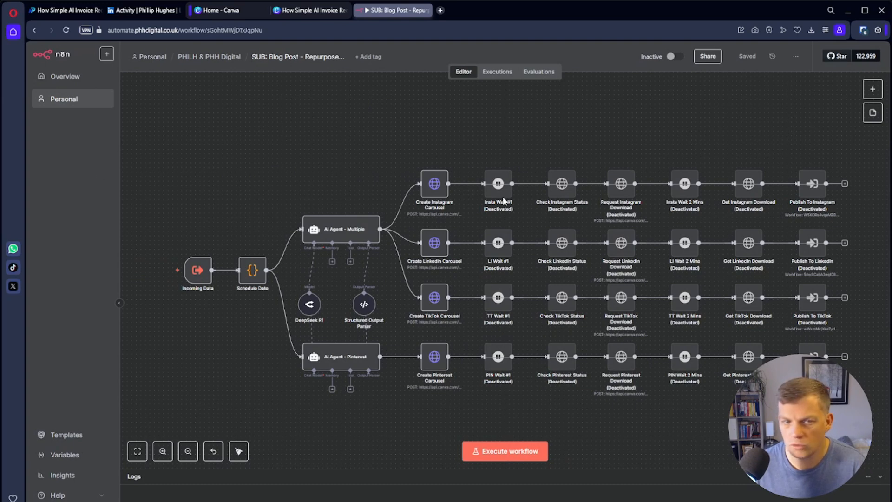
Move the Incoming Data node away from Schedule Date and insert an Edit Fields (Set) node between them.
left_click_drag(190, 271, 163, 270)
left_click(206, 270)
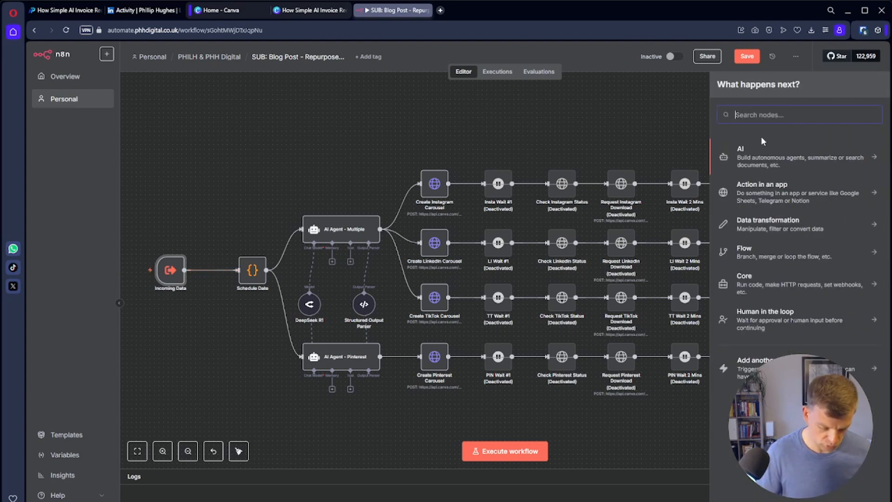
type("json")
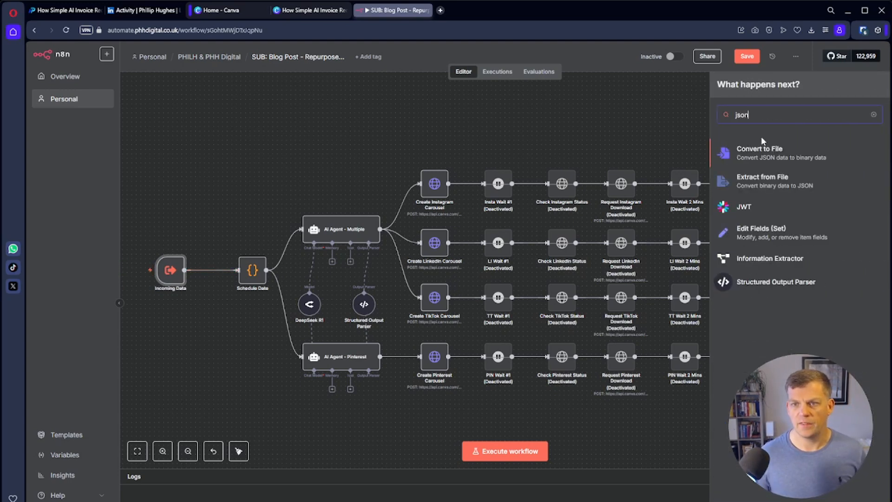
left_click(765, 235)
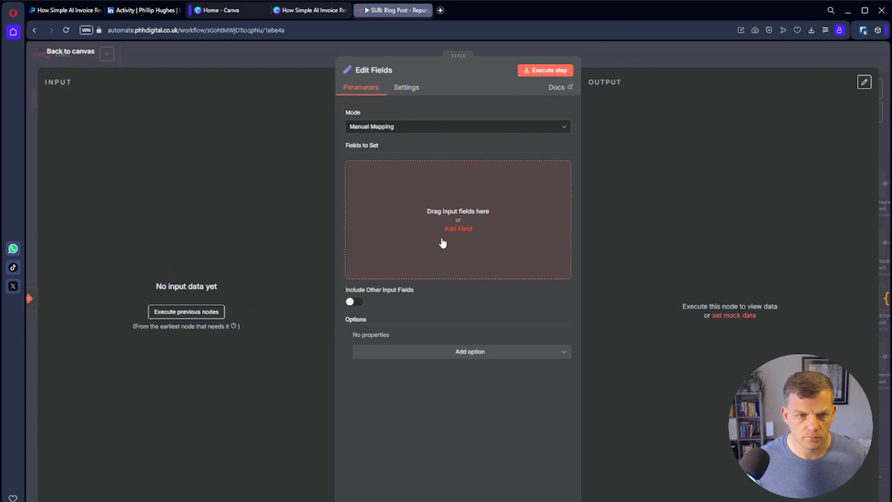
Add two string fields to the Edit Fields node: Hour with value 17 and Minute with value 15.
left_click(458, 229)
left_click(394, 174)
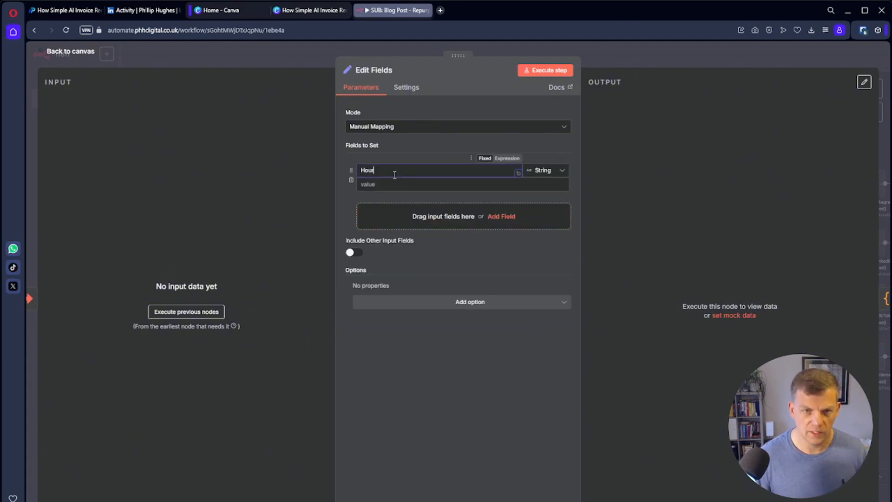
type("Hour")
key("Tab")
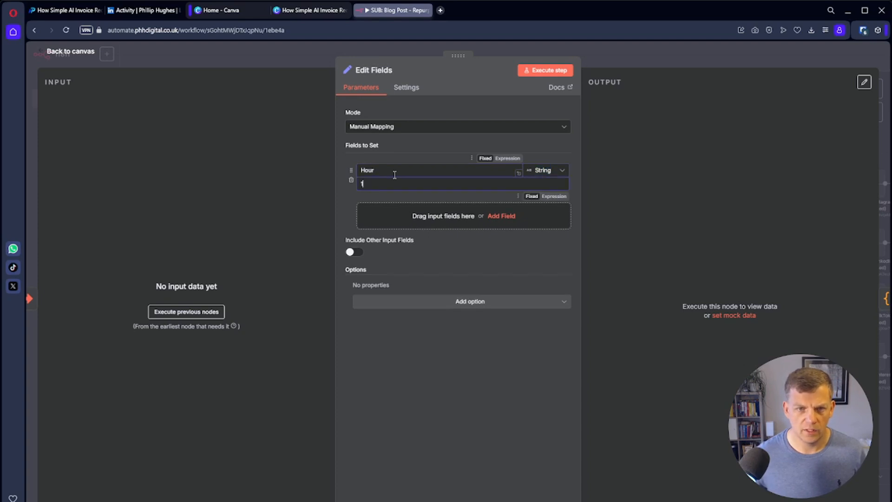
left_click(512, 213)
left_click(432, 211)
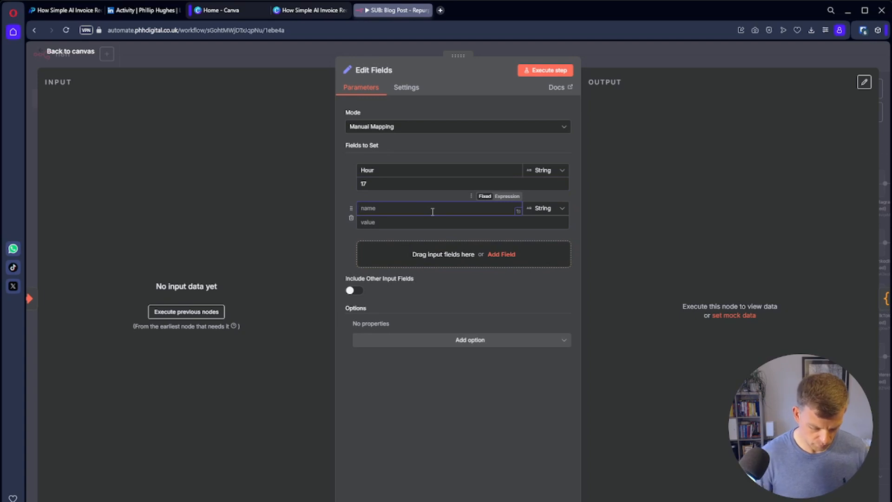
type("Minute")
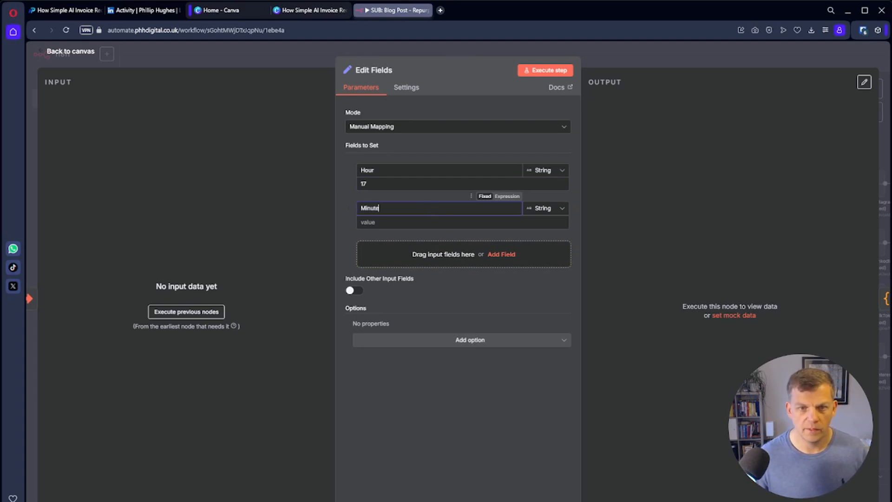
left_click(405, 217)
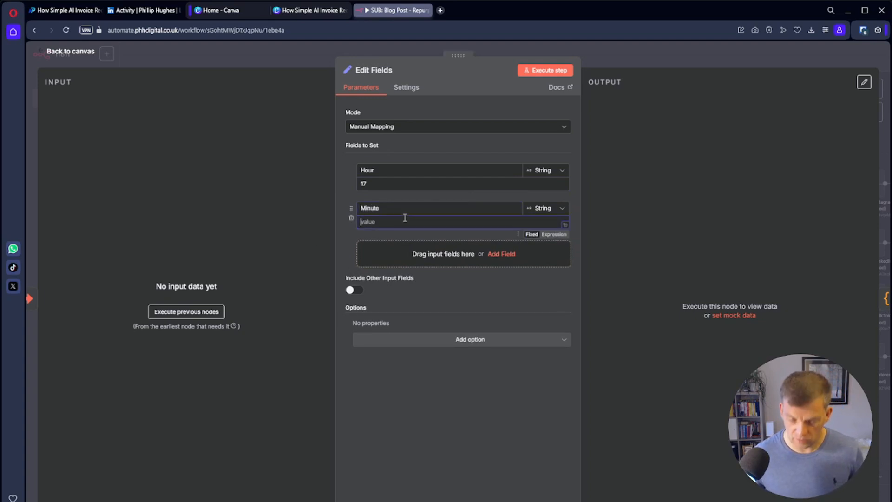
Add a third string field named Title to the Edit Fields node.
left_click(501, 254)
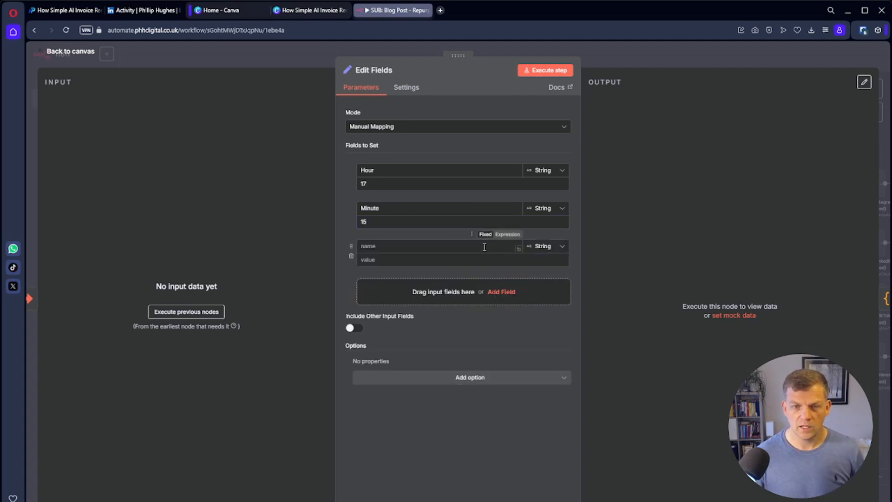
left_click(486, 247)
type("Title")
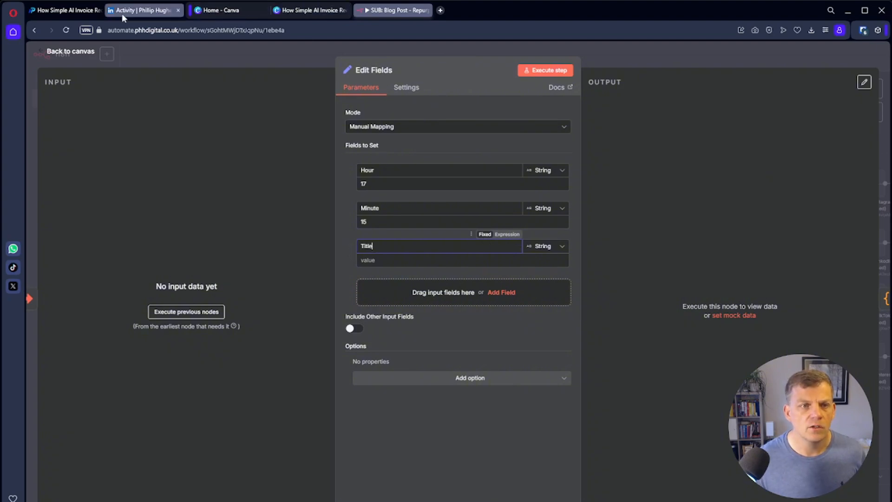
Open the featured AI agent blog post and set the Title field's value to "What Exactly is an AI Agent? A Comprehensive Guide".
left_click(35, 11)
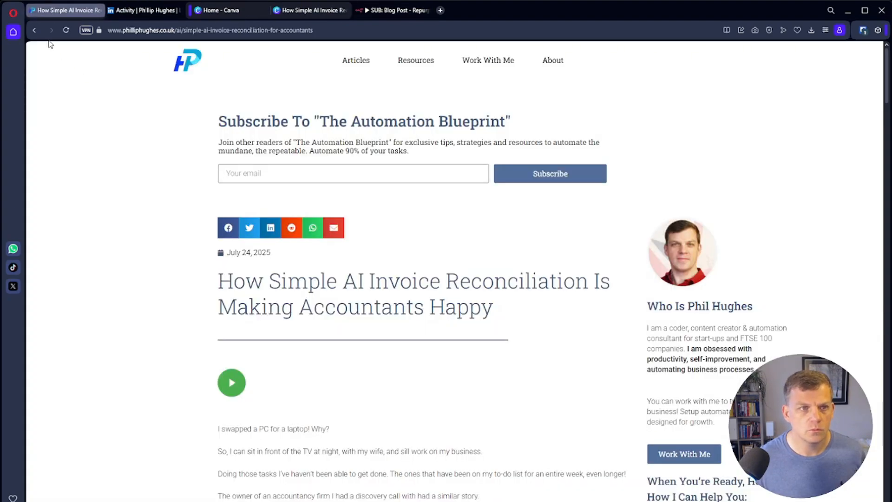
left_click(33, 30)
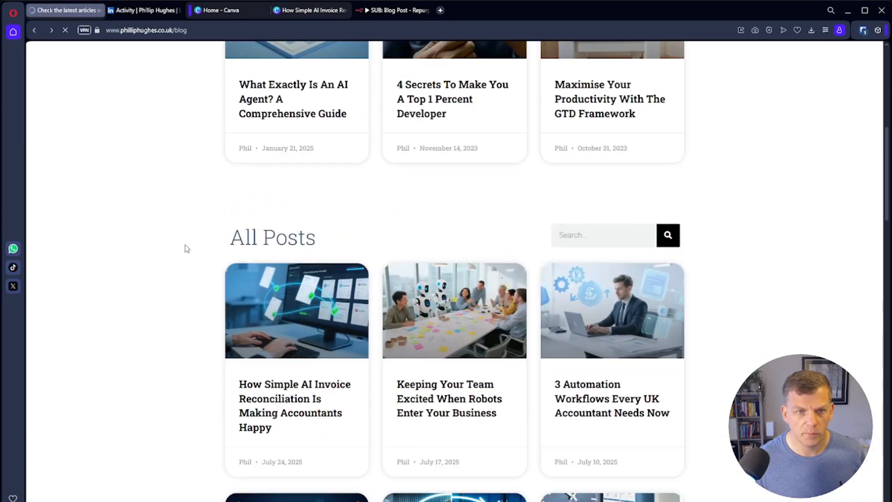
scroll(186, 249, "up", 3)
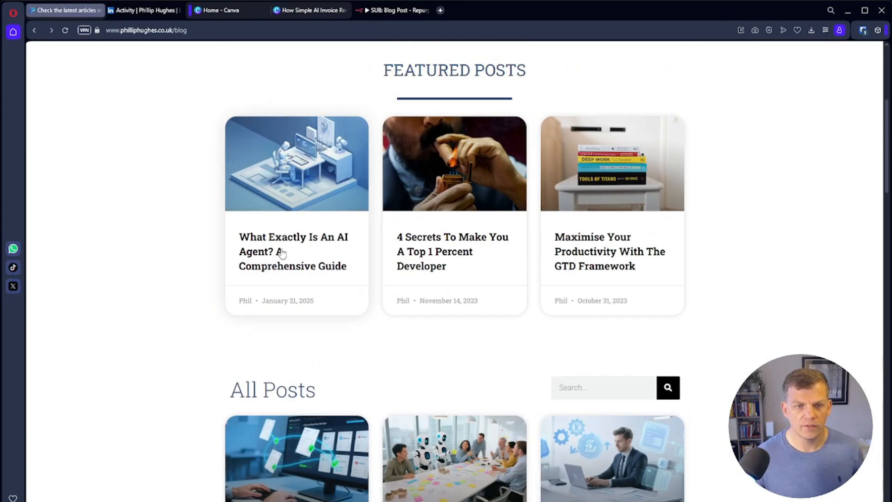
left_click(281, 253)
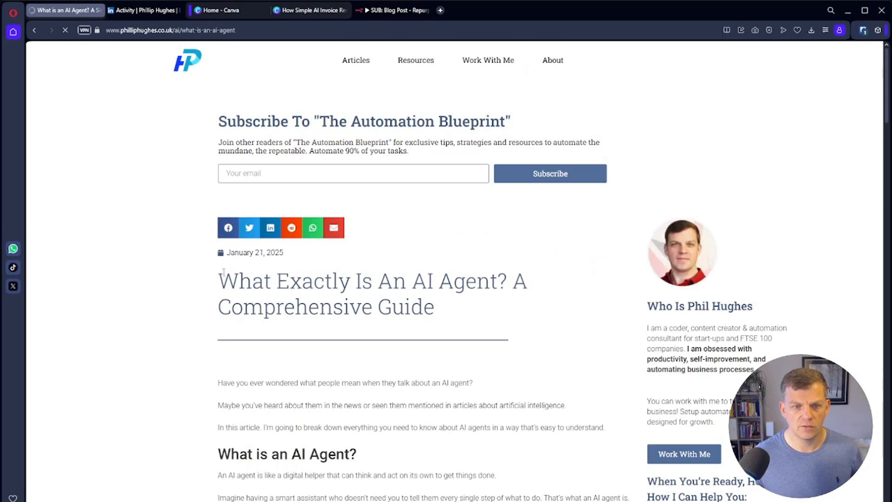
left_click_drag(218, 274, 505, 314)
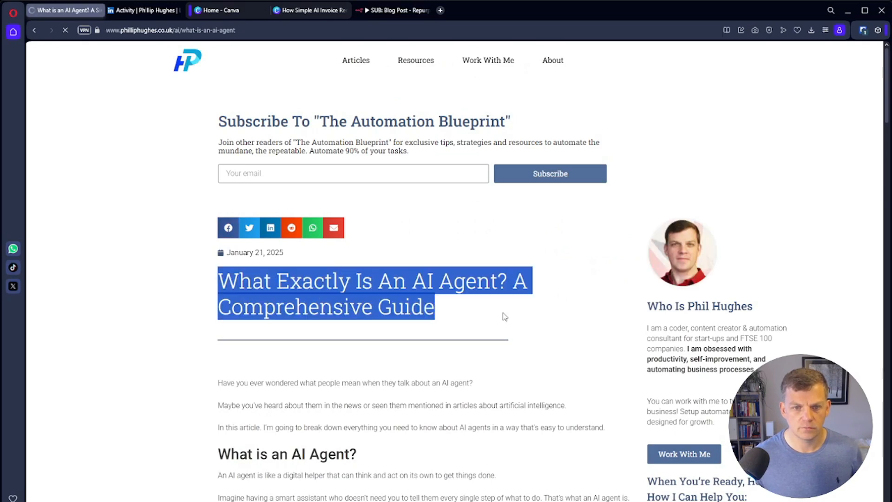
left_click(395, 10)
left_click(464, 260)
type("What Exactly is an AI Agent? A Comprehensive Guide")
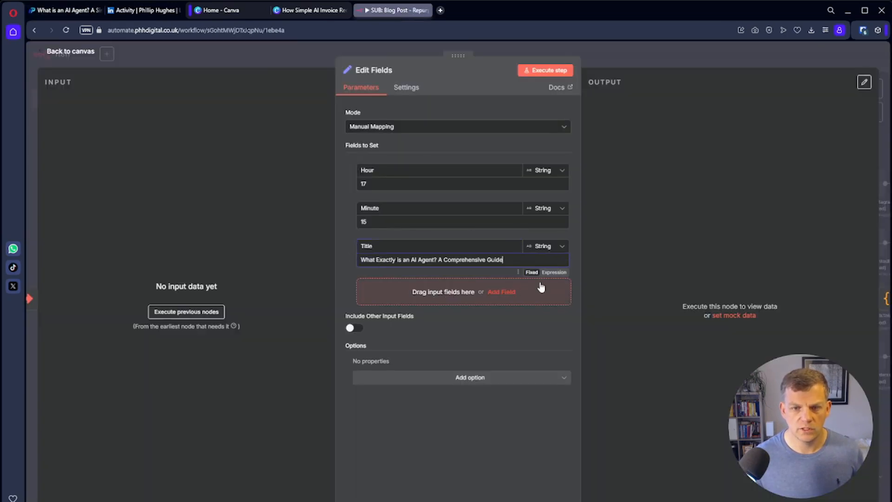
Add a fourth string field named HtmlContent to the Edit Fields node.
left_click(502, 292)
left_click(427, 285)
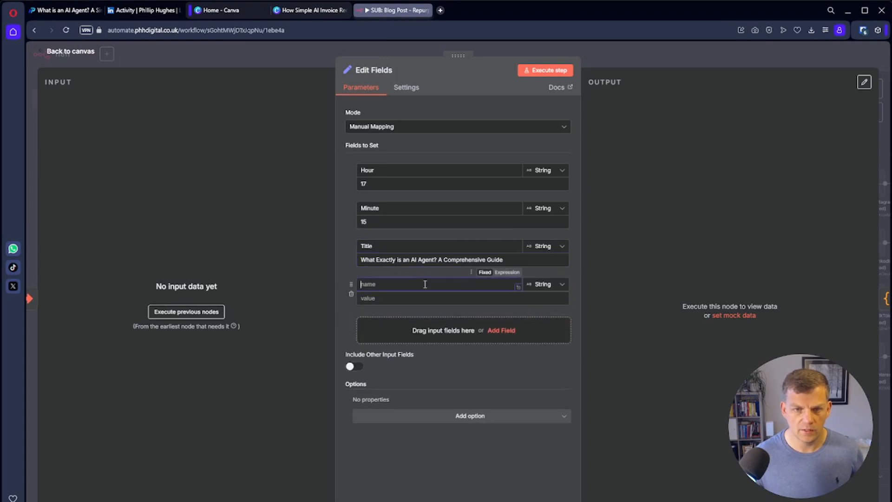
type("HtmlCon")
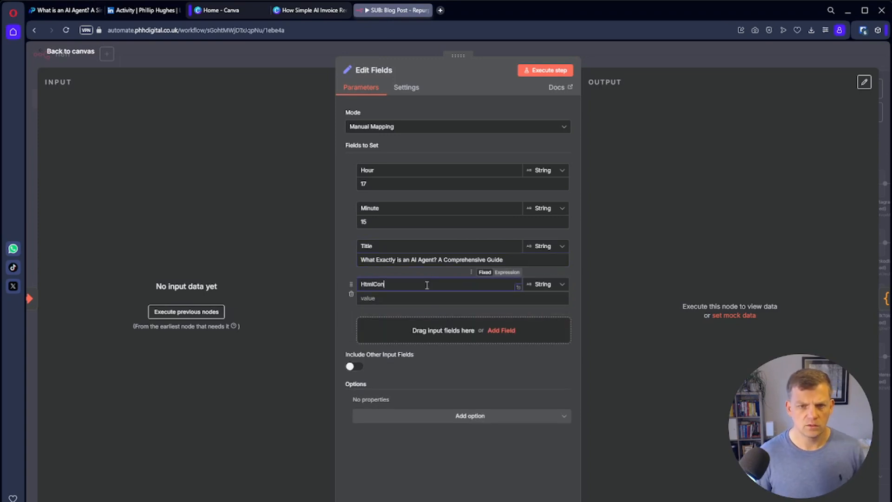
type("tent")
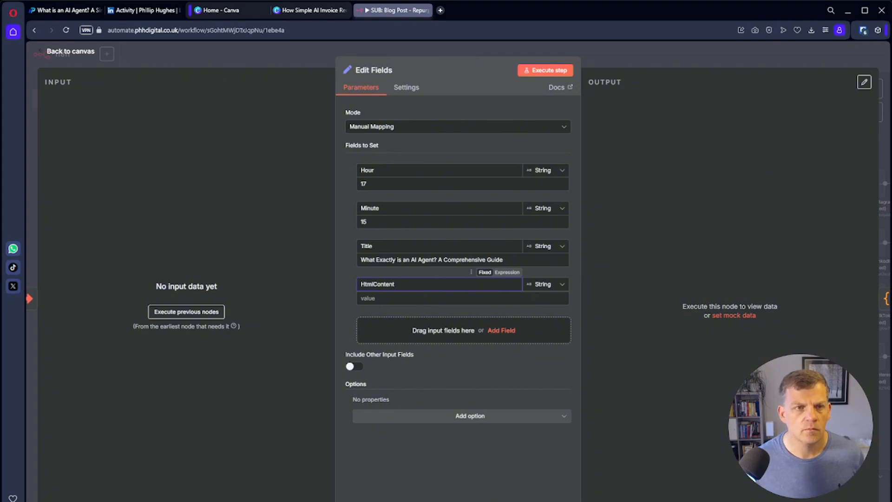
Copy the full body text of the AI agent blog post into the HtmlContent field's value and return to the workflow canvas.
left_click(51, 13)
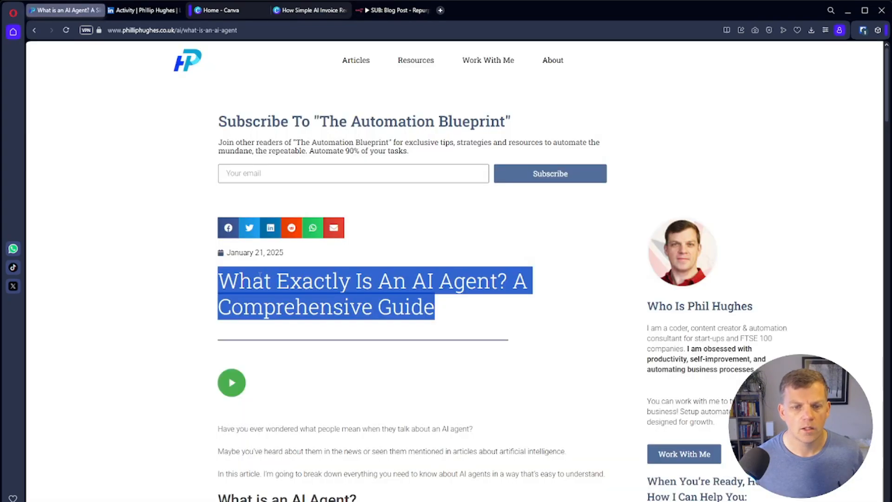
left_click_drag(216, 429, 556, 220)
scroll(389, 408, "down", 20)
left_click(376, 16)
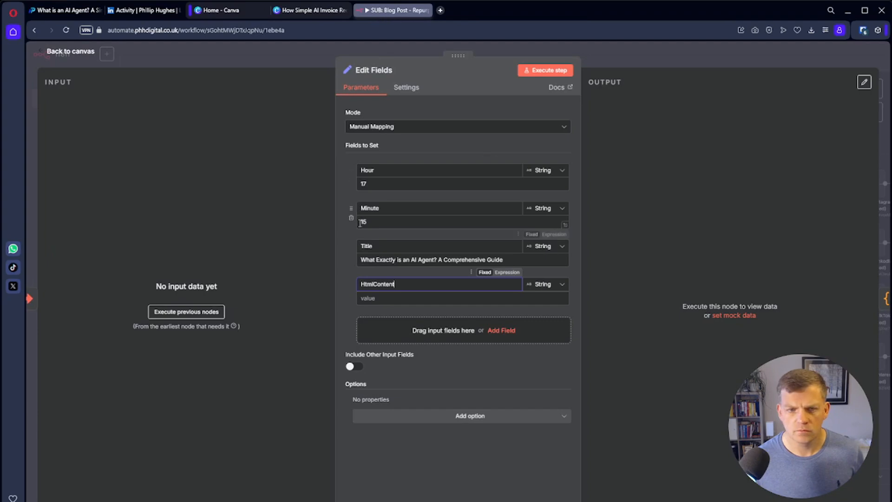
left_click(390, 298)
key("ctrl+v")
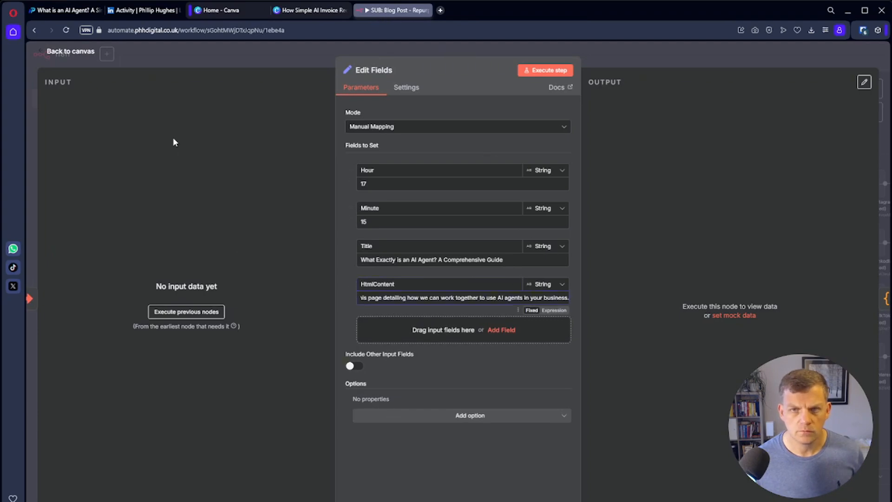
left_click(59, 56)
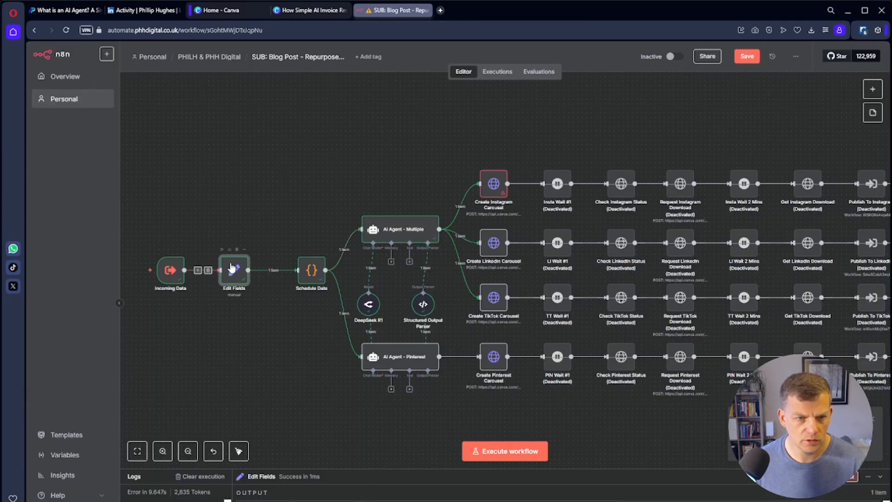
Rename the Incoming Data trigger node to "Incoming Data - DIS".
left_click(179, 271)
right_click(179, 272)
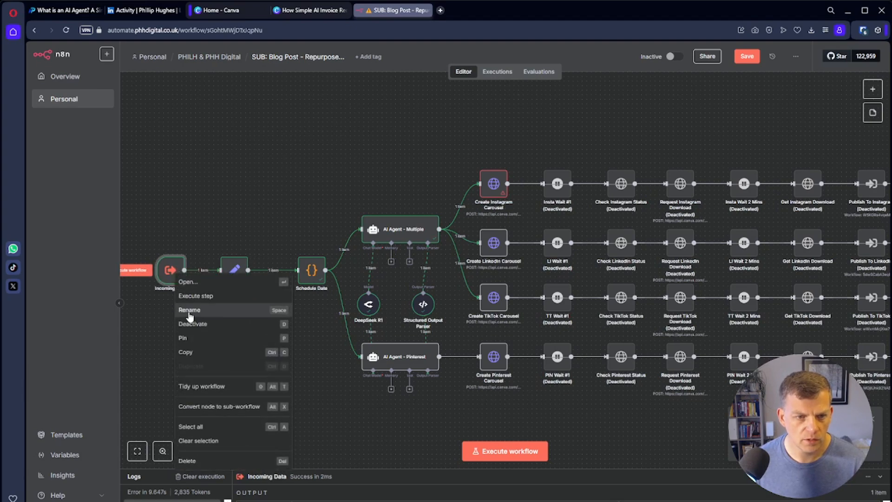
left_click(196, 319)
key("End")
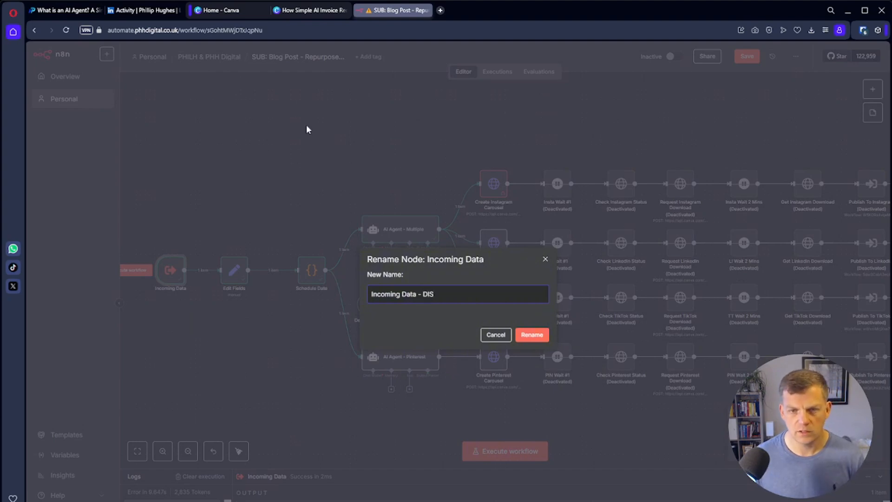
left_click(522, 337)
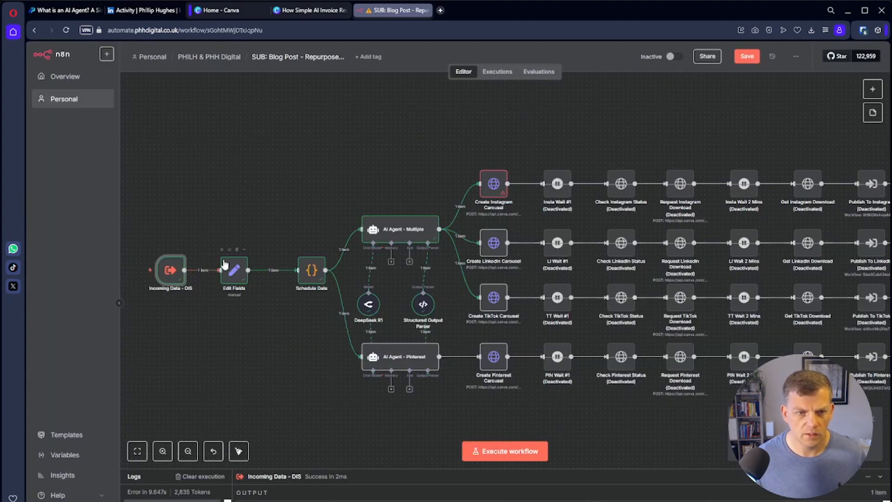
Rename the Edit Fields node to "Incoming Data".
right_click(241, 274)
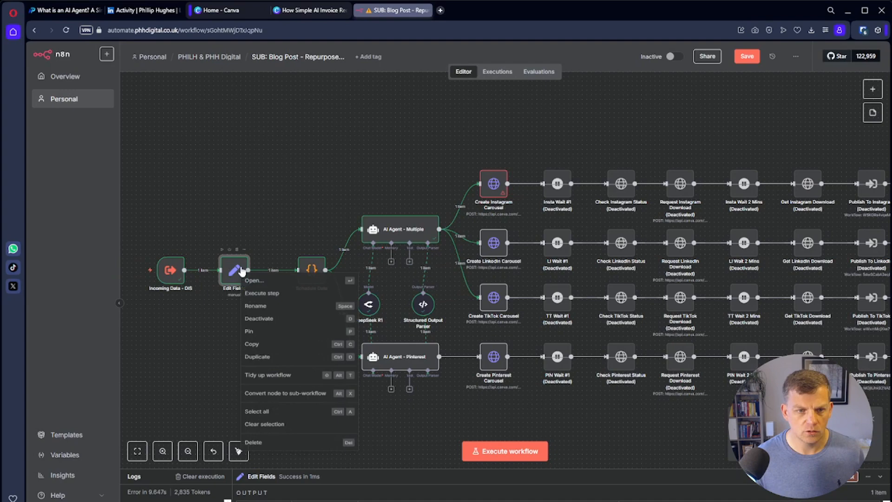
left_click(255, 310)
type("Inc")
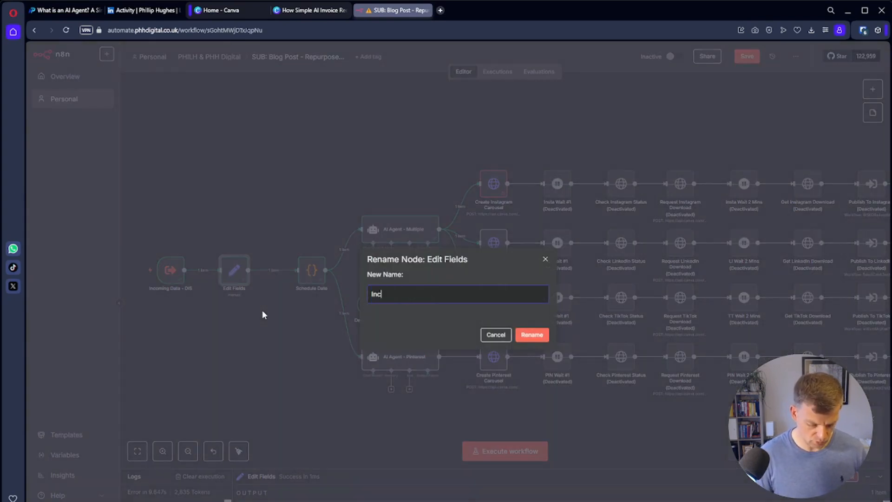
type("oming Data")
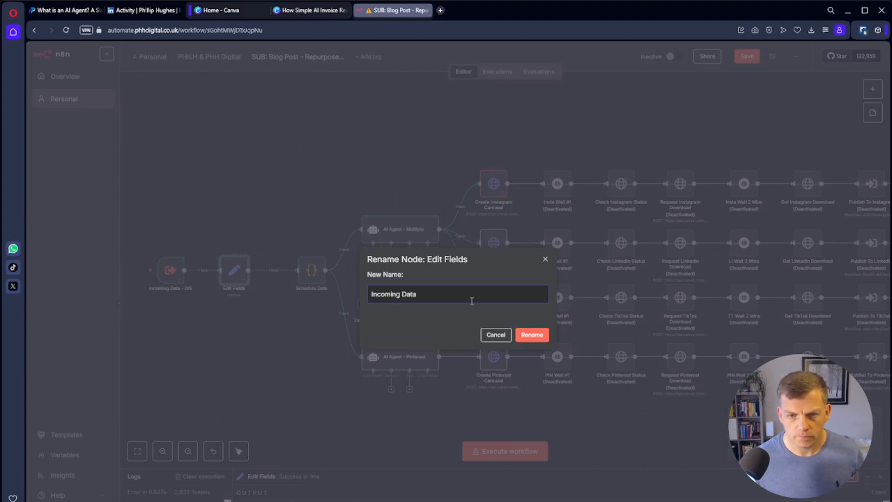
left_click(534, 334)
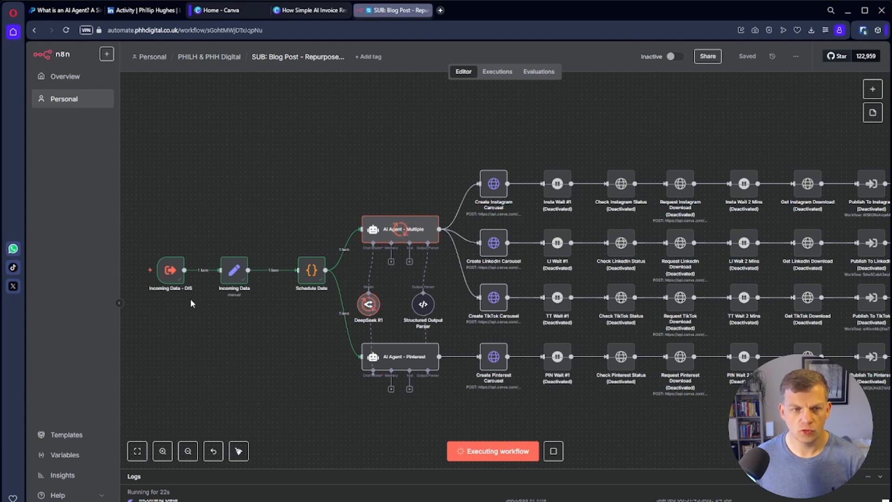
Copy the article title from the blog page and search the Canva designs for "What Exactly is an AI Agent? A Comprehensive Guide".
mouse_move(170, 274)
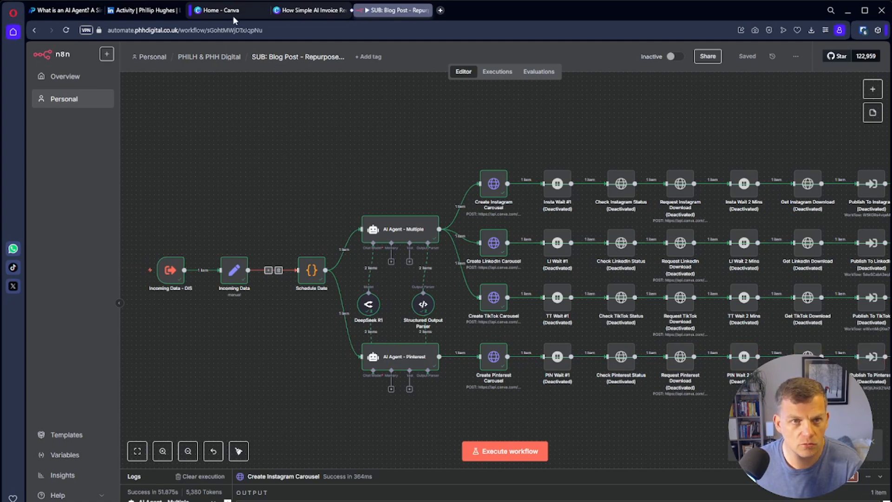
left_click(220, 10)
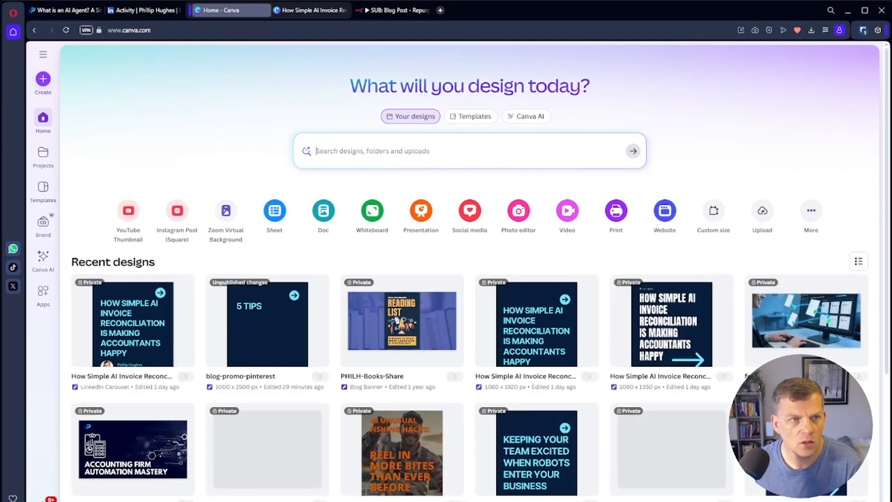
left_click(75, 11)
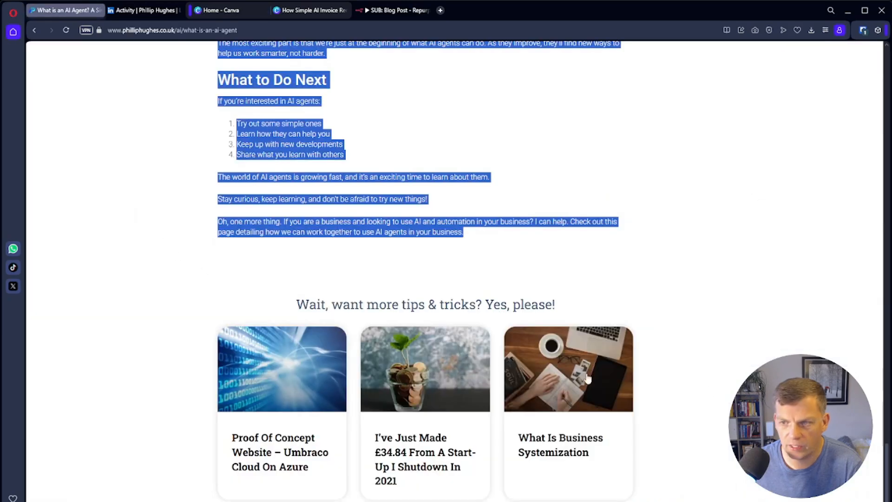
left_click_drag(886, 479, 886, 77)
left_click(247, 313)
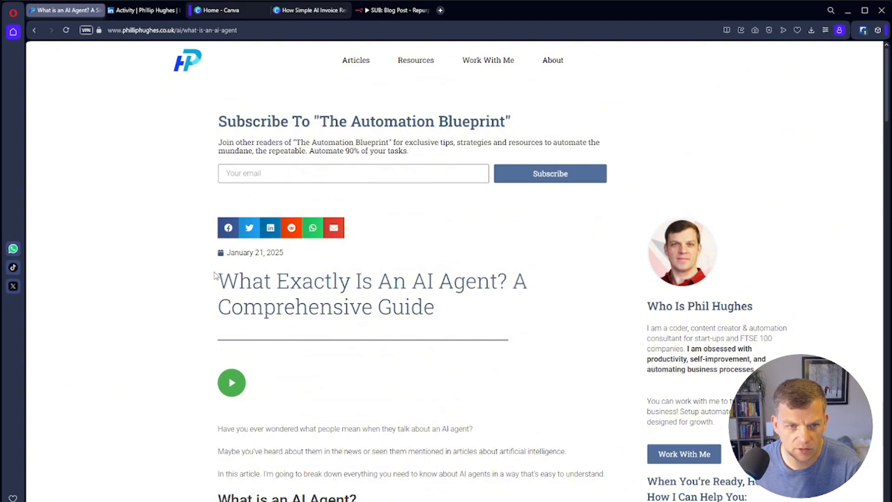
left_click_drag(218, 281, 476, 305)
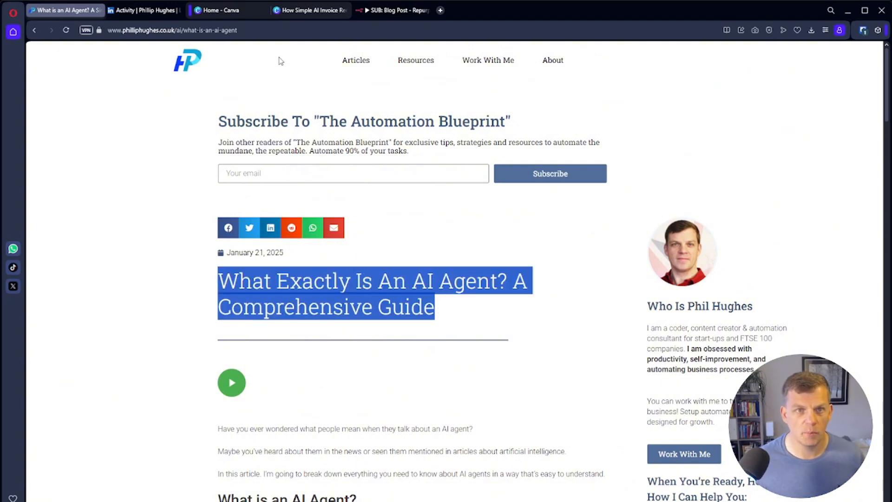
left_click(239, 11)
left_click(413, 120)
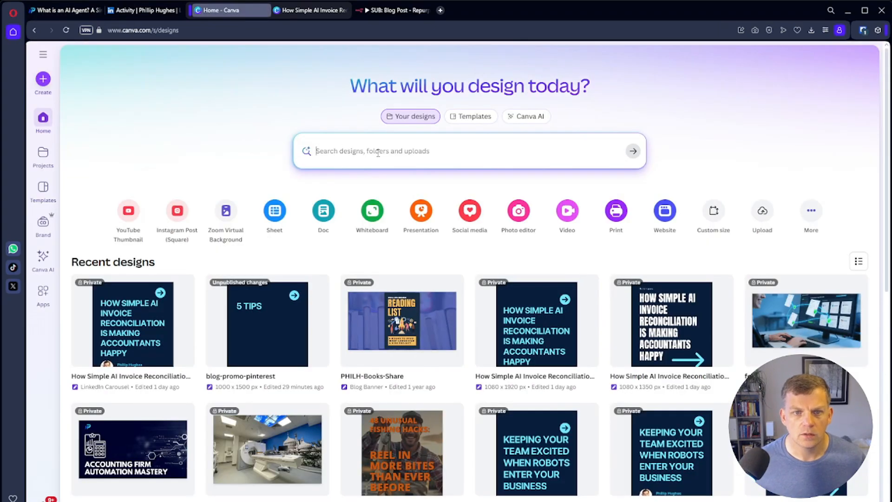
type("What Exactly is an AI Agent? A Comprehensive Guide")
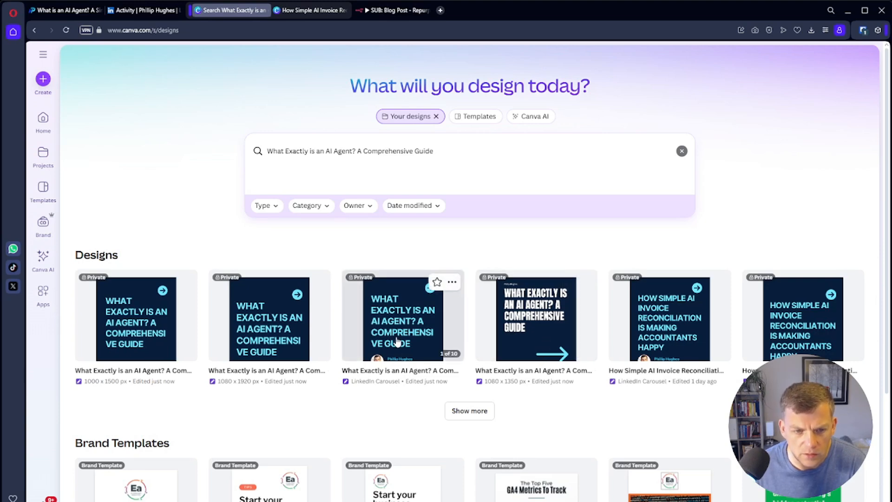
Open the 1080 x 1350 px AI agent carousel design in Canva and review its pages through page 10.
left_click(158, 343)
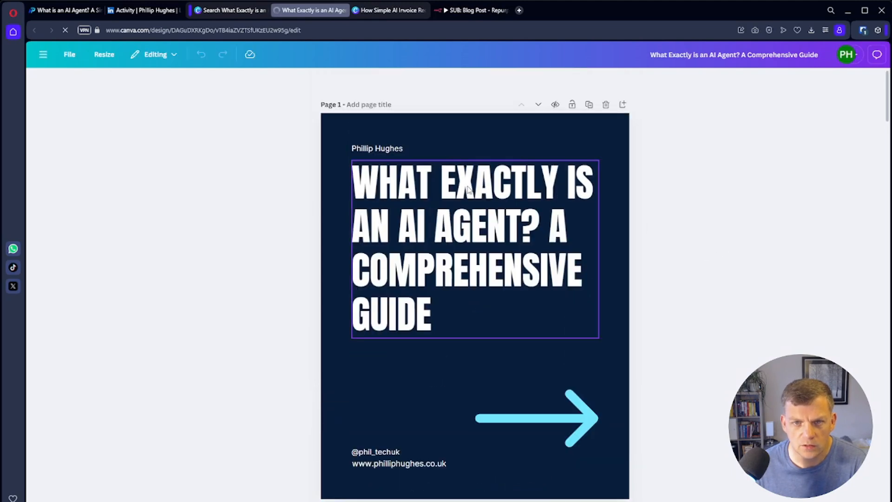
scroll(695, 262, "down", 6)
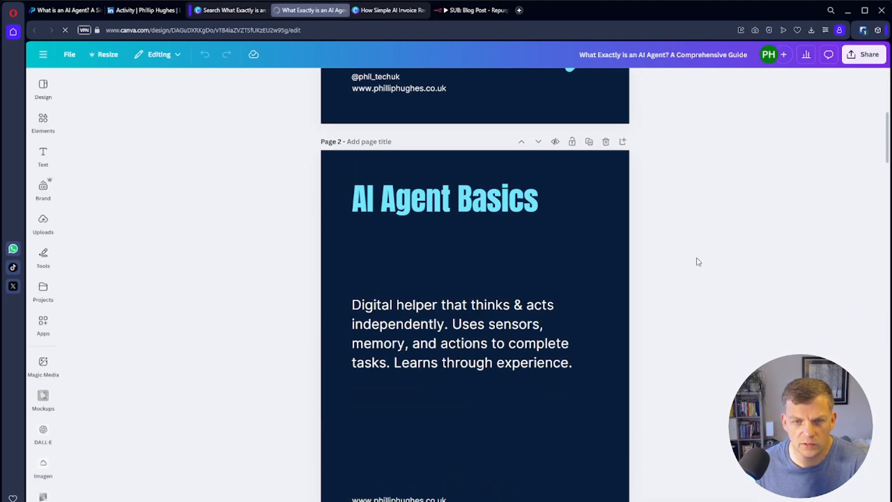
scroll(697, 260, "down", 15)
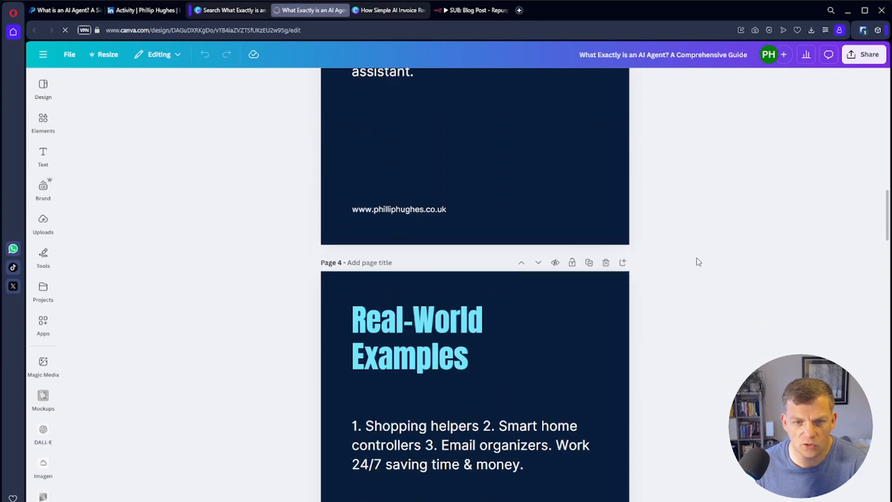
scroll(698, 261, "down", 20)
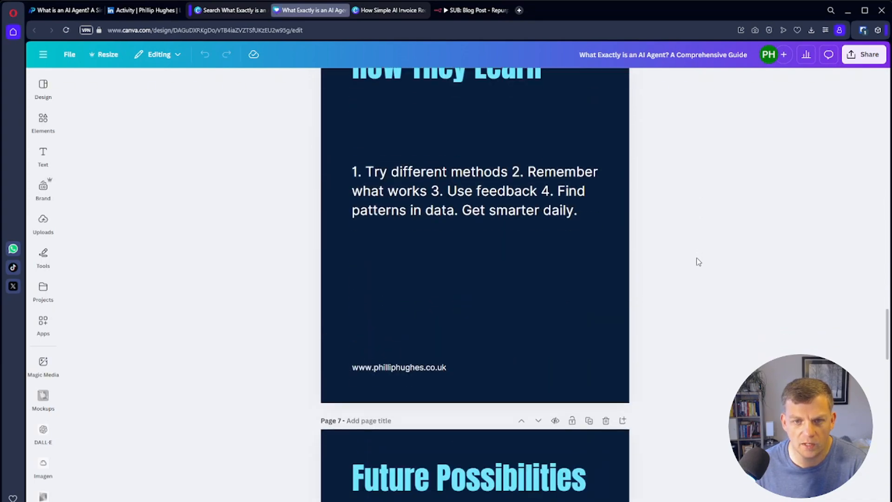
scroll(699, 262, "down", 20)
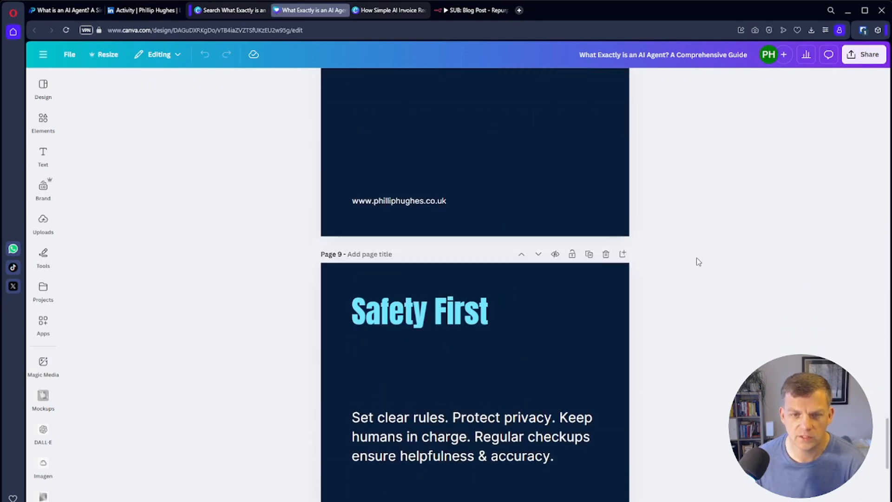
scroll(696, 260, "down", 3)
scroll(623, 281, "up", 10)
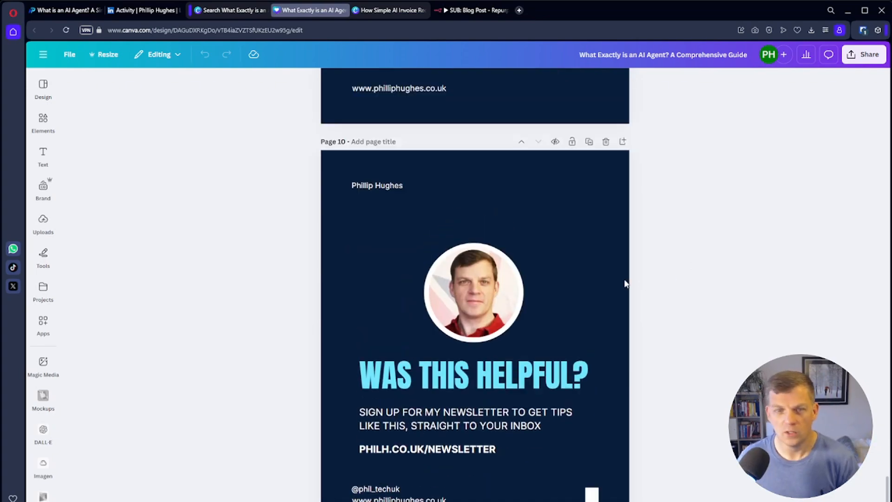
scroll(626, 282, "up", 5)
Switch to the blog post and read through its sections to compare them with the carousel content.
left_click(65, 10)
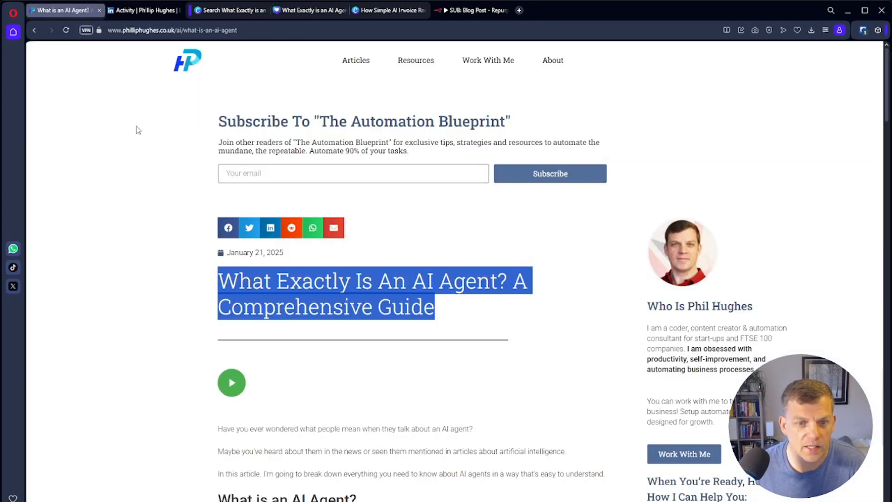
scroll(181, 252, "down", 7)
scroll(181, 251, "down", 8)
scroll(180, 253, "up", 6)
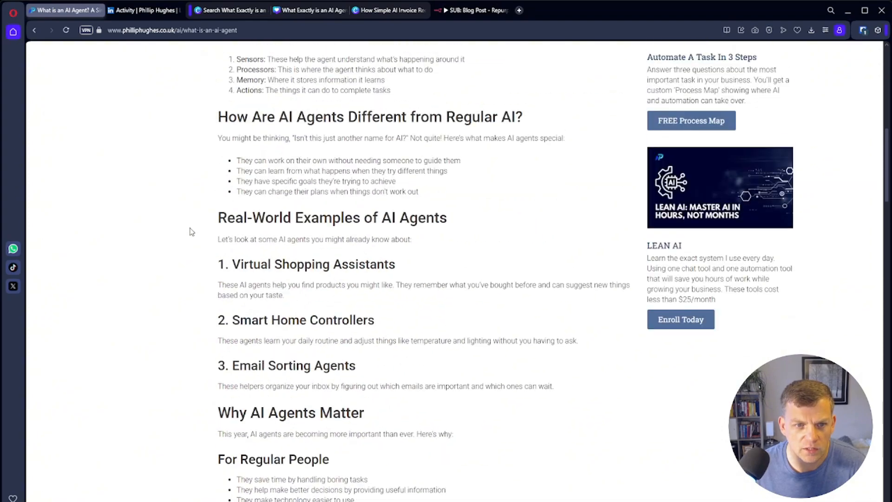
scroll(312, 359, "down", 4)
scroll(270, 309, "up", 8)
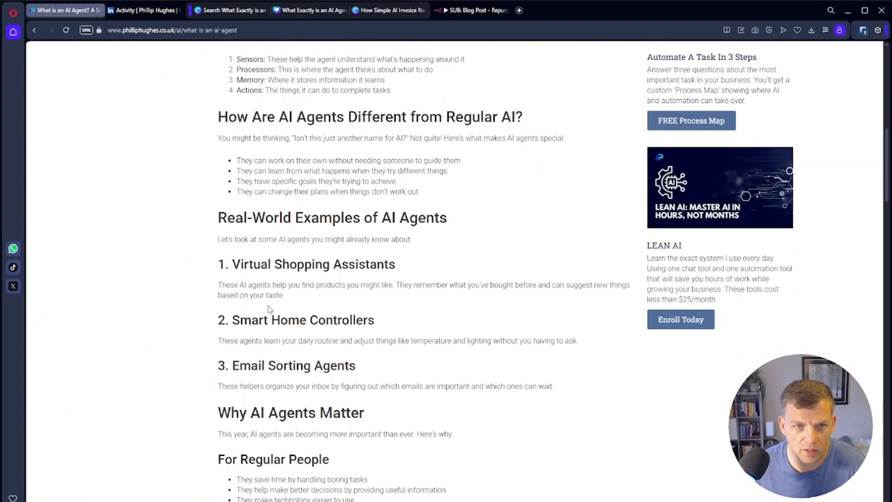
scroll(269, 310, "up", 4)
scroll(293, 385, "down", 18)
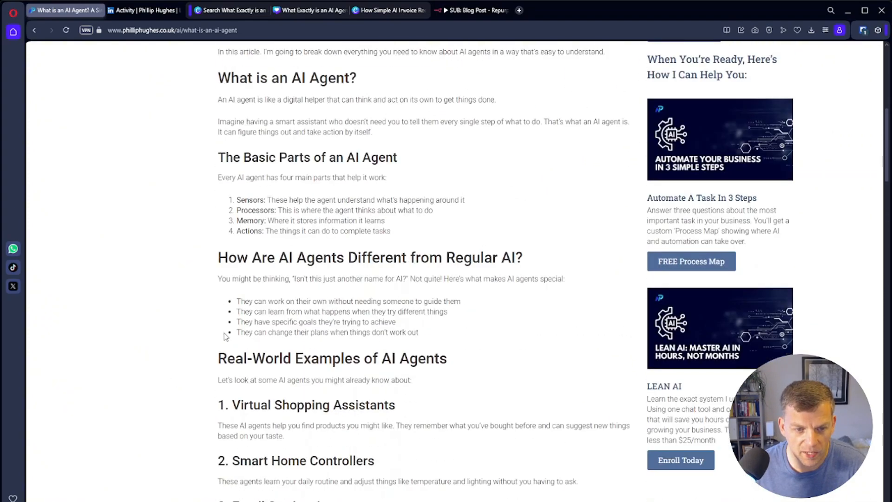
scroll(197, 282, "down", 14)
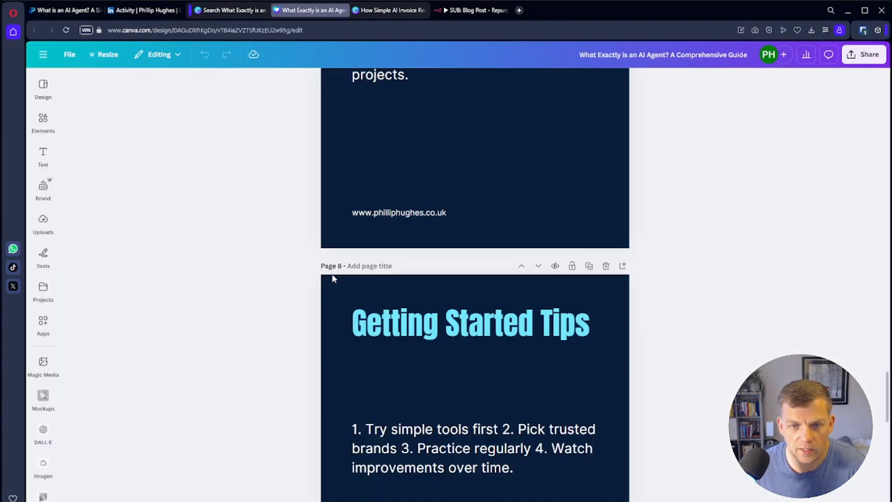
Return to the Canva carousel and check its pages from Getting Started Tips to the closing newsletter page.
scroll(328, 300, "down", 12)
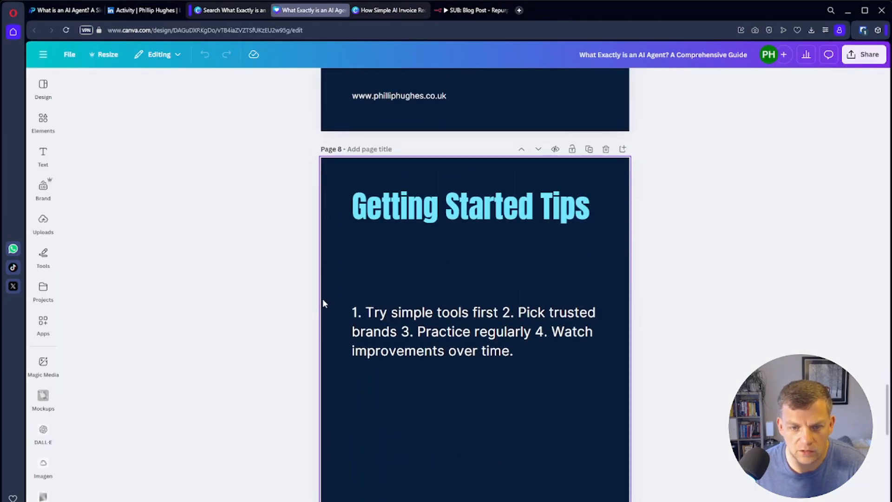
scroll(327, 303, "up", 20)
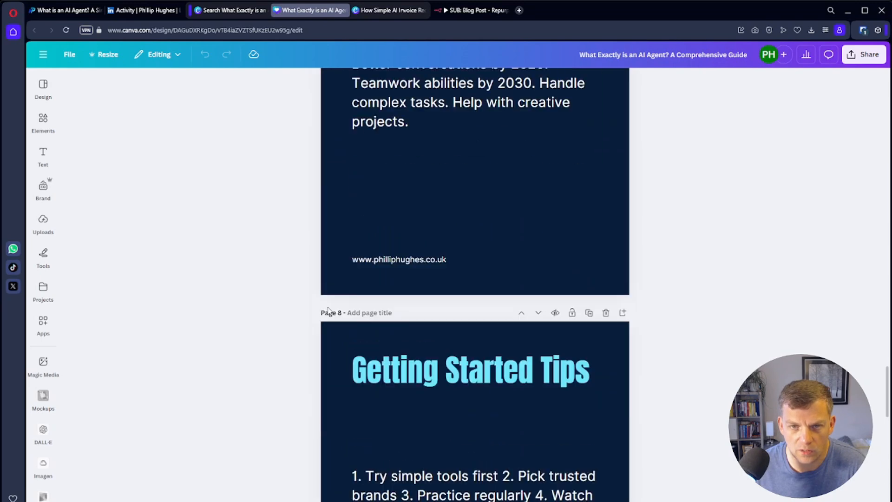
scroll(323, 309, "down", 20)
scroll(325, 311, "down", 7)
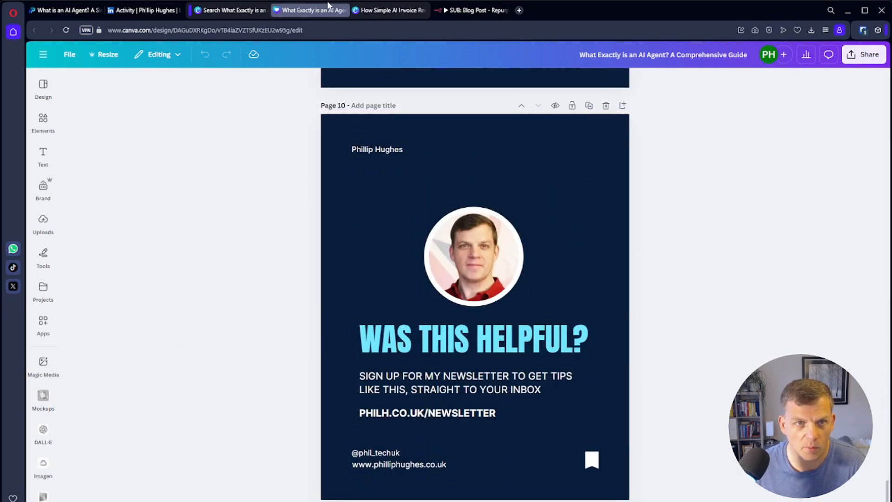
Close the current design, open the LinkedIn Carousel version of the AI agent guide and review its pages through page 10.
left_click(344, 10)
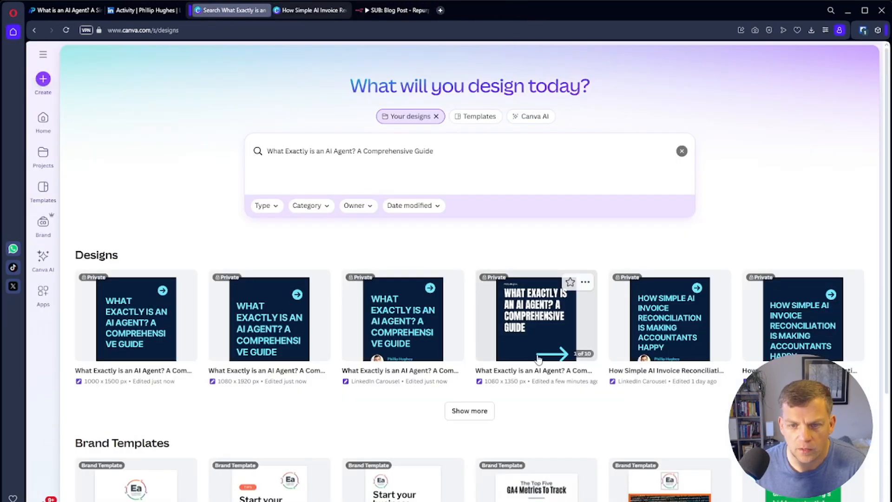
left_click(365, 300)
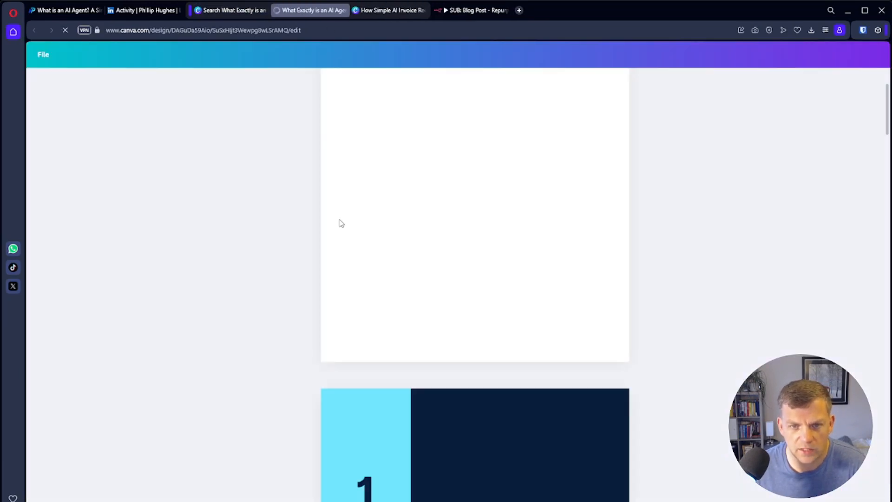
scroll(508, 222, "down", 5)
scroll(508, 221, "down", 20)
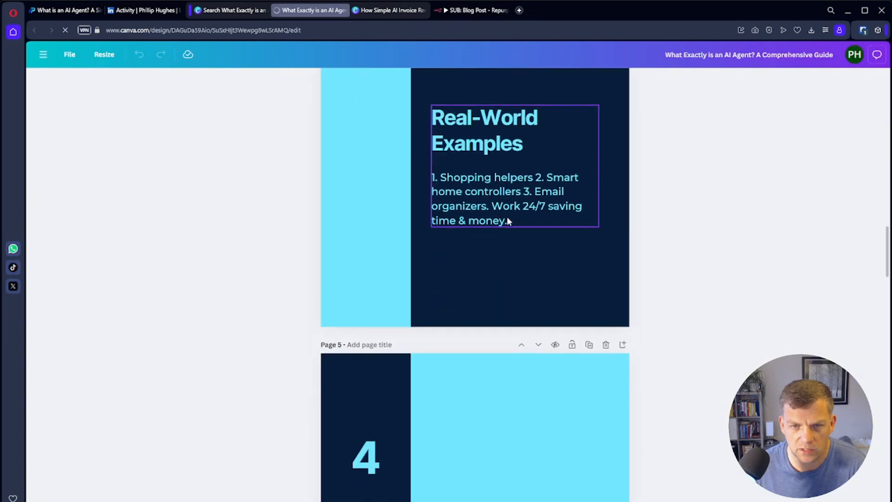
scroll(508, 221, "down", 20)
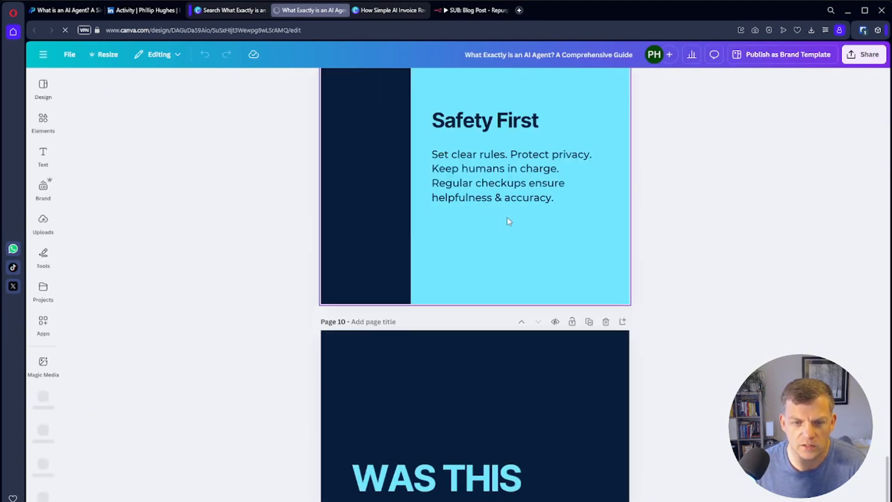
Close the LinkedIn design, open the 1080 x 1920 px AI agent version and review its pages through page 10.
left_click(345, 12)
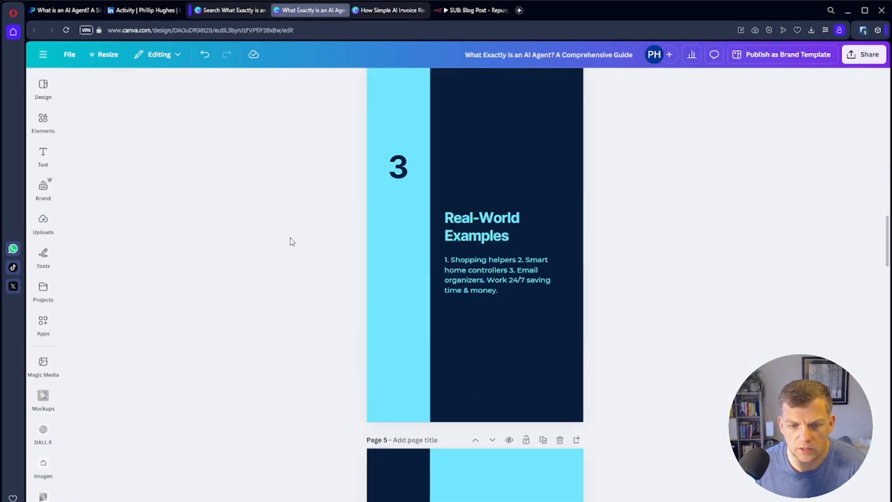
scroll(290, 241, "down", 20)
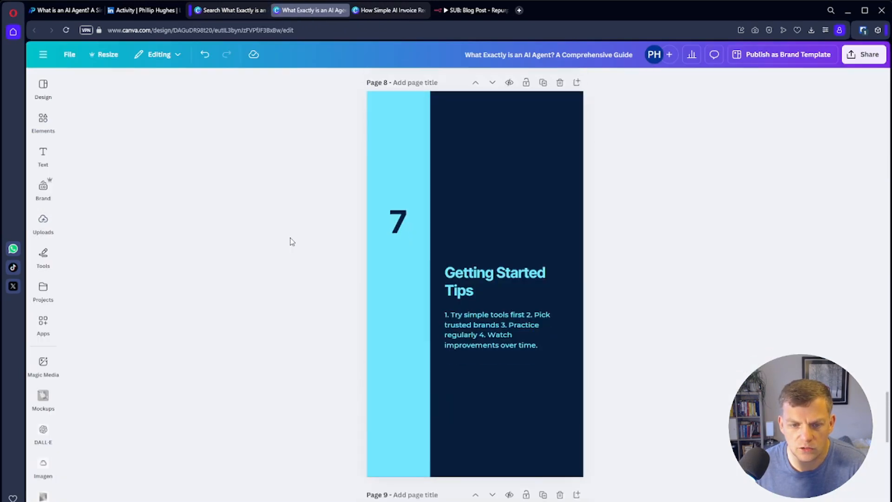
scroll(290, 242, "down", 10)
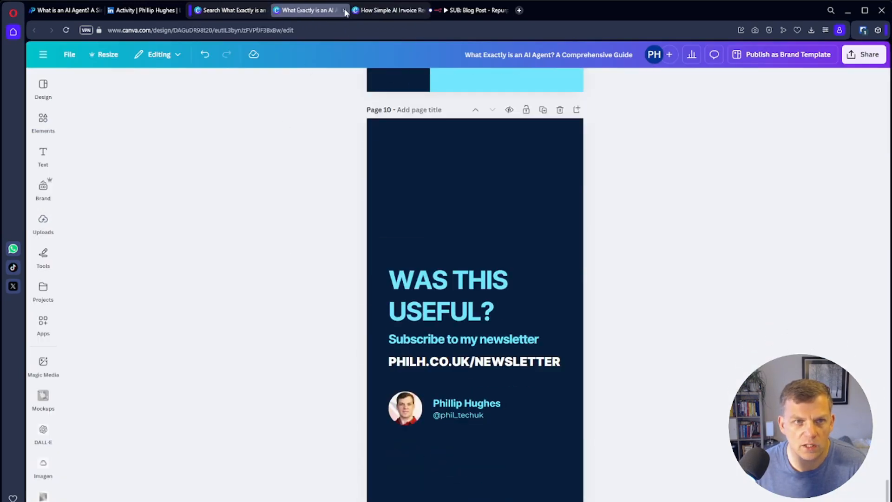
Close the vertical design, open the 1000 x 1500 px AI agent version and check its pages through the closing newsletter page.
left_click(345, 11)
left_click(125, 333)
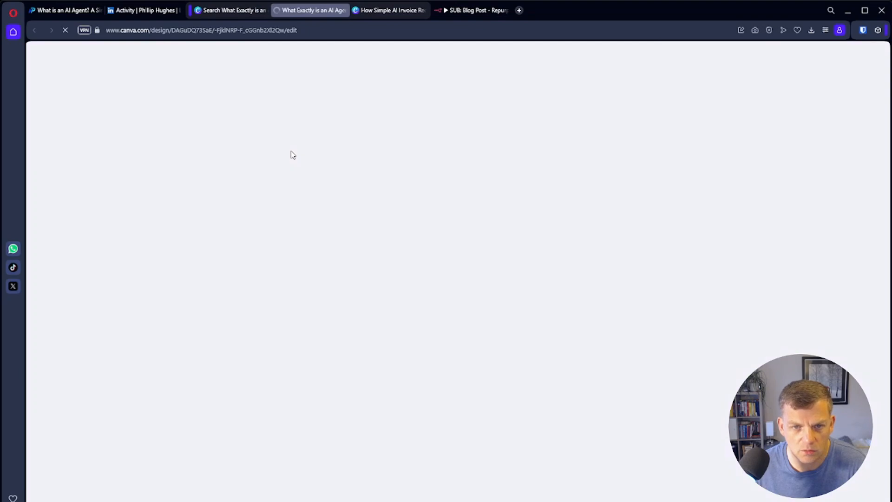
scroll(267, 232, "down", 5)
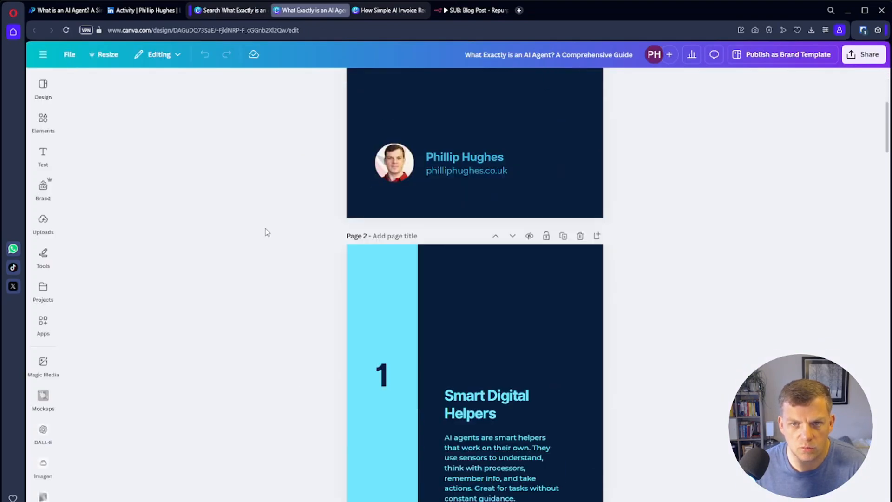
scroll(267, 232, "down", 20)
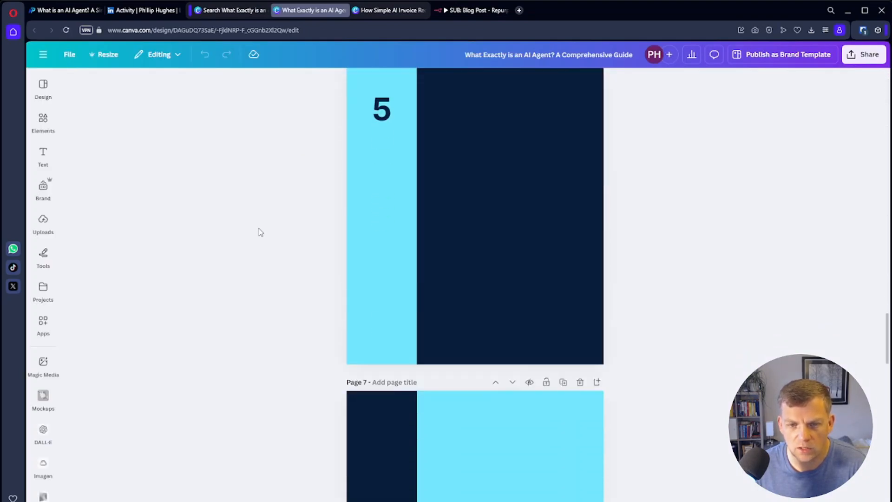
scroll(260, 232, "down", 20)
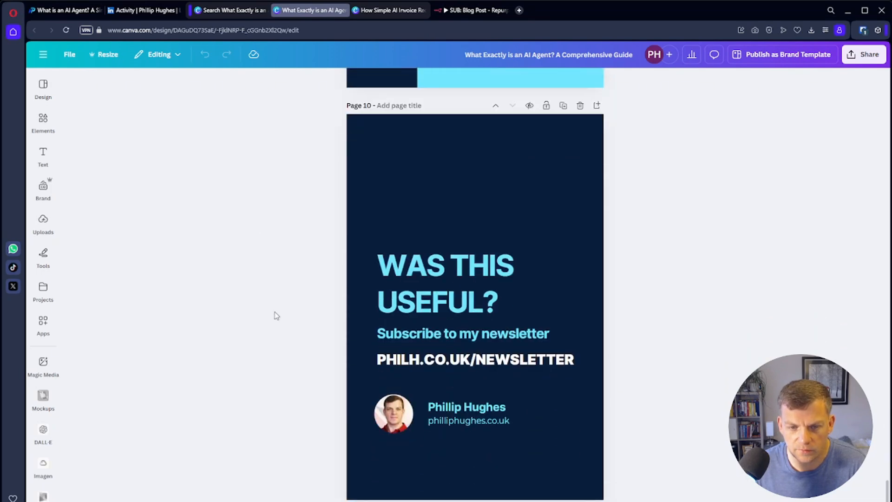
Recheck the heading and body text areas of the 1000 x 1500 px design from page 5 to page 10.
scroll(270, 140, "up", 20)
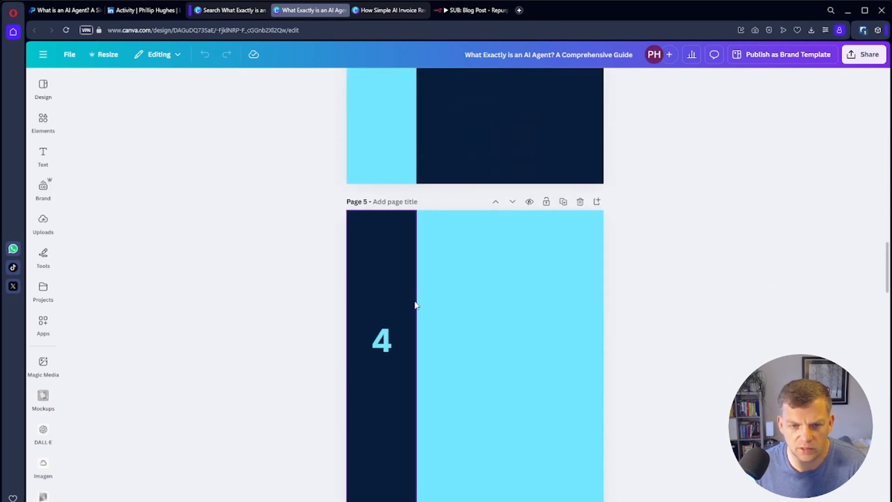
scroll(470, 319, "down", 20)
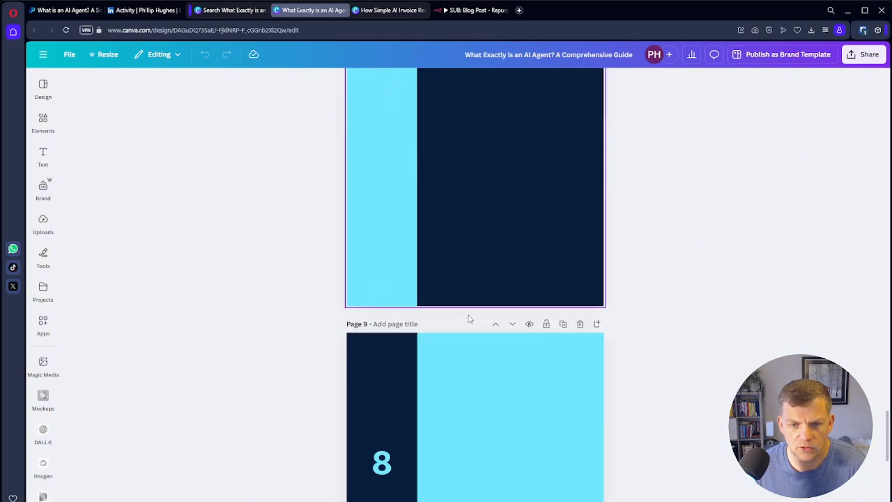
scroll(470, 318, "down", 10)
scroll(470, 86, "up", 5)
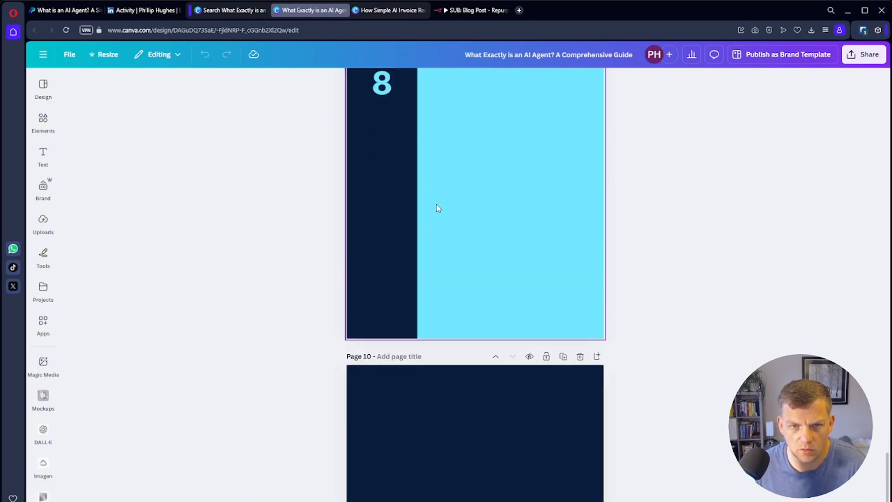
scroll(437, 207, "down", 5)
scroll(553, 398, "up", 5)
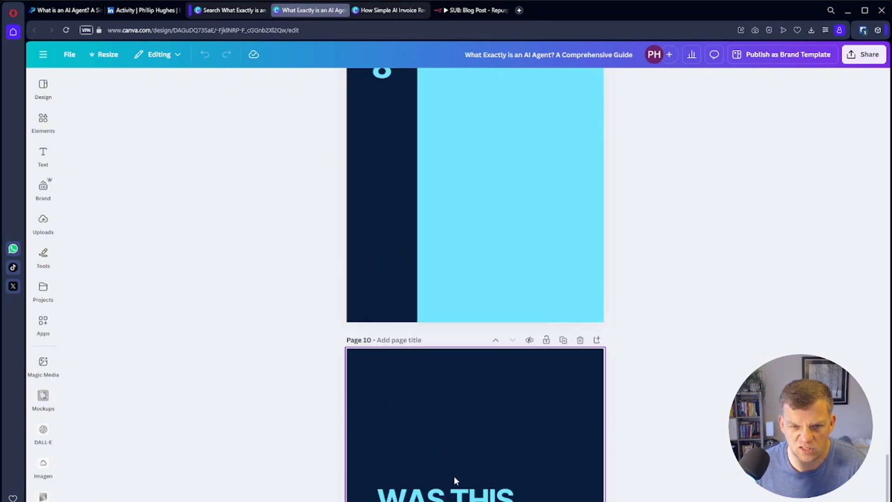
scroll(456, 481, "down", 3)
Switch to the n8n blog post repurposing workflow and open its executions.
key("ctrl+Tab")
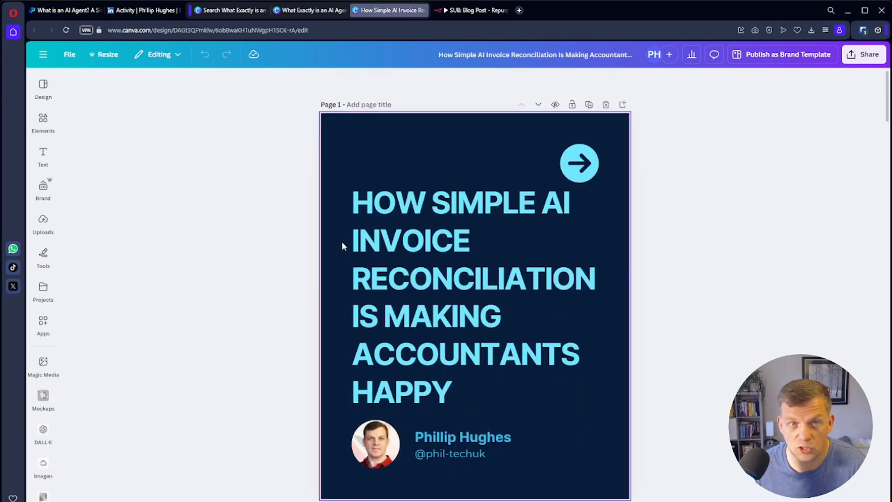
left_click(470, 10)
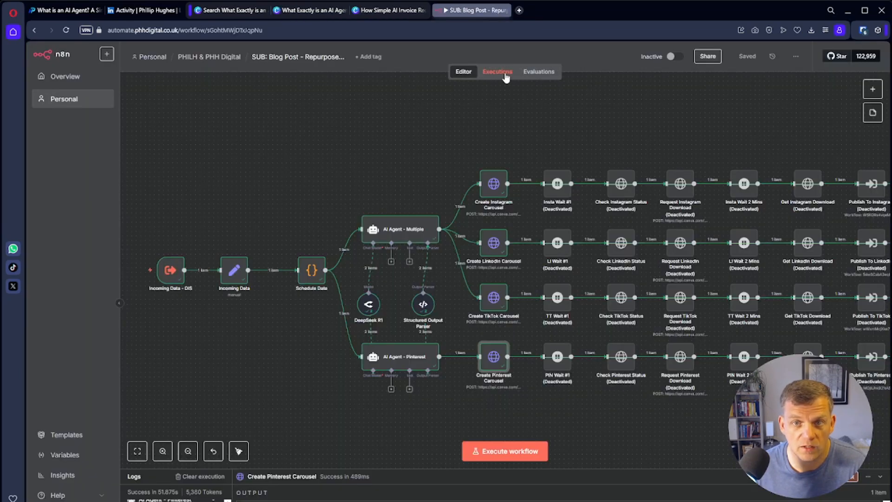
left_click(506, 74)
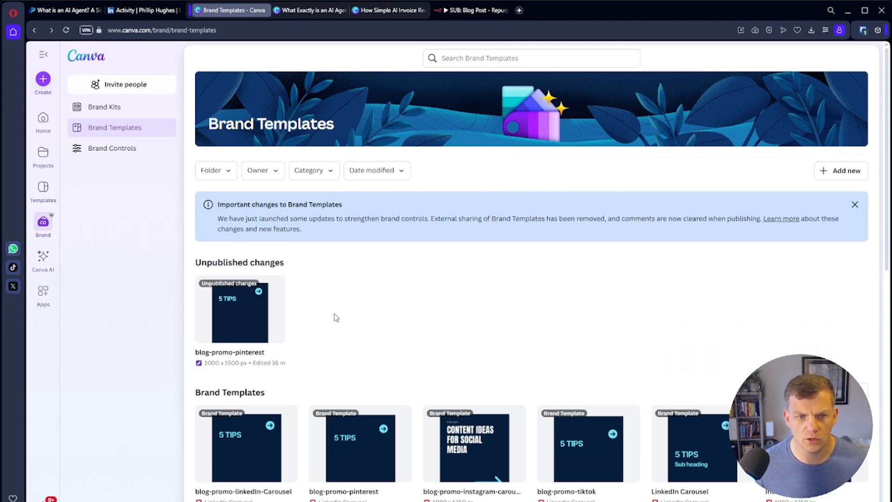
Open the blog-promo-pinterest brand template that has unpublished changes and examine the layout and number of its pages.
left_click(235, 315)
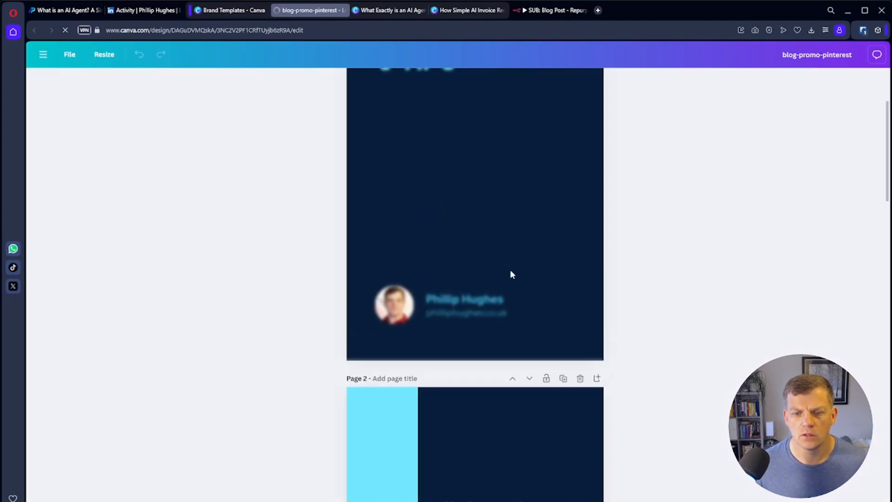
scroll(540, 269, "down", 10)
scroll(528, 254, "down", 20)
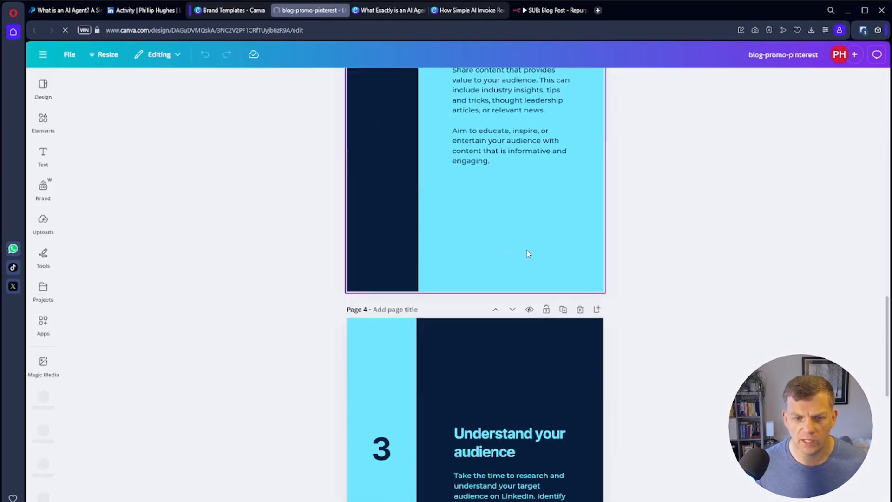
scroll(528, 255, "up", 12)
scroll(526, 254, "up", 20)
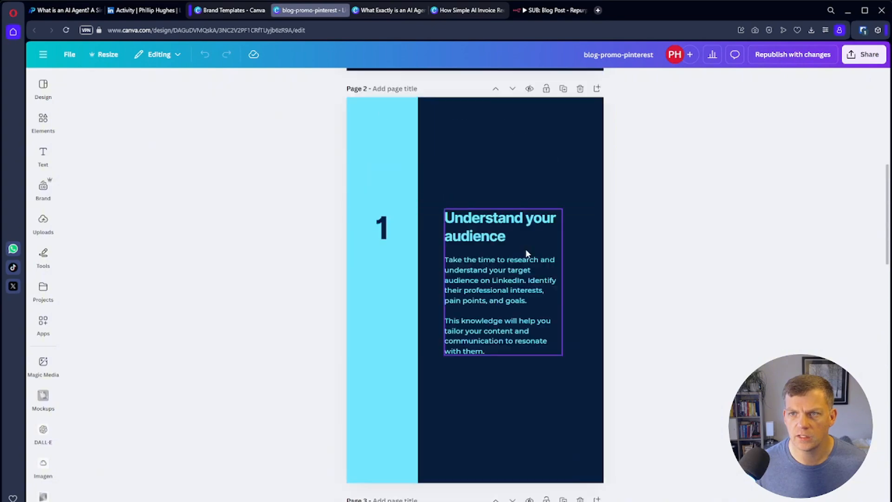
scroll(524, 252, "down", 12)
scroll(523, 253, "down", 18)
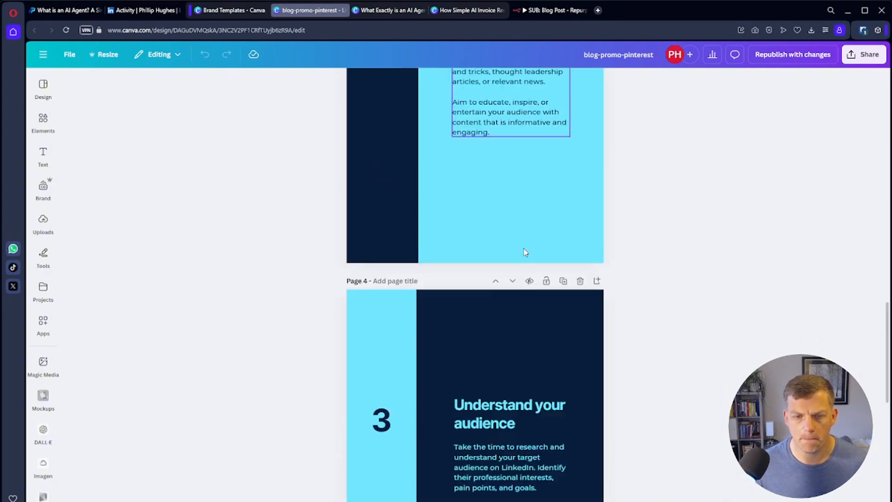
scroll(530, 323, "up", 20)
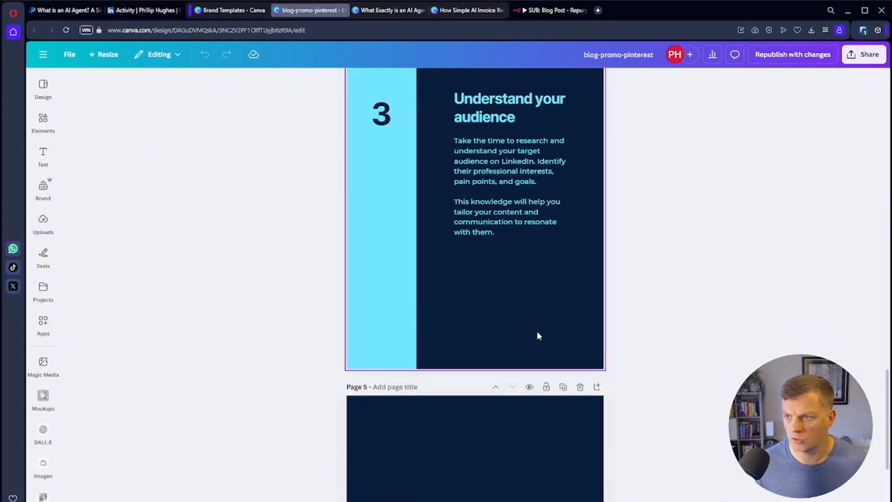
scroll(525, 327, "up", 4)
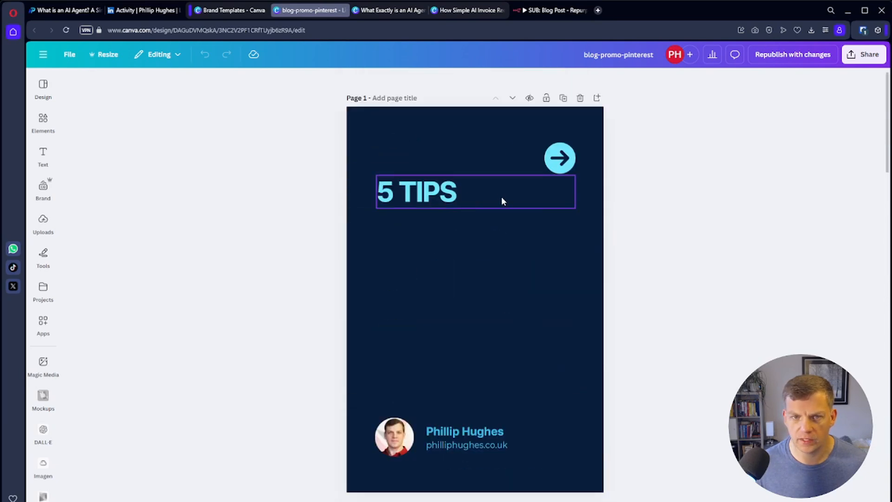
scroll(514, 219, "down", 20)
scroll(508, 220, "down", 6)
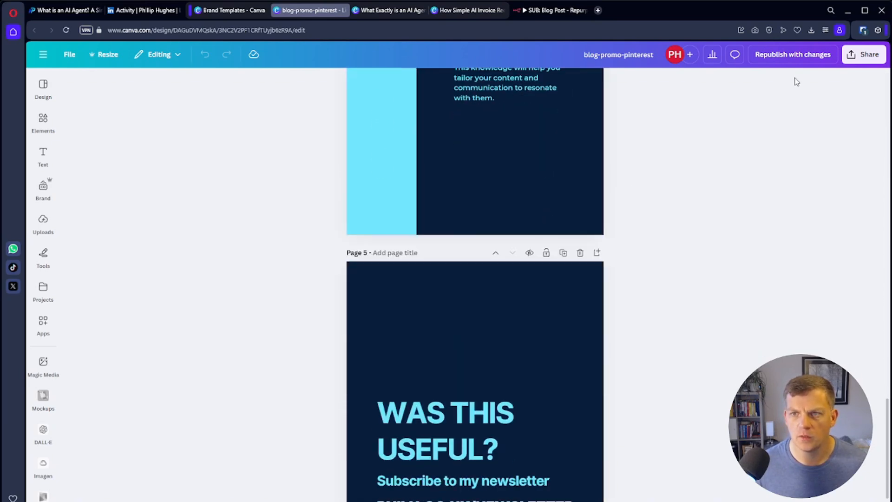
Republish the blog-promo-pinterest brand template with its changes, dismiss the sharing dialog and return to the brand templates list.
left_click(792, 54)
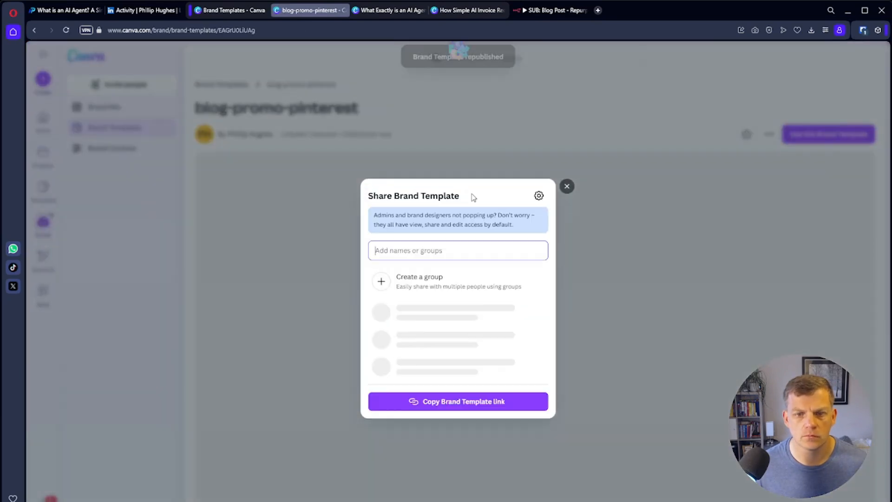
left_click(561, 203)
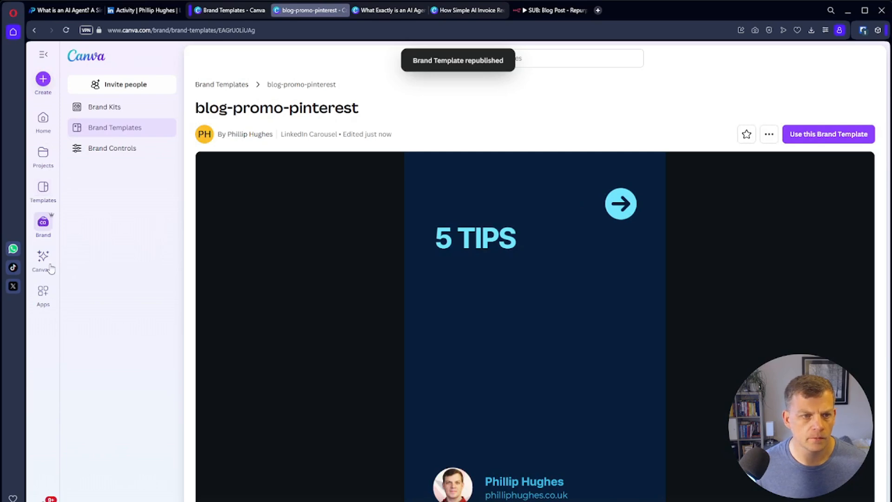
left_click(42, 224)
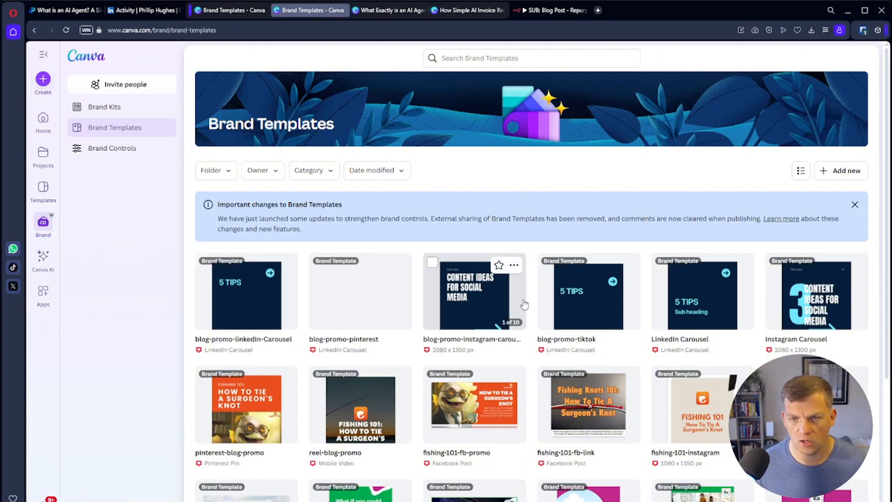
Open the blog-promo-linkedIn-Carousel brand template for editing.
left_click(233, 321)
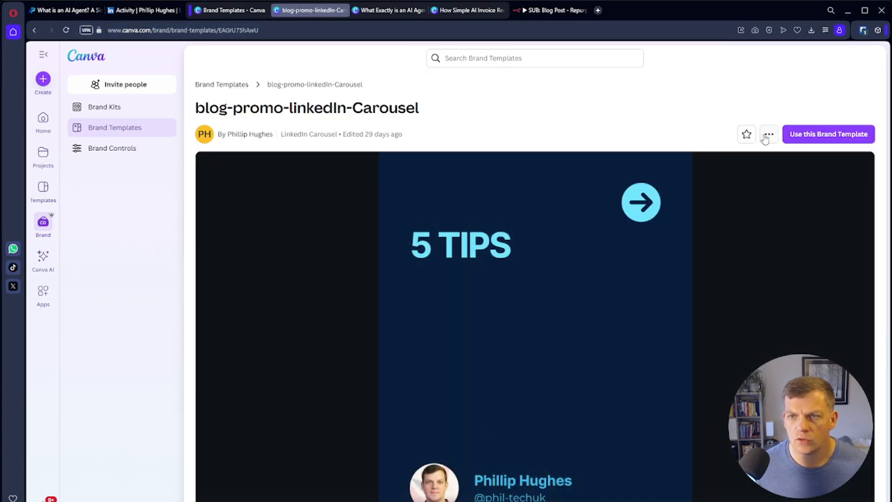
left_click(770, 135)
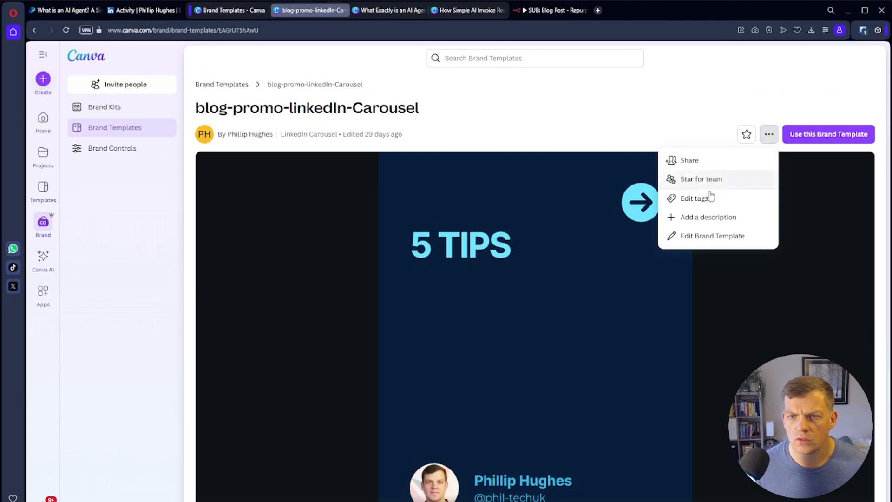
left_click(705, 245)
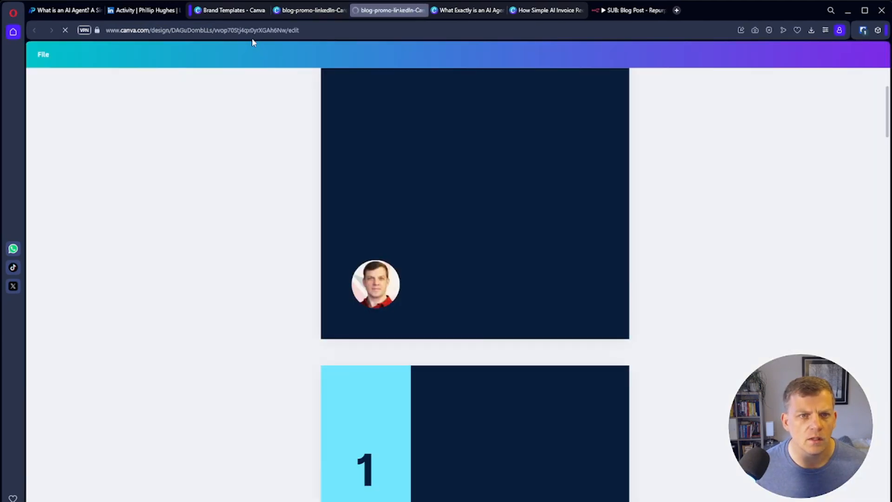
Show the full web address of the blog-promo-linkedIn-Carousel design and select the design ID within it.
left_click(260, 30)
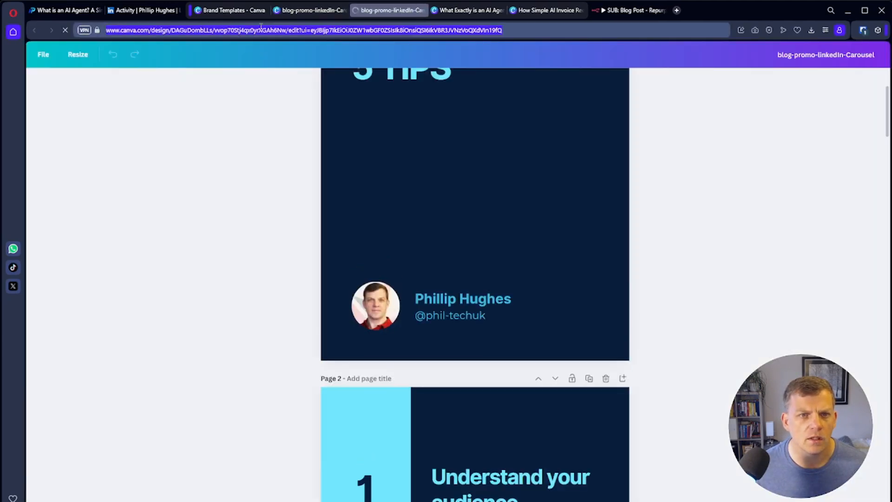
left_click(375, 30)
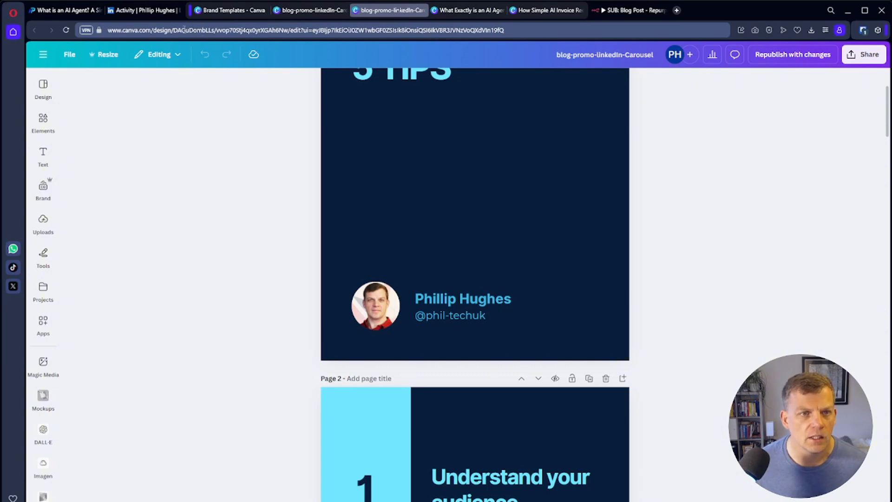
double_click(184, 30)
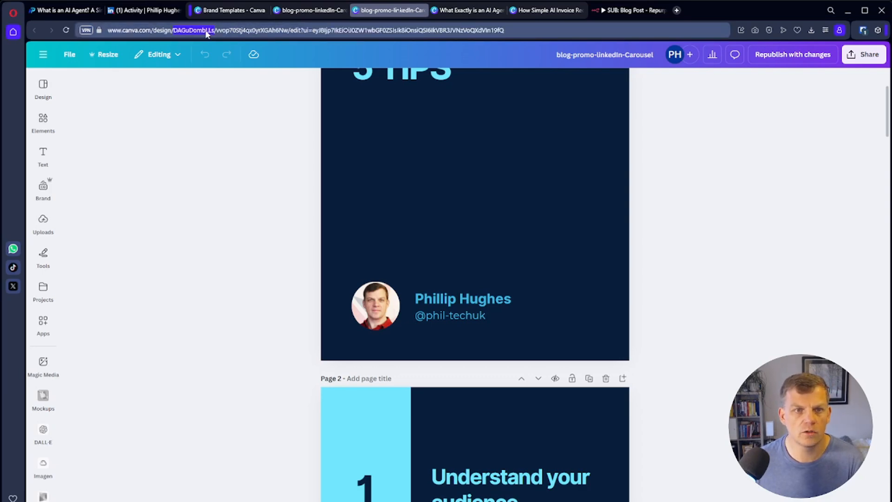
scroll(249, 212, "up", 3)
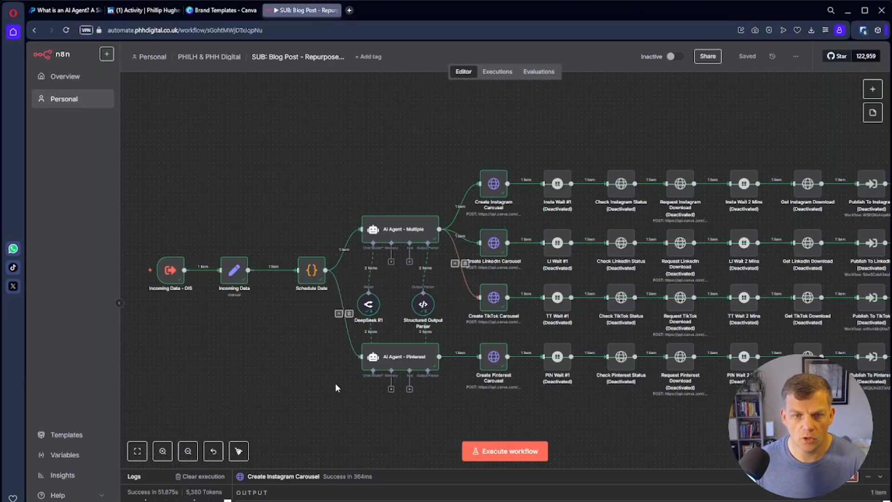
Open the Incoming Data node, review its Hour, Minute, Title and HtmlContent fields, and return to the canvas.
scroll(268, 360, "down", 2)
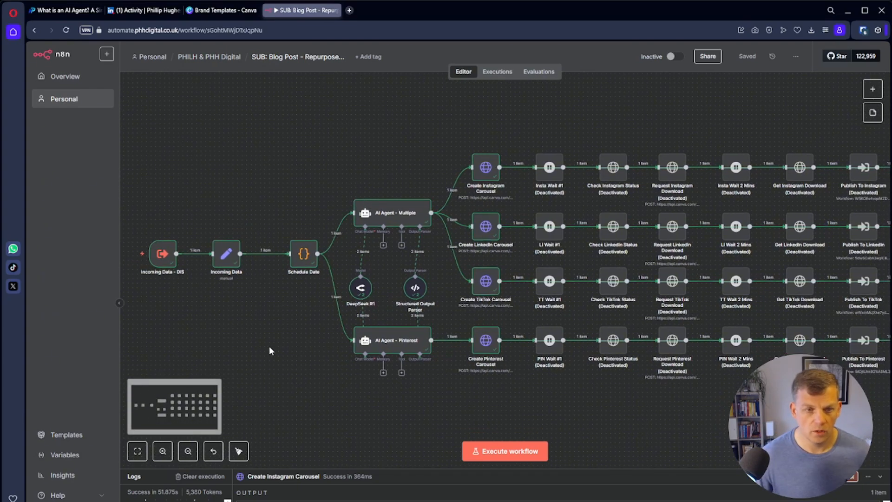
left_click(218, 260)
key("Return")
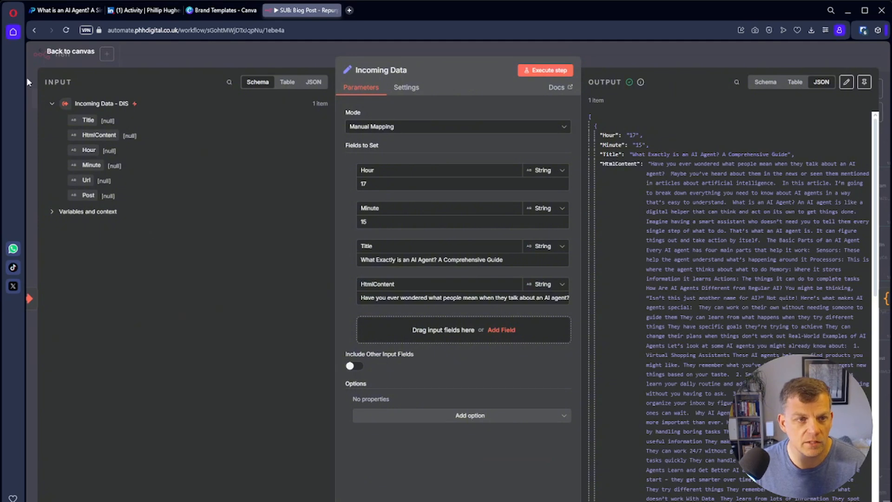
left_click(69, 54)
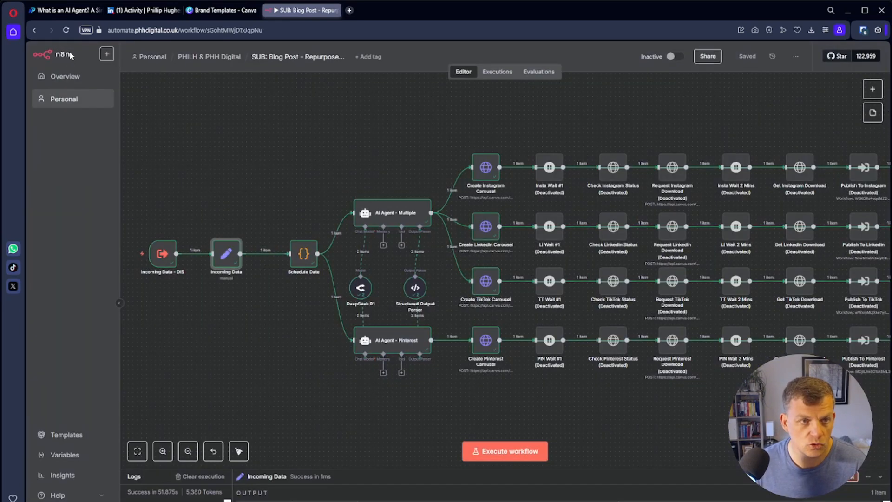
left_click_drag(225, 342, 275, 348)
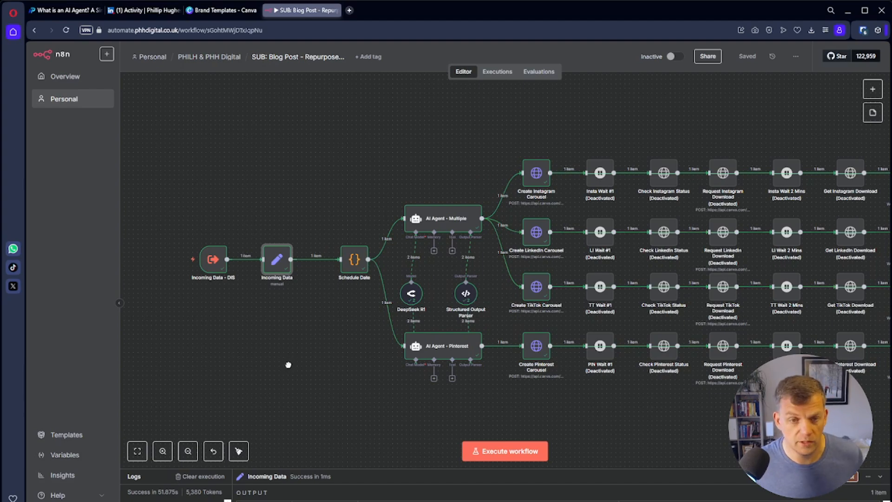
left_click_drag(288, 363, 273, 348)
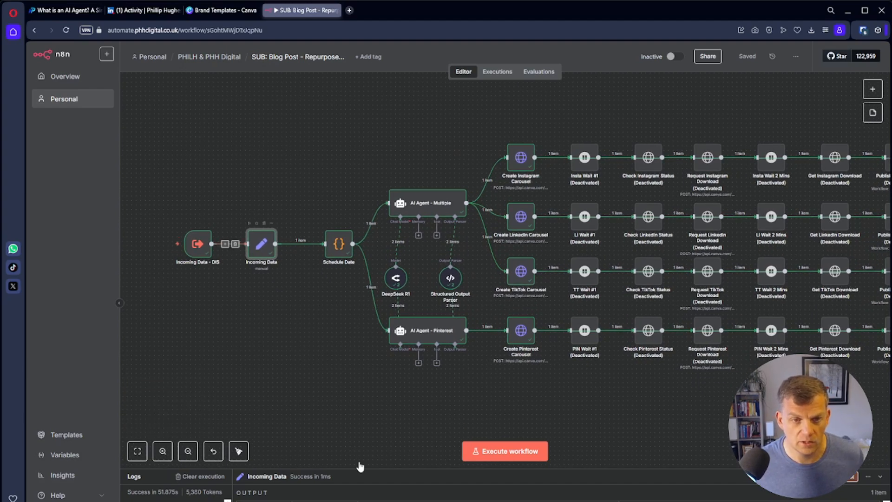
double_click(261, 244)
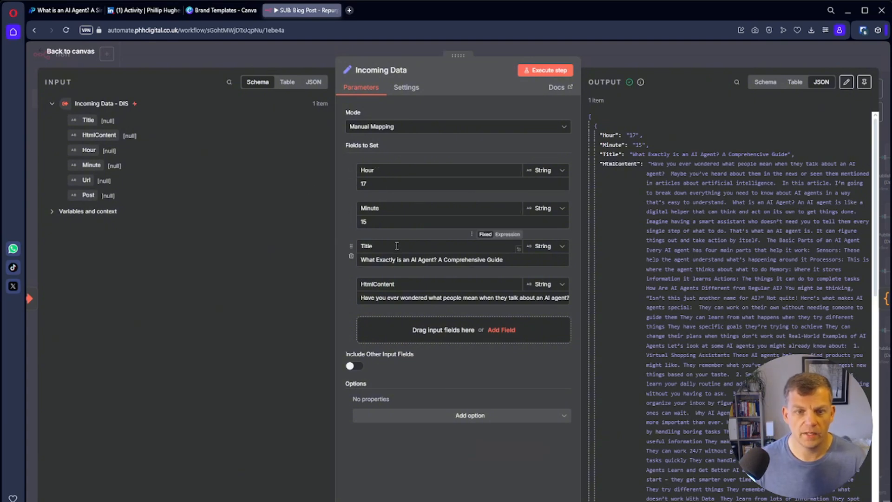
left_click(66, 55)
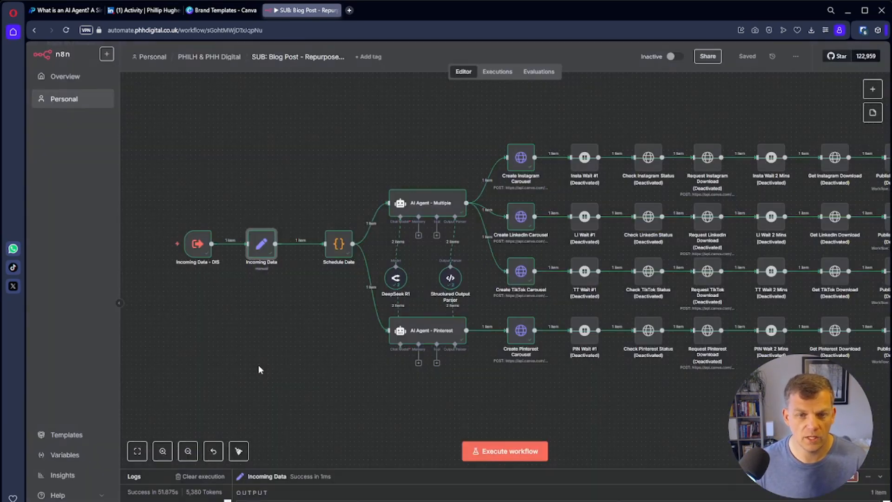
Open the Schedule Date node, examine the days setting in its JavaScript code and return to the canvas.
scroll(300, 324, "right", 2)
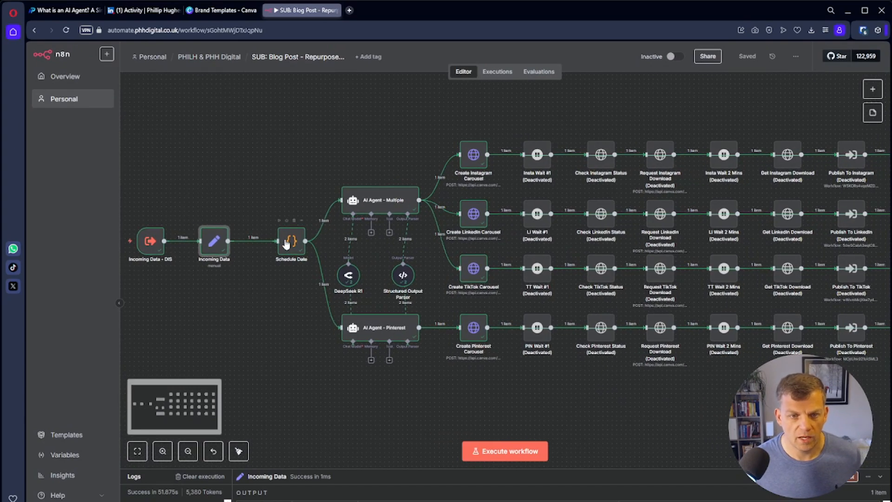
double_click(286, 242)
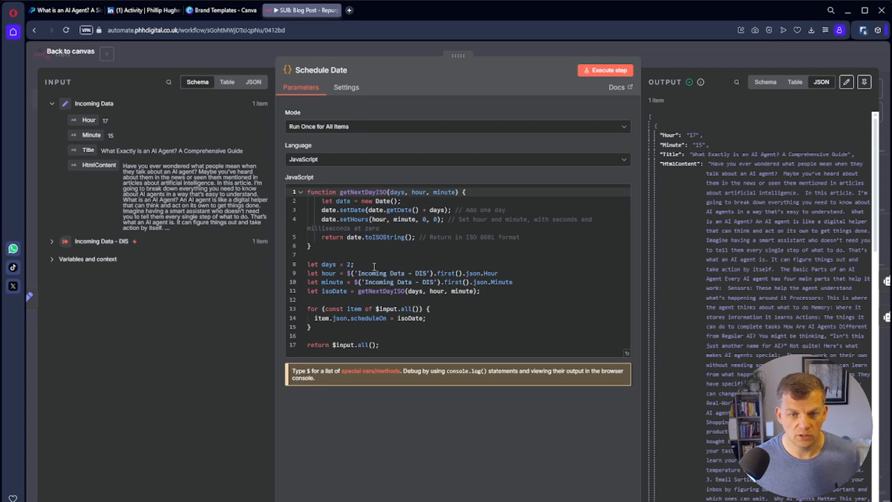
left_click_drag(362, 264, 313, 263)
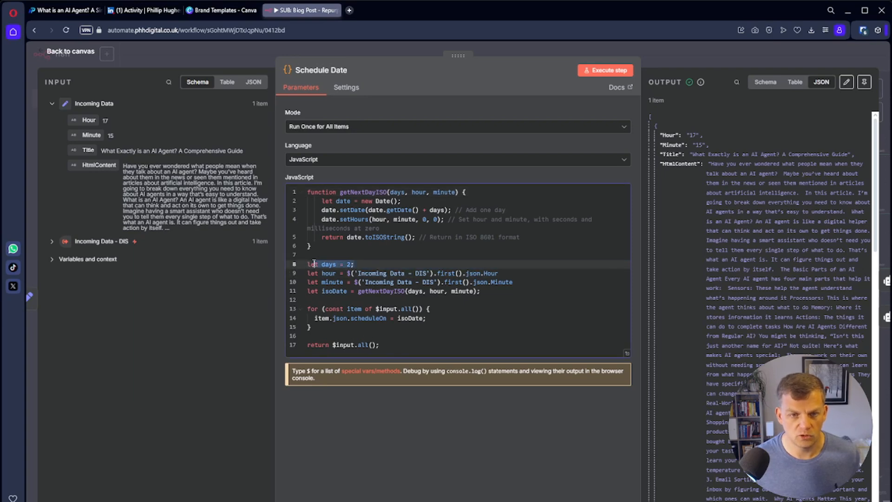
left_click(351, 264)
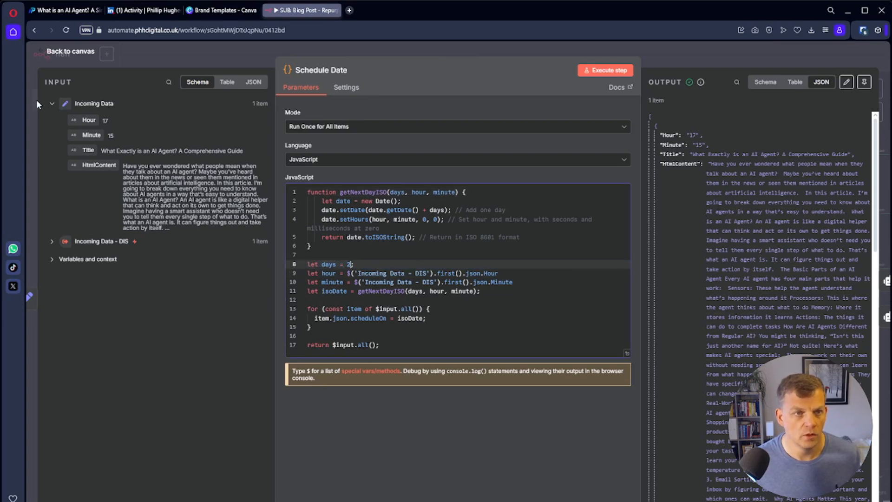
left_click(67, 53)
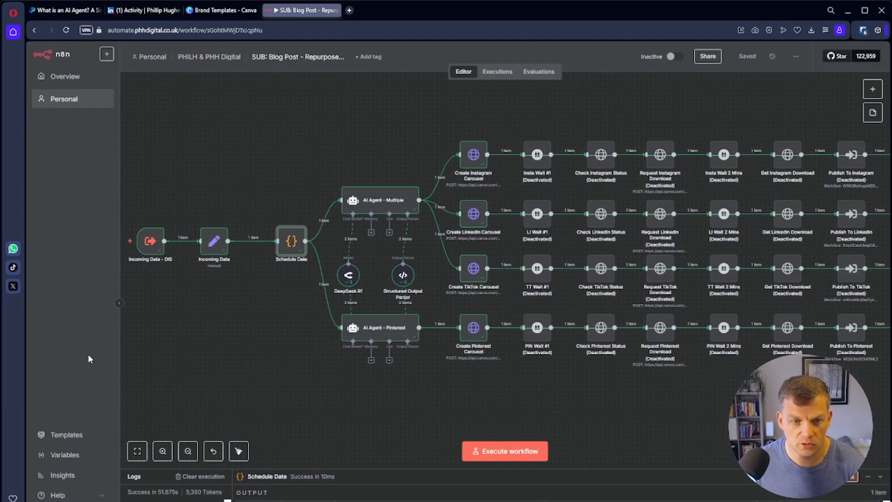
Review the full prompt and the slide output of the AI Agent - Multiple node, then return to the canvas.
left_click_drag(234, 342, 191, 371)
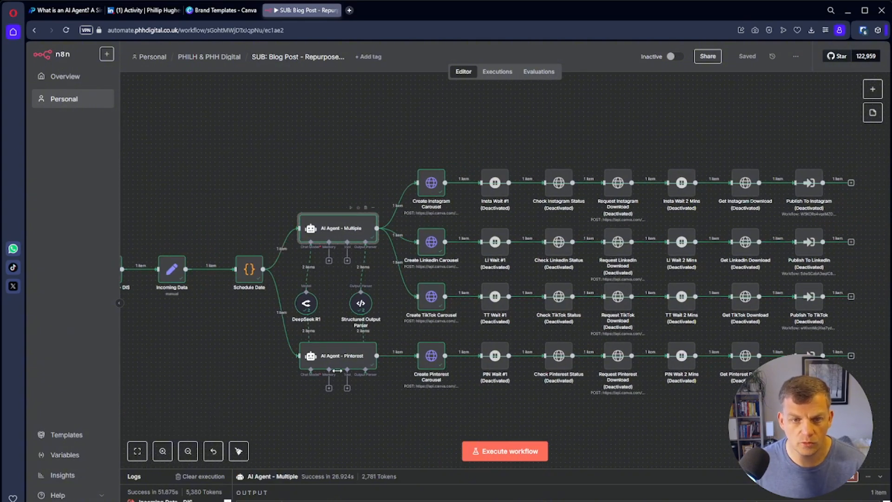
double_click(334, 231)
left_click(568, 234)
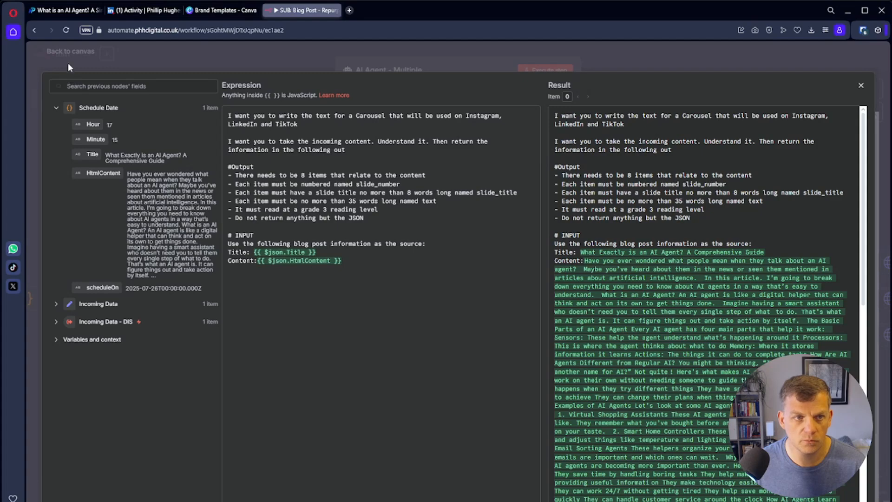
left_click(125, 60)
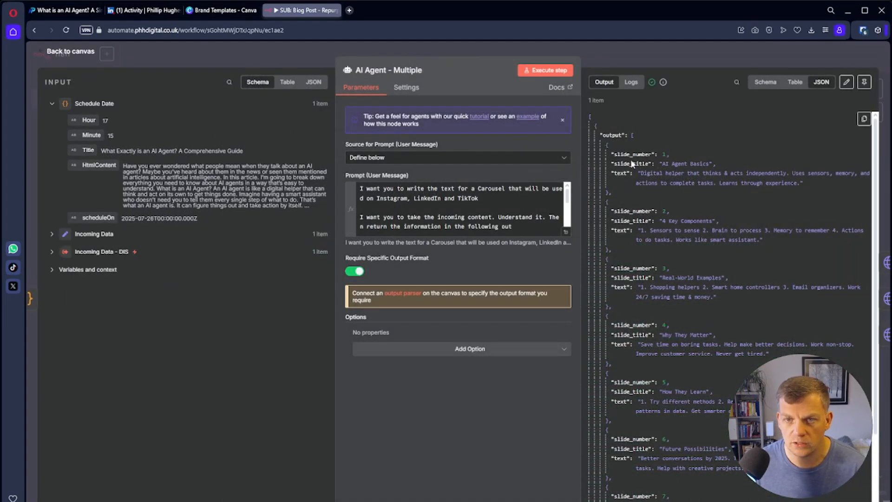
scroll(633, 170, "down", 5)
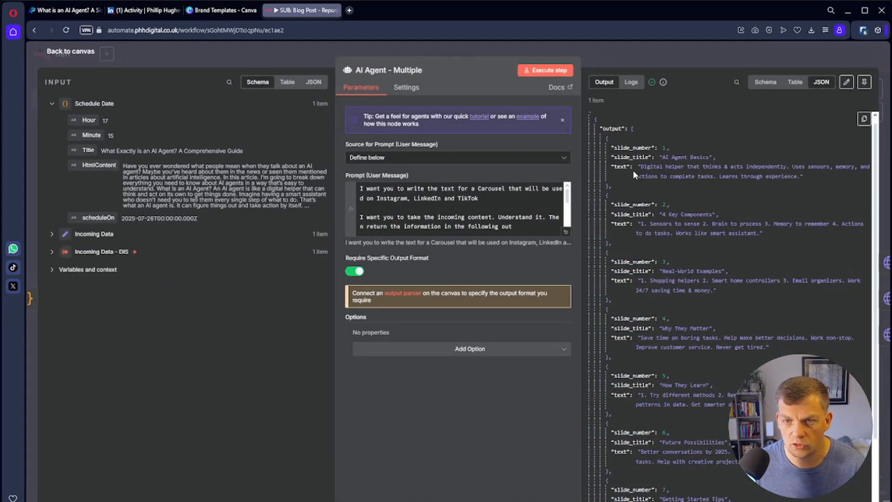
left_click(60, 54)
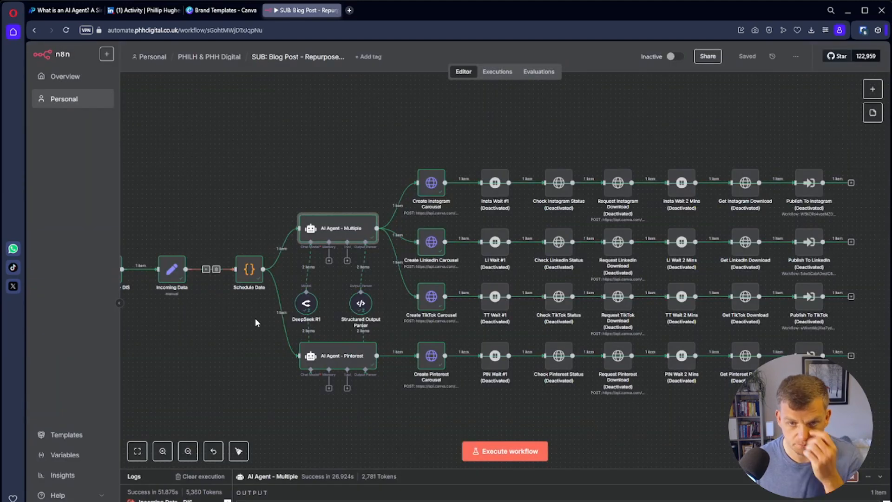
Open the Create Instagram Carousel node and examine its JSON body from title to text8 in the expanded expression editor.
double_click(428, 184)
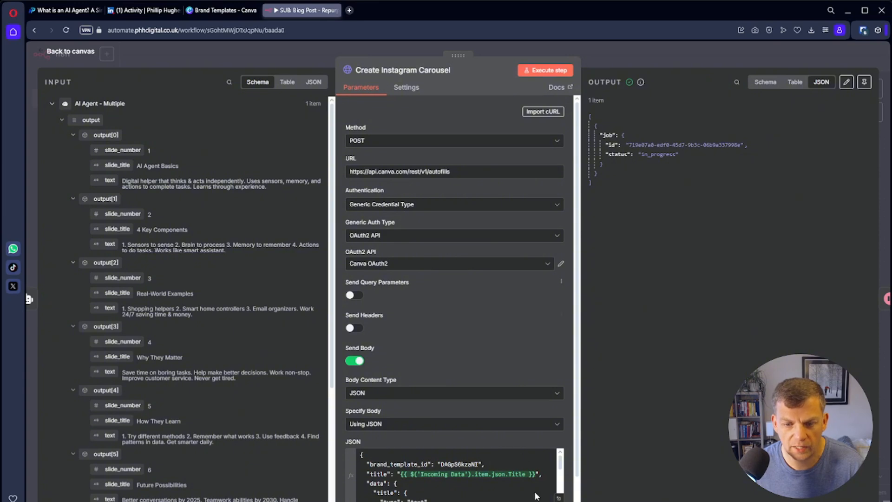
left_click(559, 498)
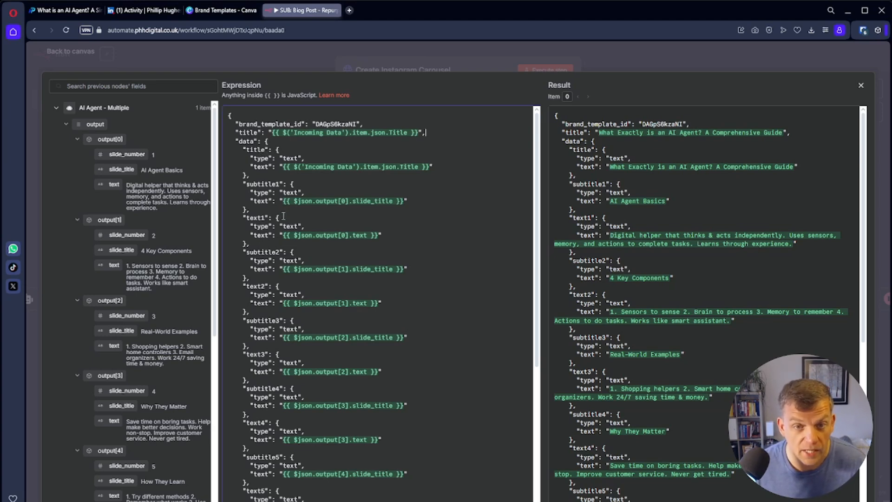
scroll(284, 219, "down", 5)
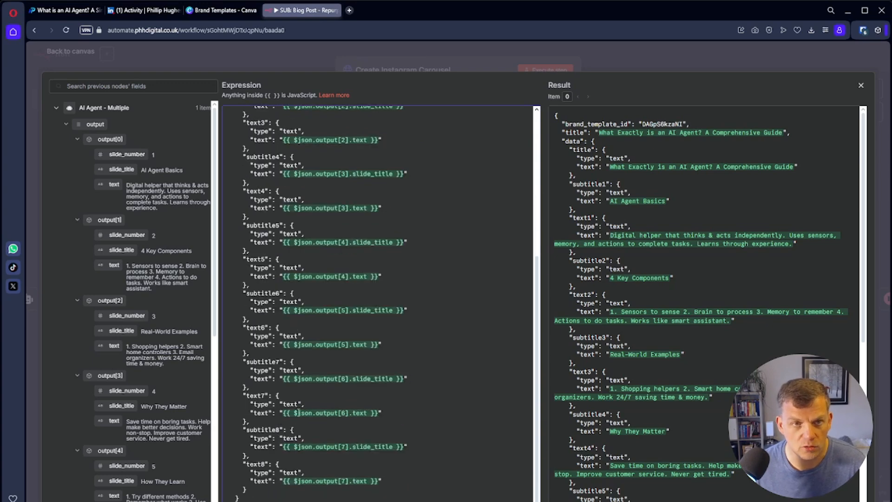
scroll(313, 247, "up", 5)
scroll(319, 266, "down", 5)
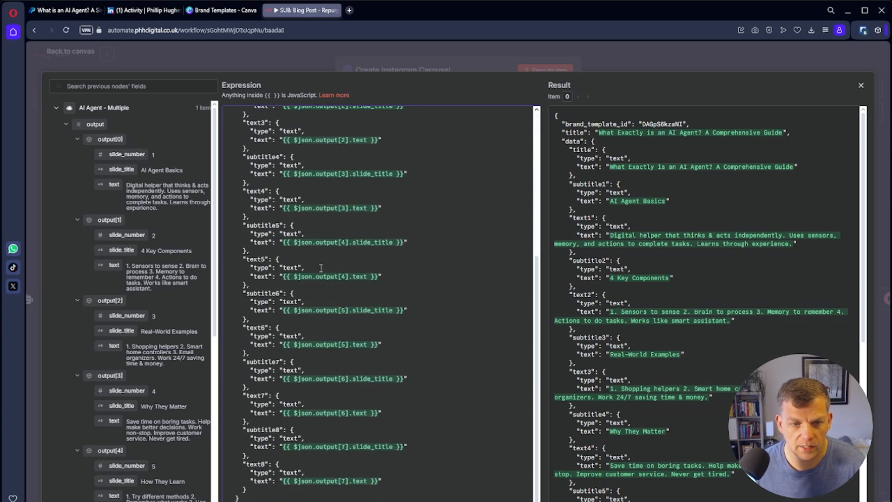
scroll(347, 382, "up", 5)
Switch to Canva and open the blog-promo-instagram-carousel brand template for editing with its page 1 heading selected.
left_click(226, 10)
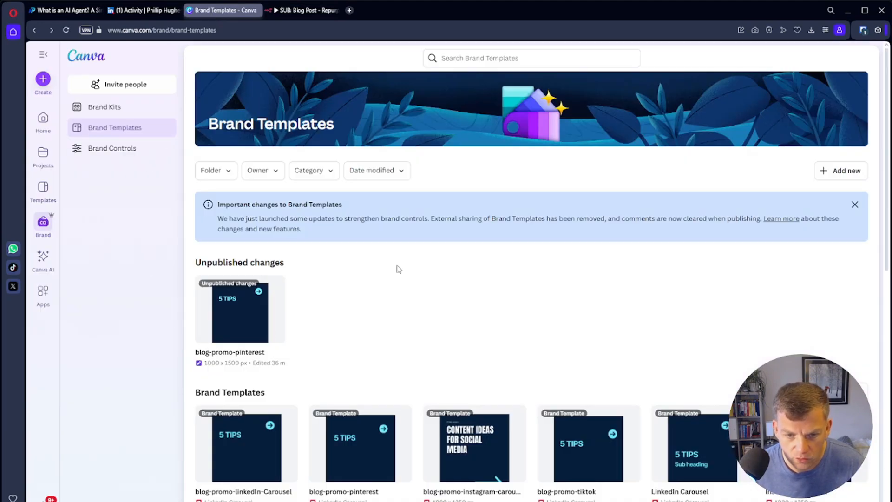
scroll(421, 259, "down", 1)
left_click(482, 429)
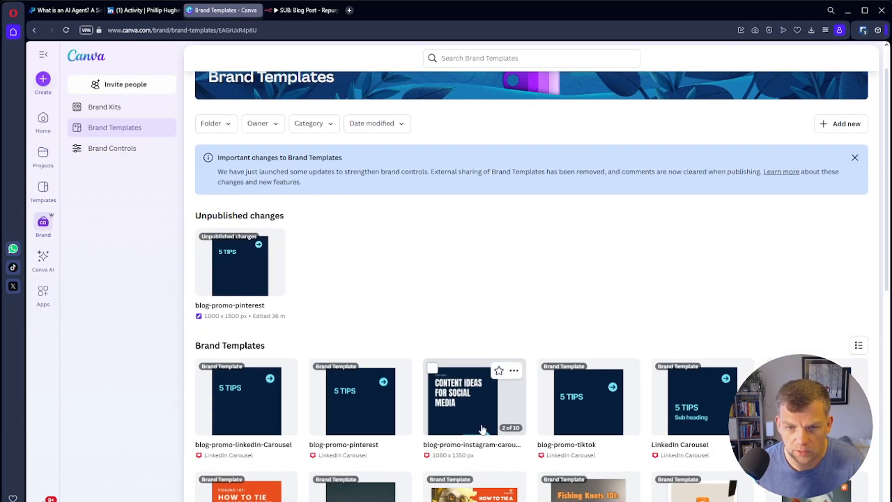
left_click(768, 132)
left_click(698, 236)
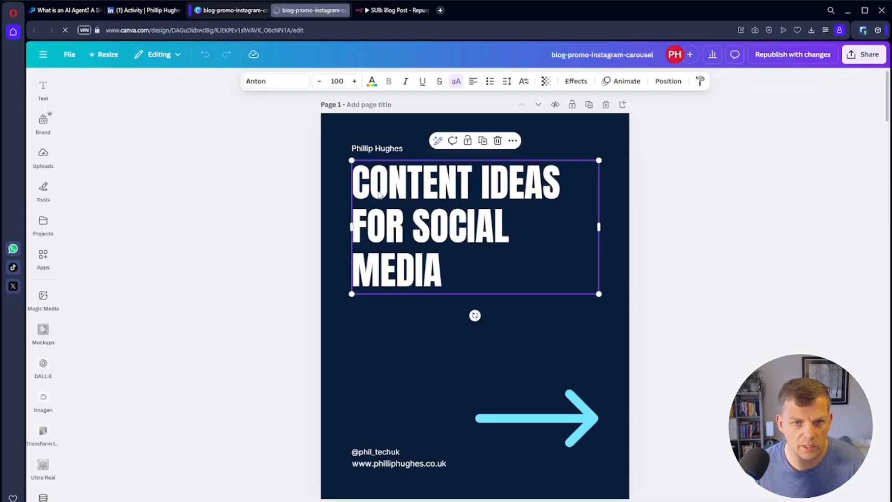
Show the template's Data autofill fields and look through the subtitle, text and title entries.
left_click(43, 496)
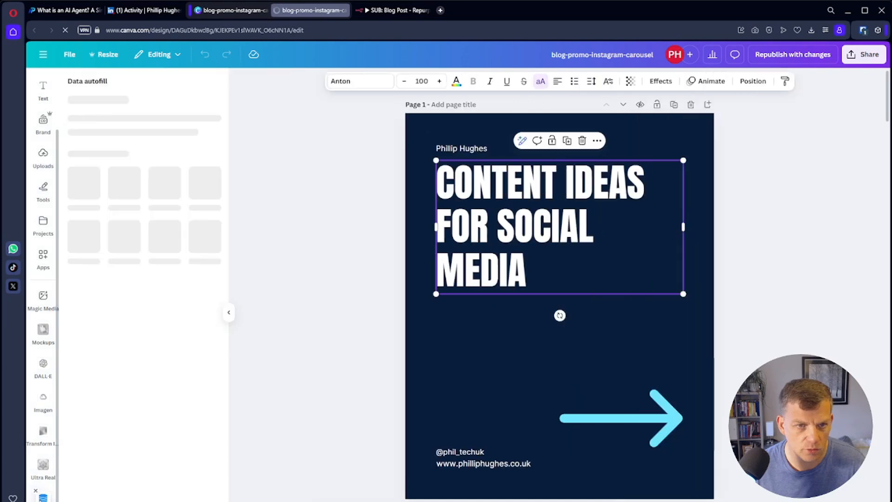
scroll(154, 395, "up", 3)
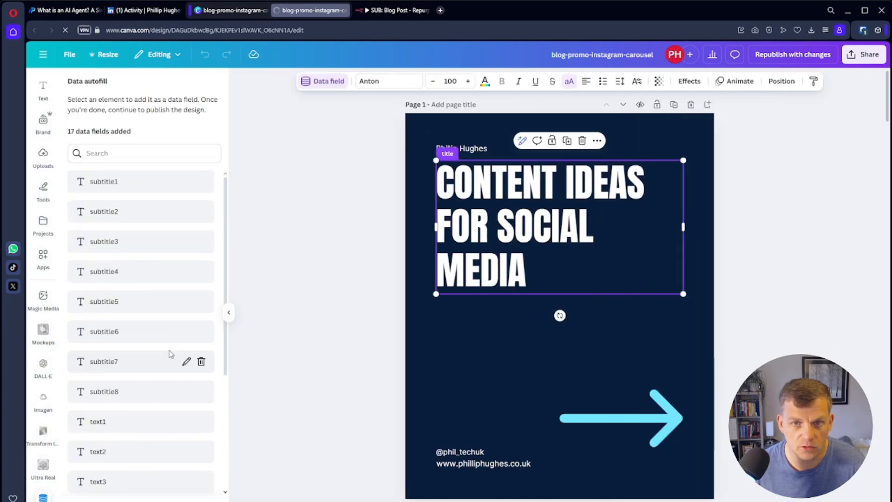
scroll(149, 465, "down", 3)
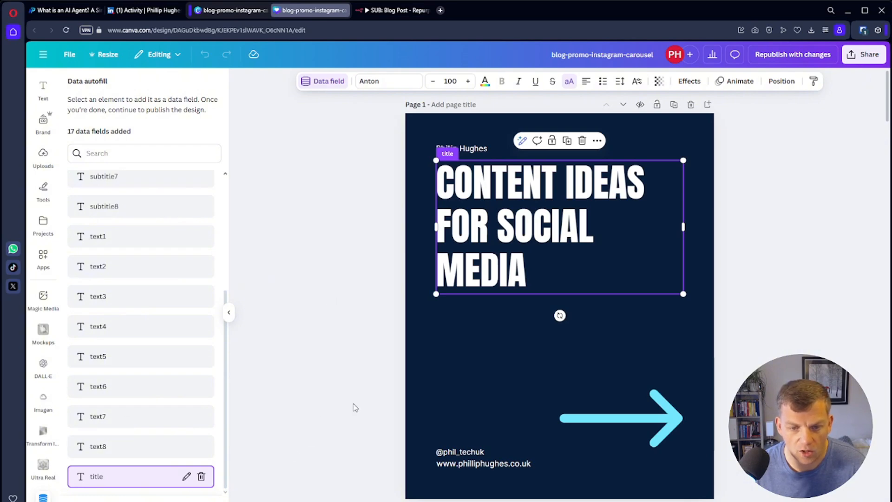
scroll(472, 382, "down", 4)
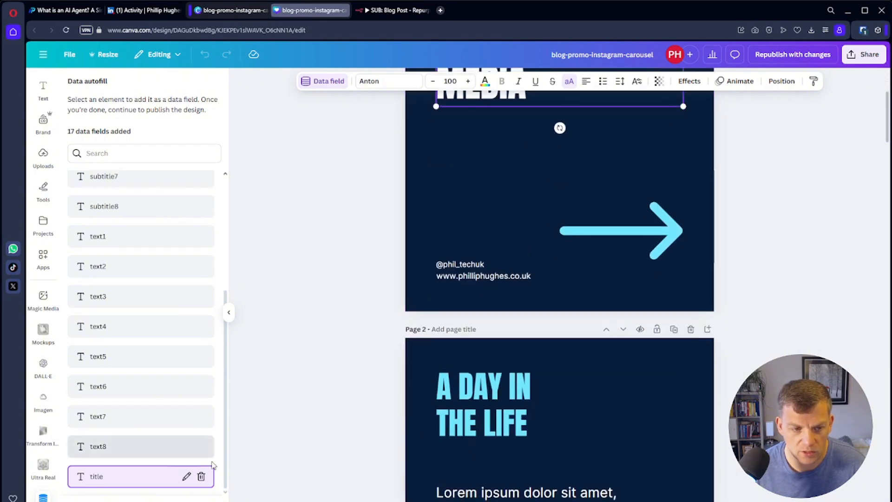
Check the title key in the n8n JSON body against the title data field on page 1 of the Canva template.
left_click(383, 13)
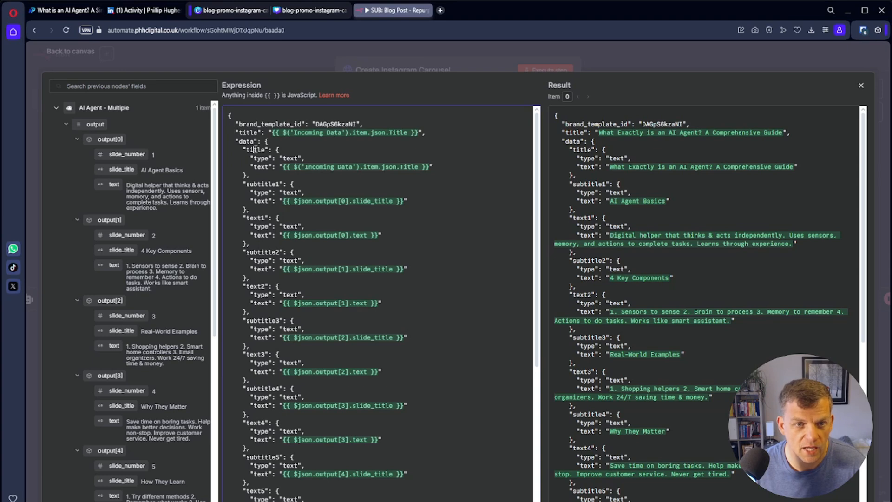
key("ctrl+Tab")
scroll(487, 144, "up", 4)
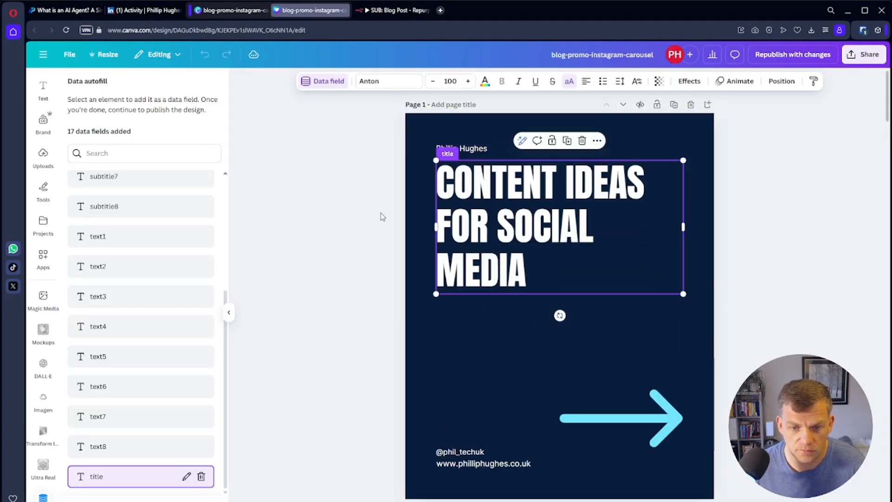
Identify the data fields linked to the page 2 heading and body text, and switch back to the JSON body in n8n.
scroll(374, 219, "down", 7)
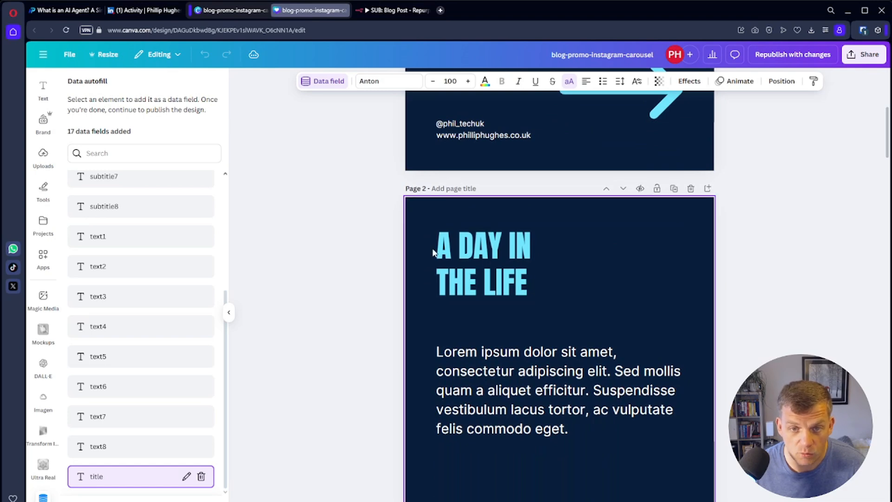
left_click(487, 259)
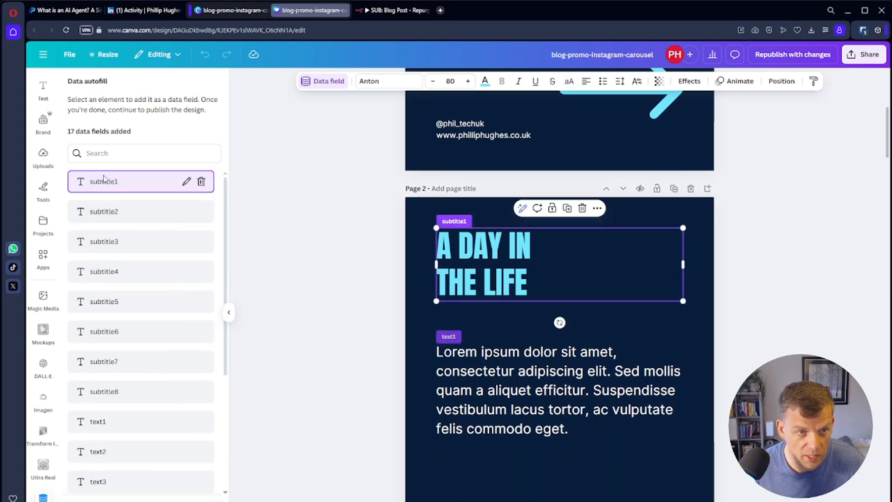
left_click(498, 401)
left_click(475, 247)
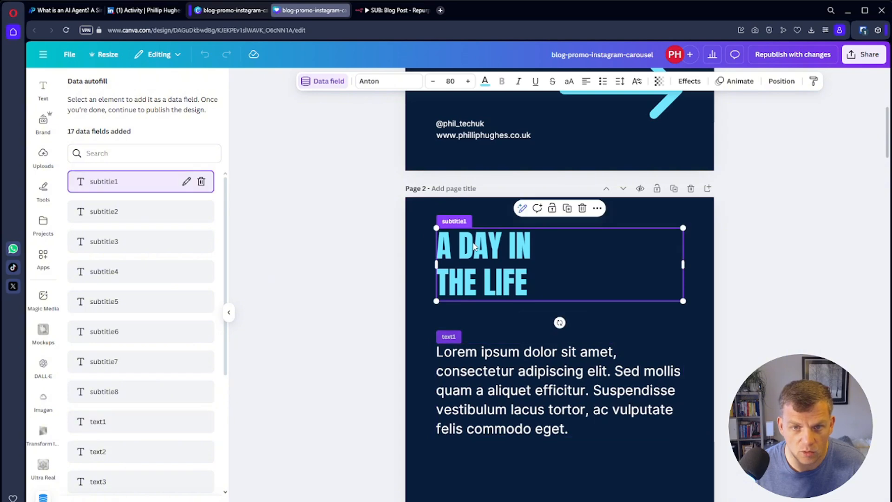
left_click(475, 355)
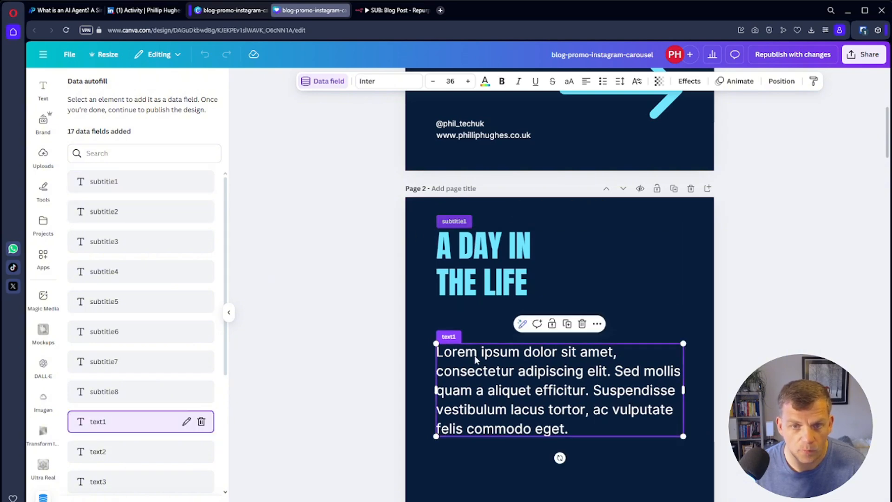
left_click(396, 16)
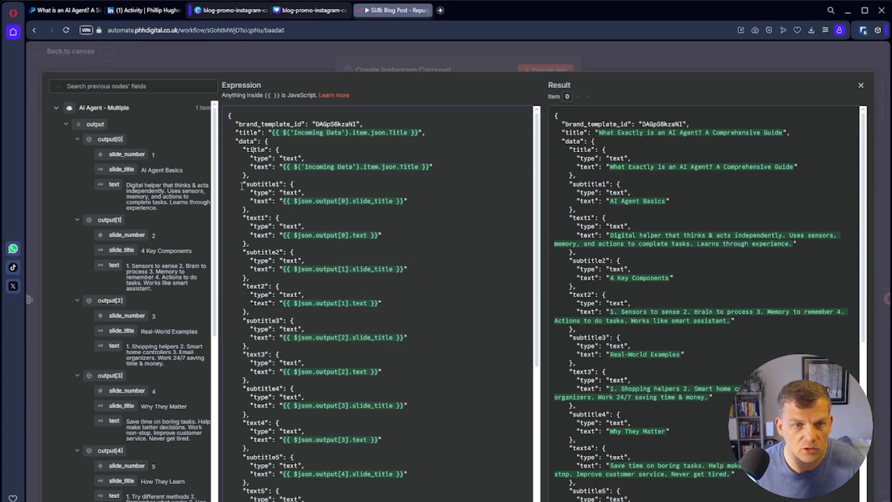
Examine the subtitle1 and text1 entries in the JSON body, along with the numbered subtitle and text pairs below them.
left_click_drag(238, 182, 345, 212)
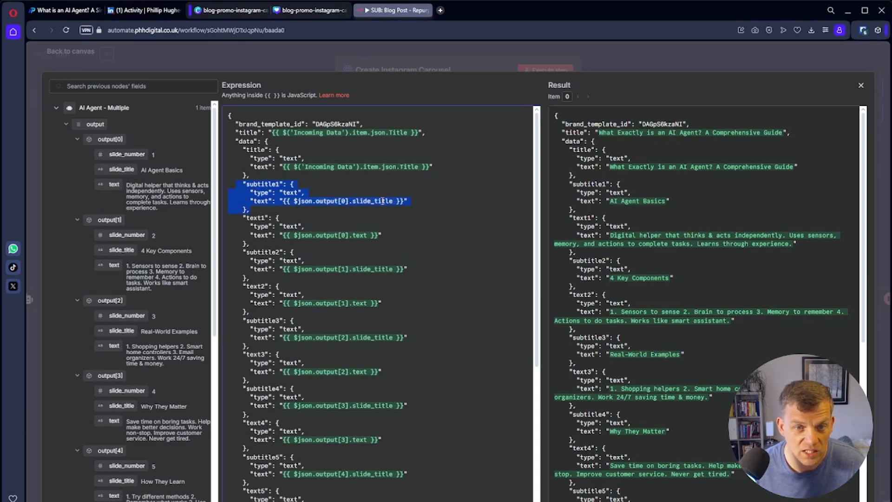
left_click(257, 219)
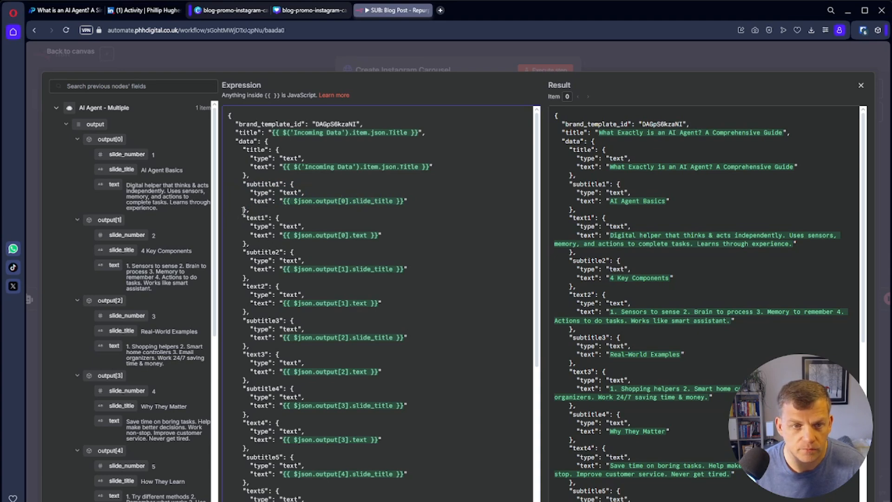
left_click_drag(240, 219, 308, 245)
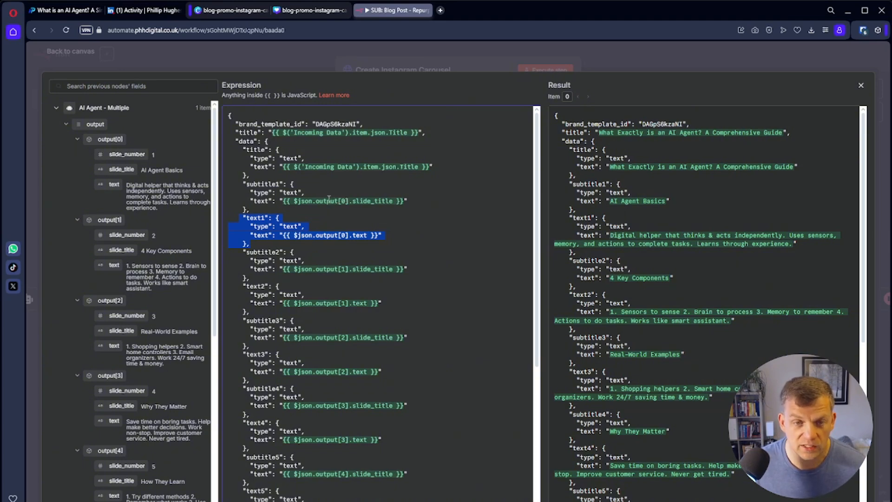
left_click(382, 201)
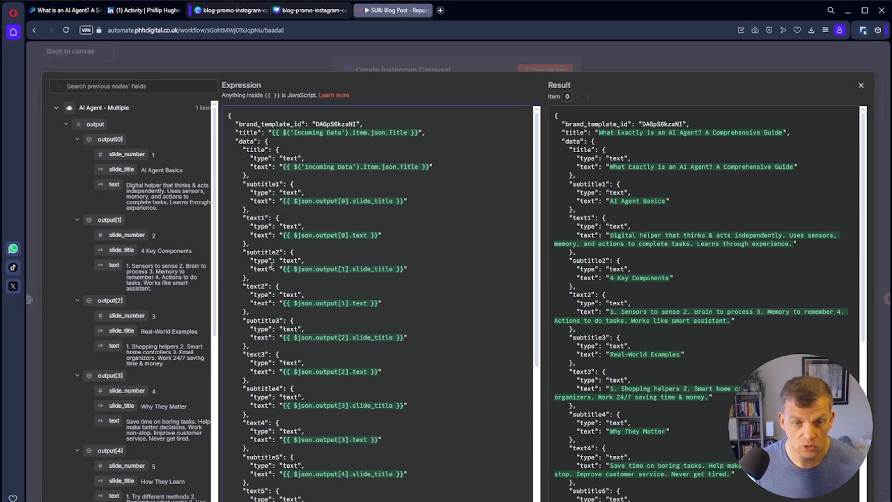
scroll(338, 299, "down", 5)
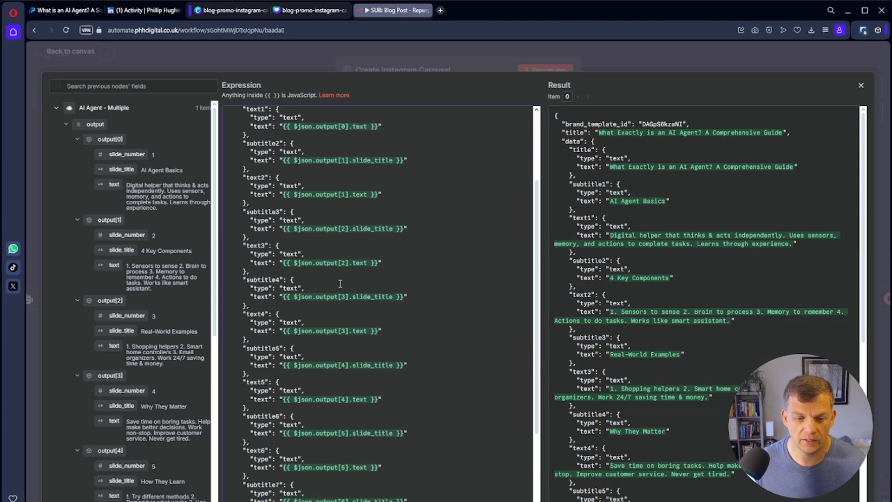
scroll(324, 160, "up", 5)
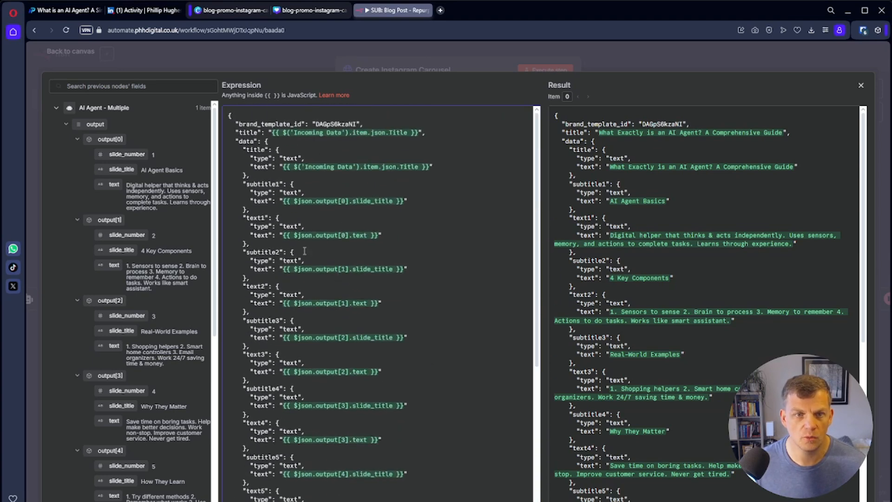
Switch to the Canva template and enter url as the name of a new data field for the website address on page 2.
key("ctrl+shift+Tab")
scroll(374, 233, "down", 6)
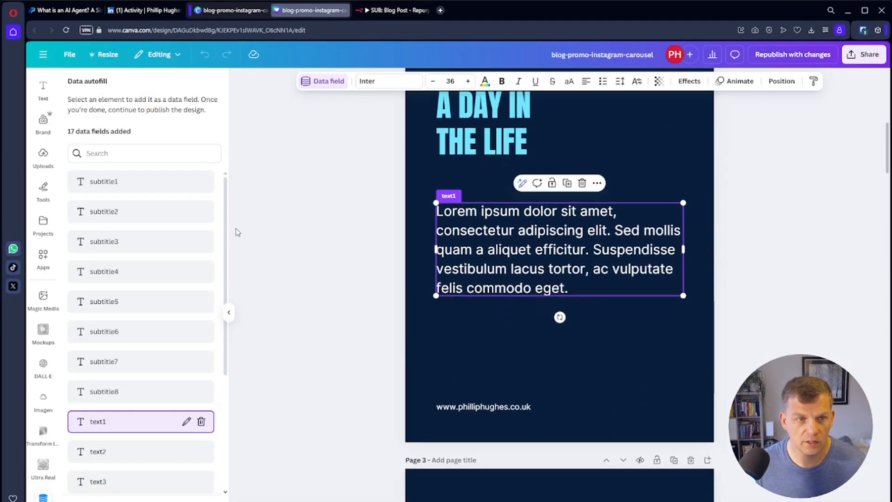
scroll(142, 254, "down", 4)
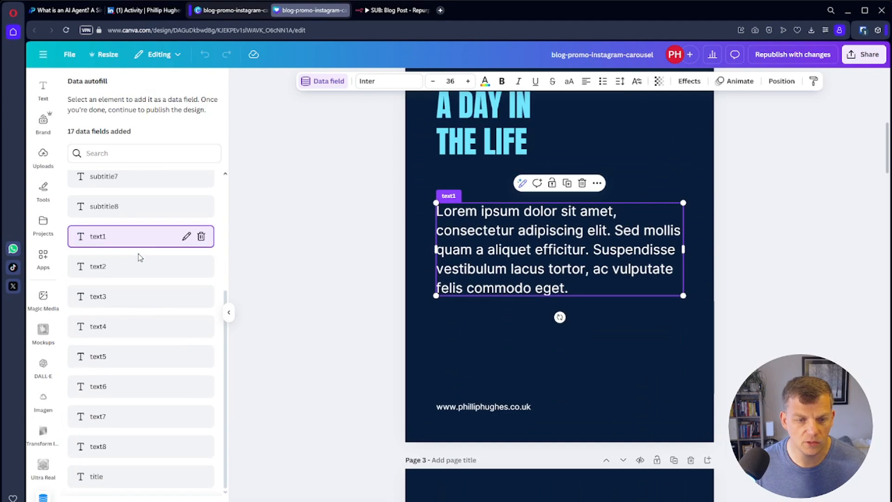
left_click(472, 408)
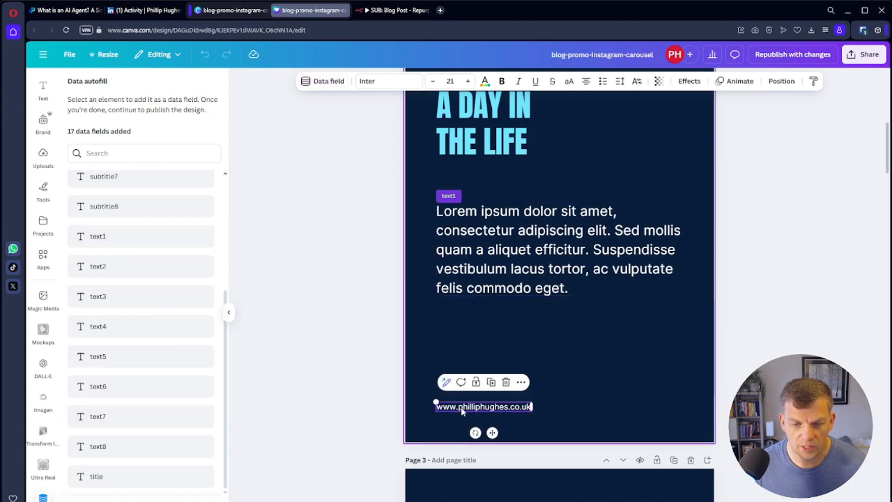
left_click(324, 84)
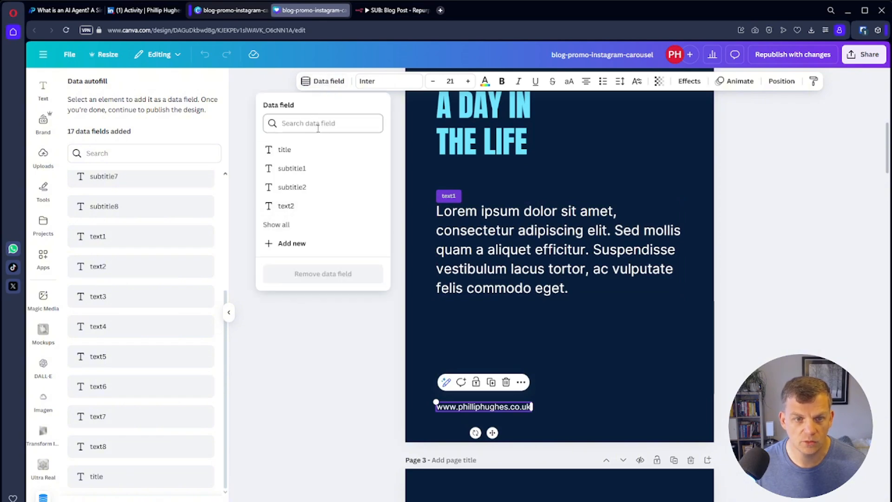
left_click(286, 245)
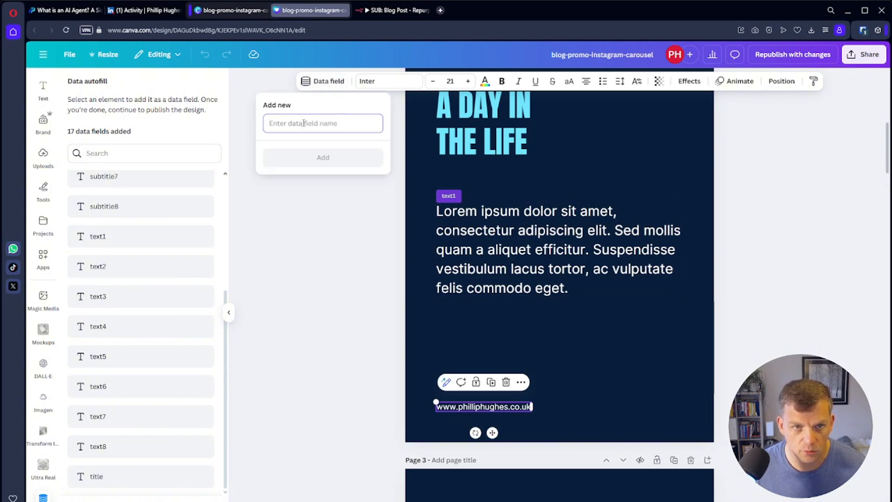
type("url")
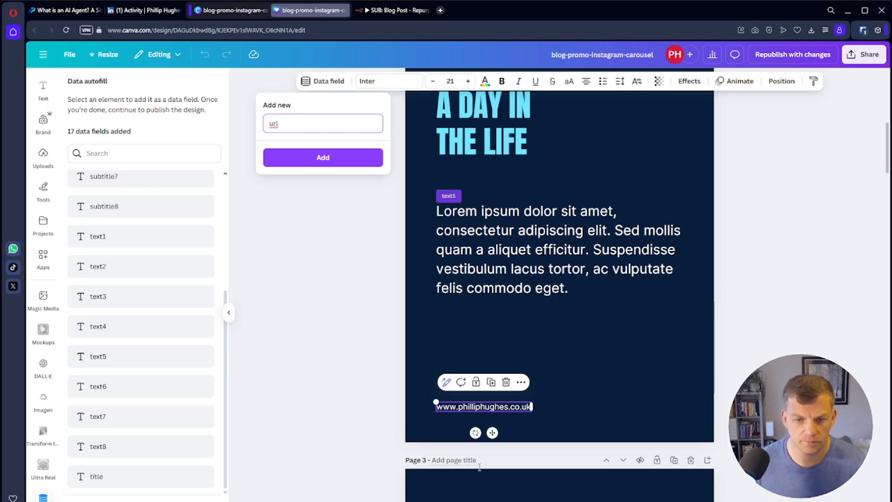
scroll(110, 372, "up", 4)
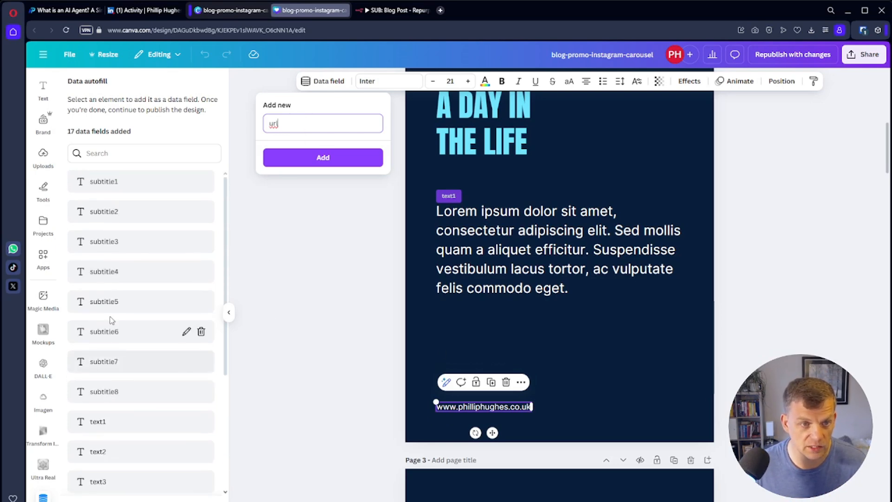
scroll(113, 244, "down", 4)
scroll(135, 471, "up", 4)
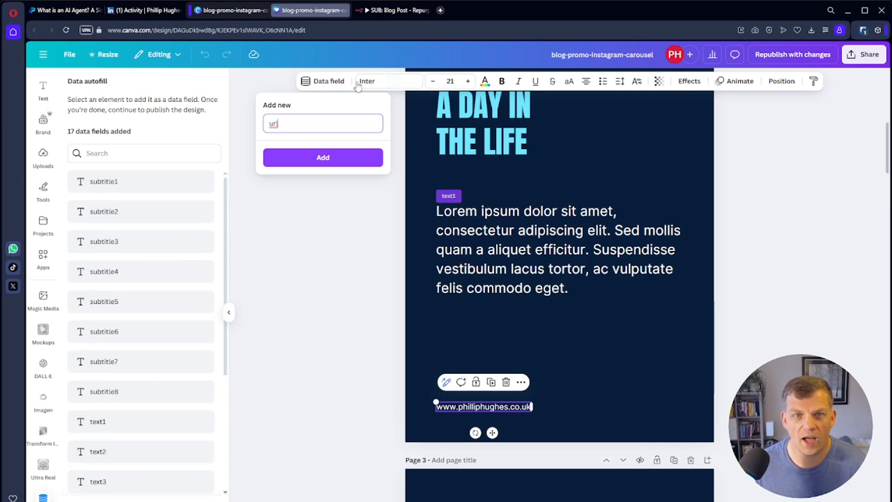
Switch back to n8n and review the template ID, title and data entries in the resolved Create Instagram Carousel JSON body, returning to the canvas.
left_click(396, 14)
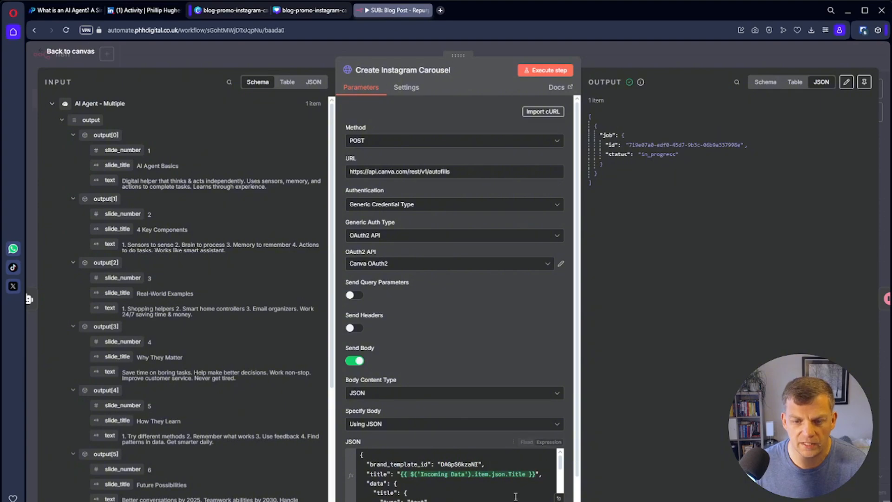
left_click(560, 497)
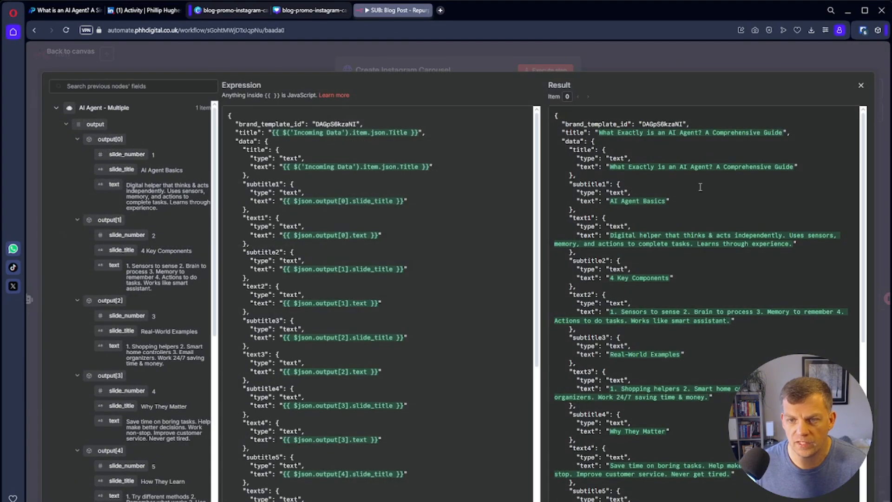
scroll(700, 187, "down", 6)
scroll(657, 176, "up", 6)
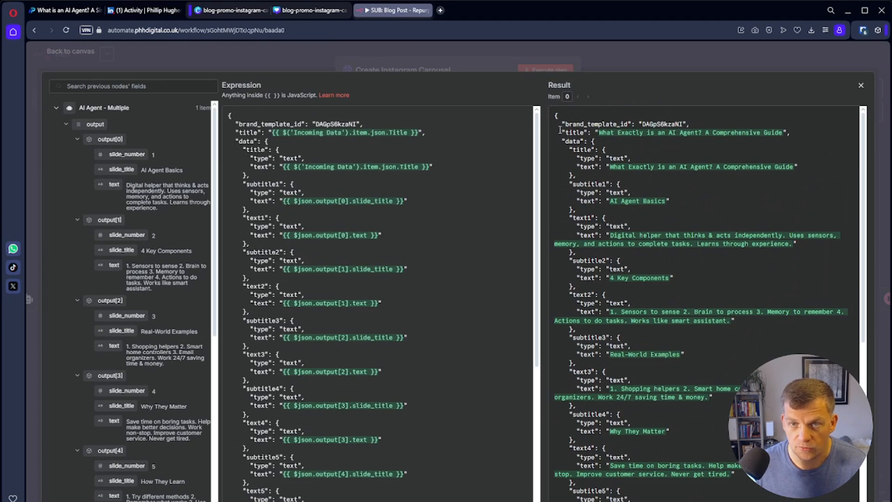
left_click_drag(573, 124, 692, 124)
left_click_drag(567, 132, 792, 135)
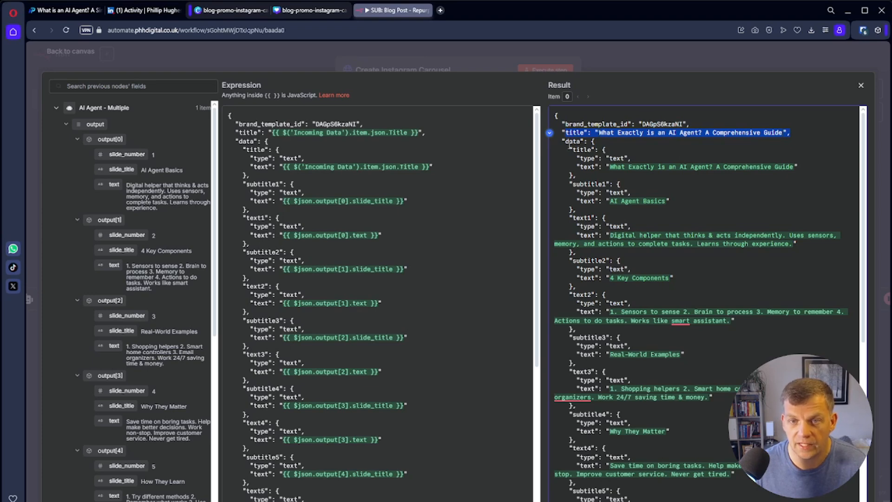
left_click_drag(565, 142, 612, 286)
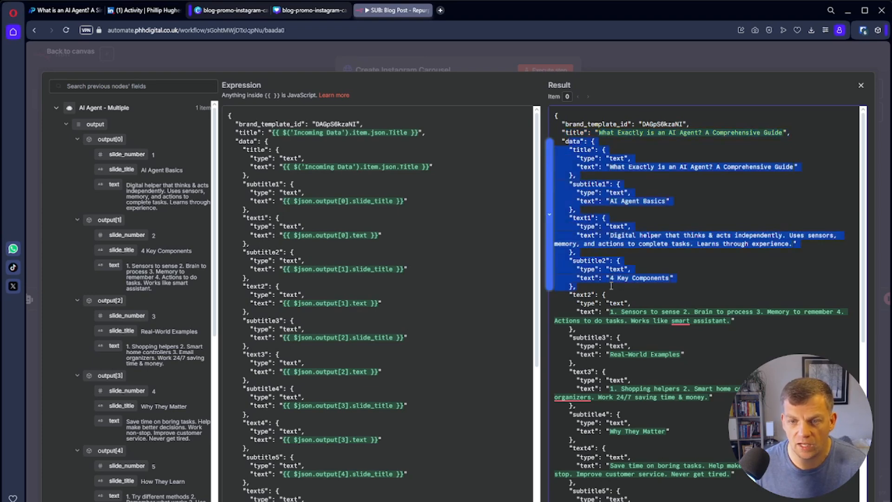
scroll(612, 286, "down", 6)
scroll(613, 297, "up", 6)
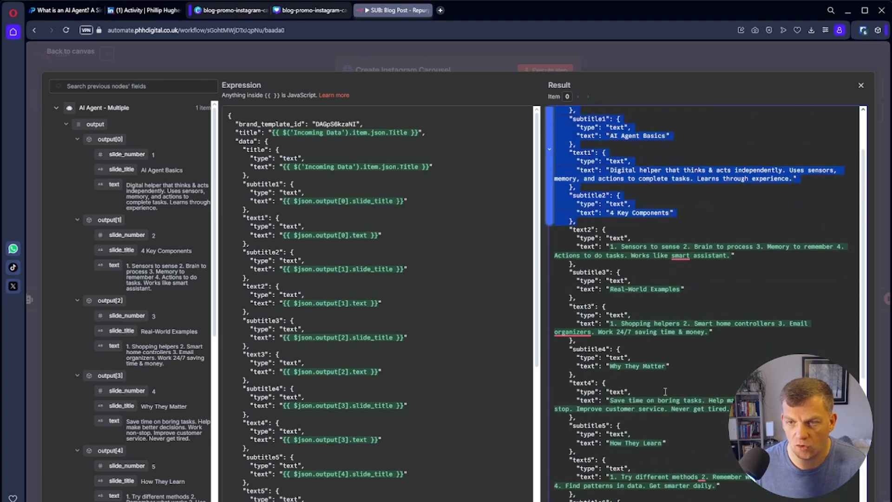
scroll(658, 336, "down", 6)
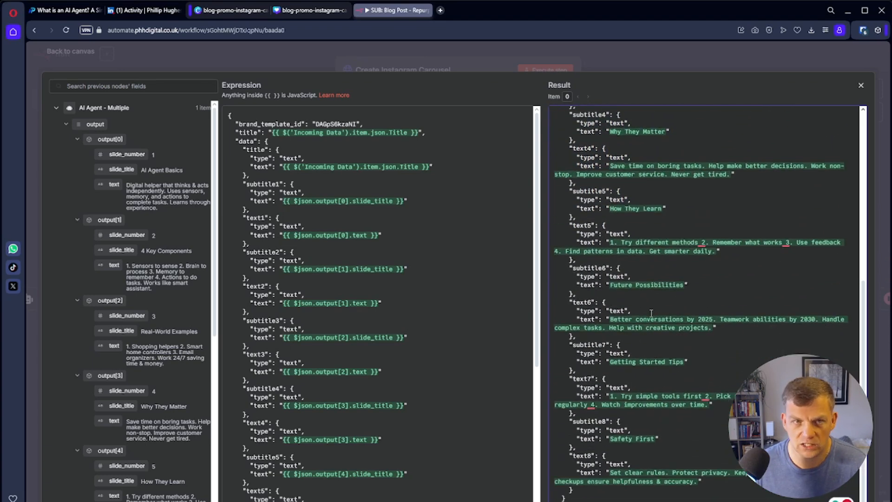
left_click(861, 86)
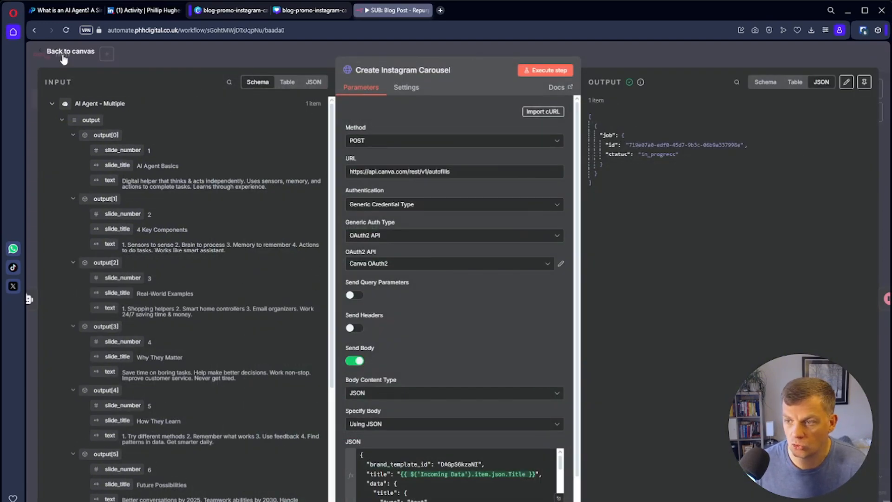
left_click(64, 56)
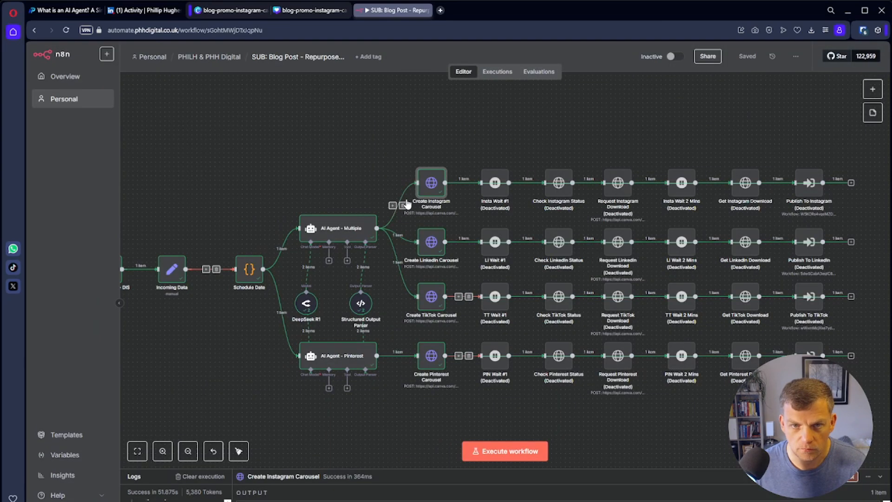
Check the JSON bodies of the Create LinkedIn Carousel and Create Pinterest Carousel nodes.
double_click(435, 251)
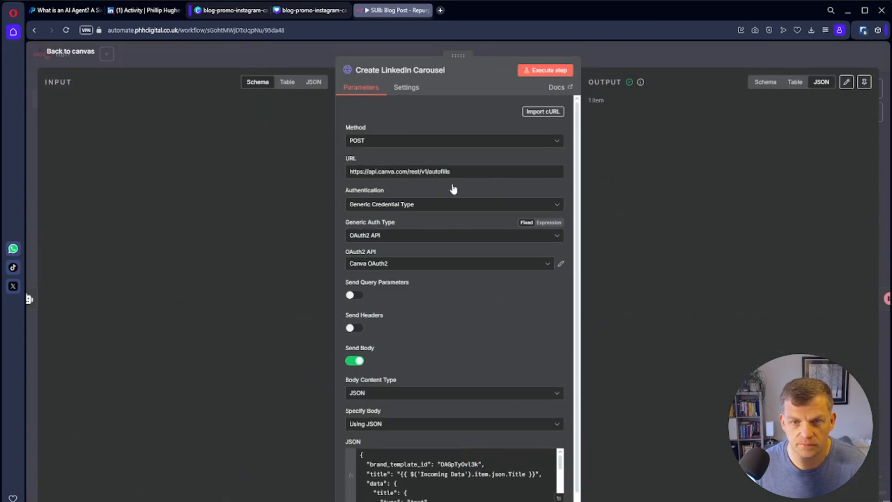
scroll(417, 343, "down", 1)
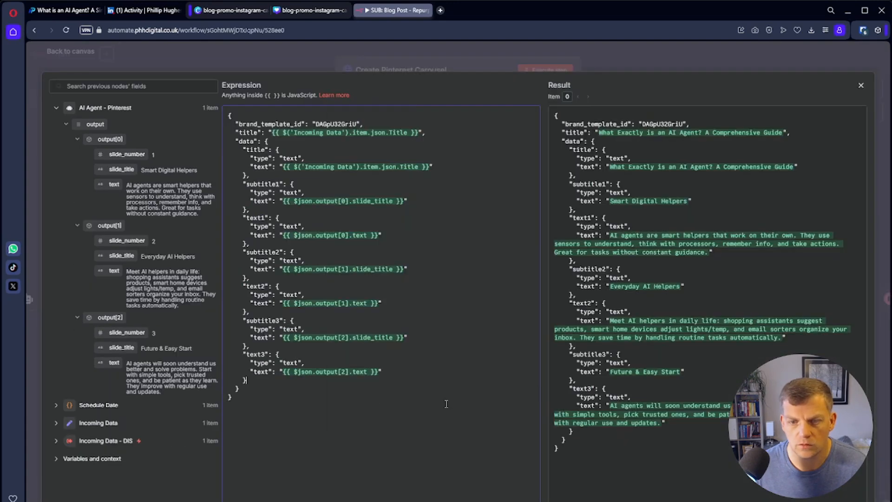
left_click(861, 86)
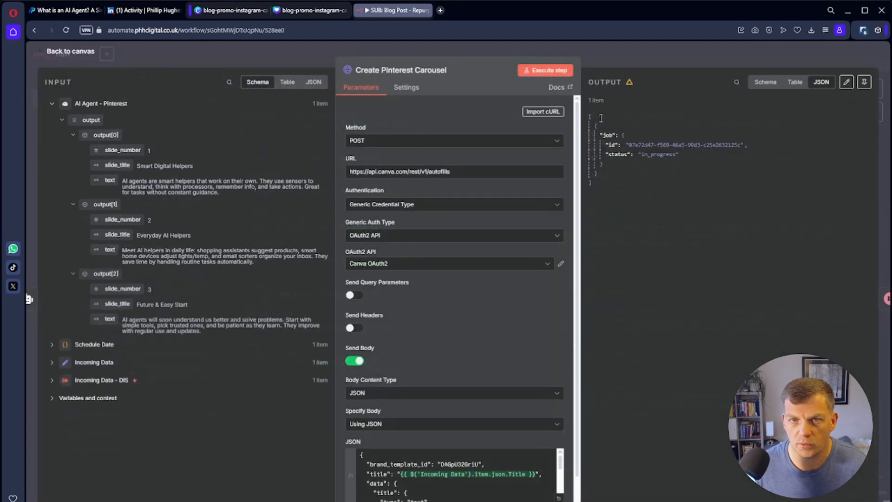
left_click(51, 55)
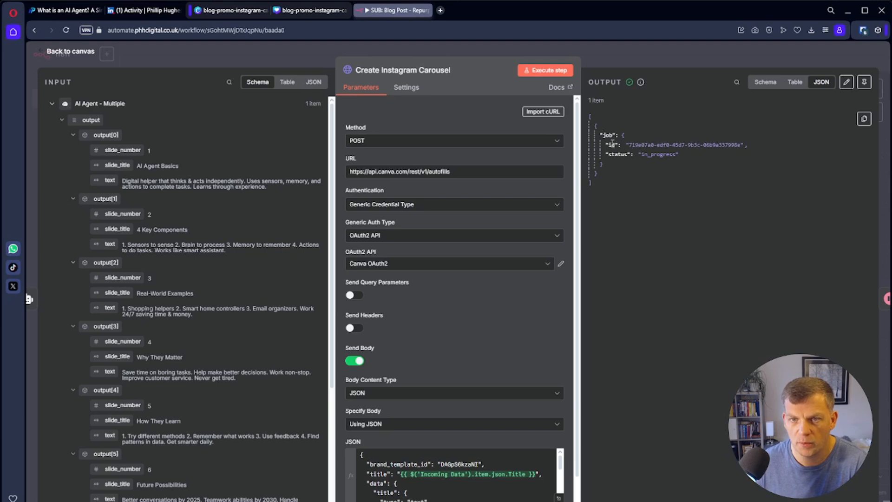
Examine the job id and status in the Create Instagram Carousel output, and how the wait and Check Instagram Status nodes follow it.
left_click_drag(604, 145, 703, 154)
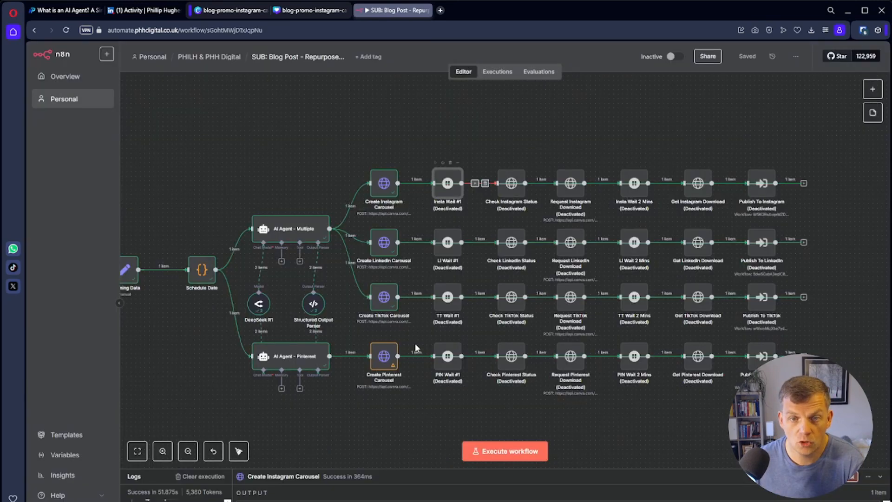
double_click(448, 182)
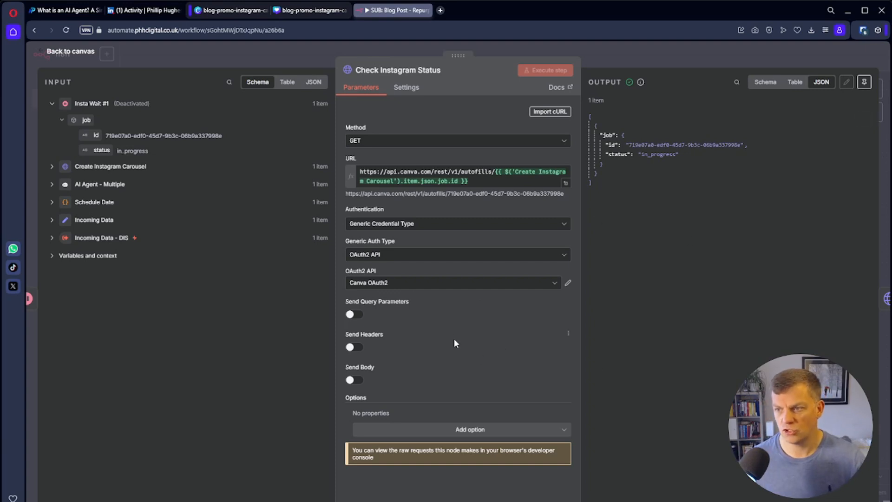
left_click(67, 59)
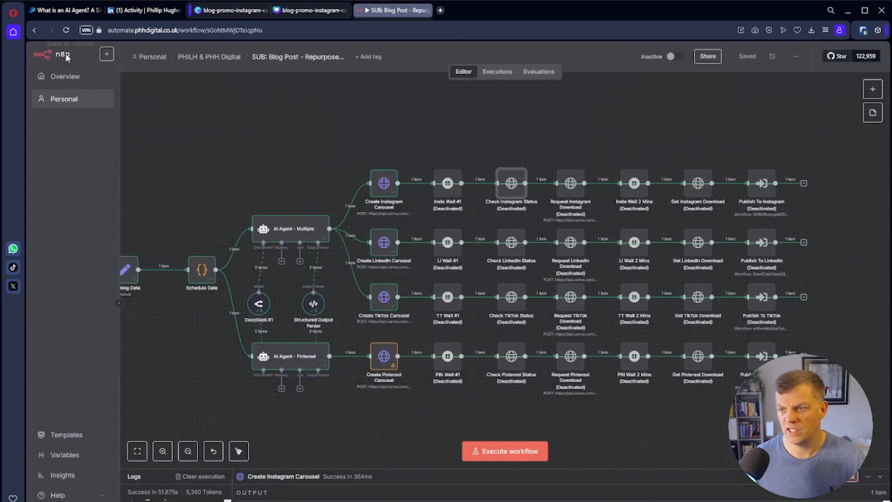
double_click(514, 191)
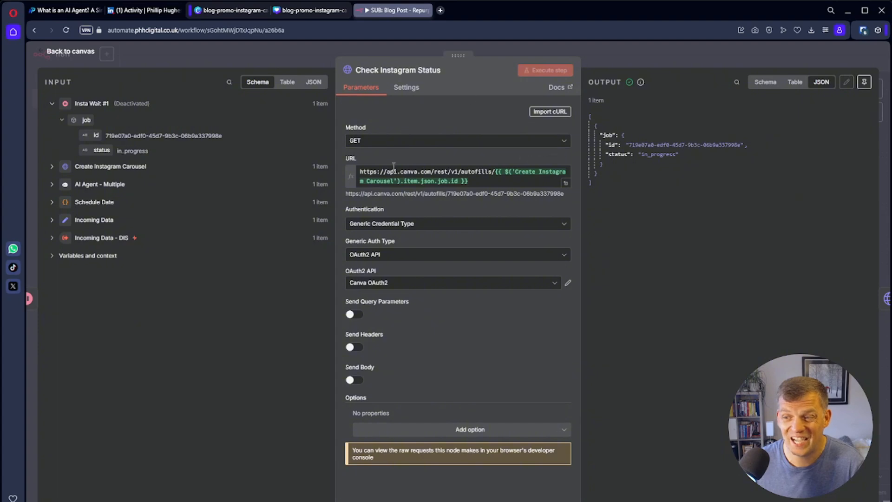
Switch to the Canva home page, open the generated "What Exactly is an AI Agent? A Comprehensive Guide" carousel and check its web address and cover page.
left_click(230, 10)
left_click(44, 122)
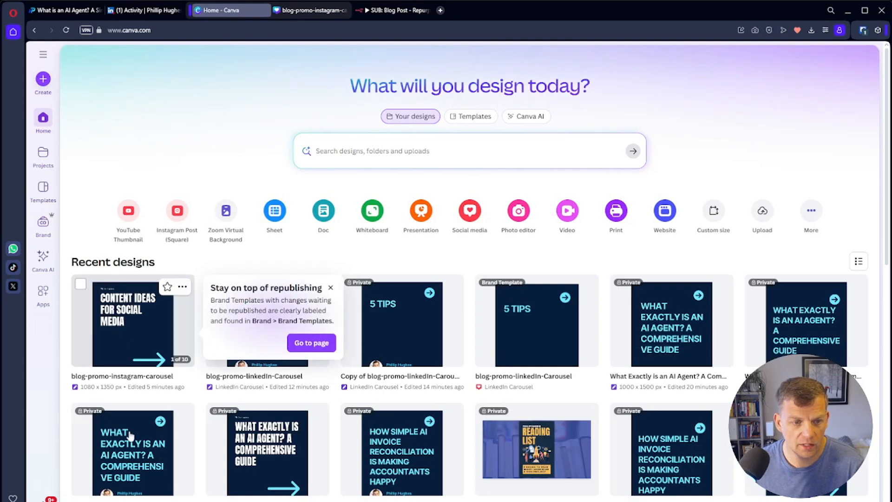
left_click(124, 485)
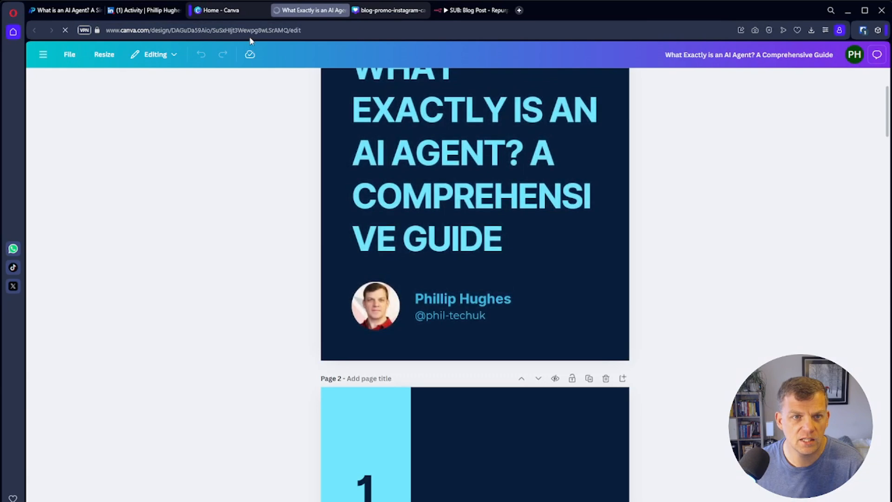
left_click(246, 35)
left_click(246, 35)
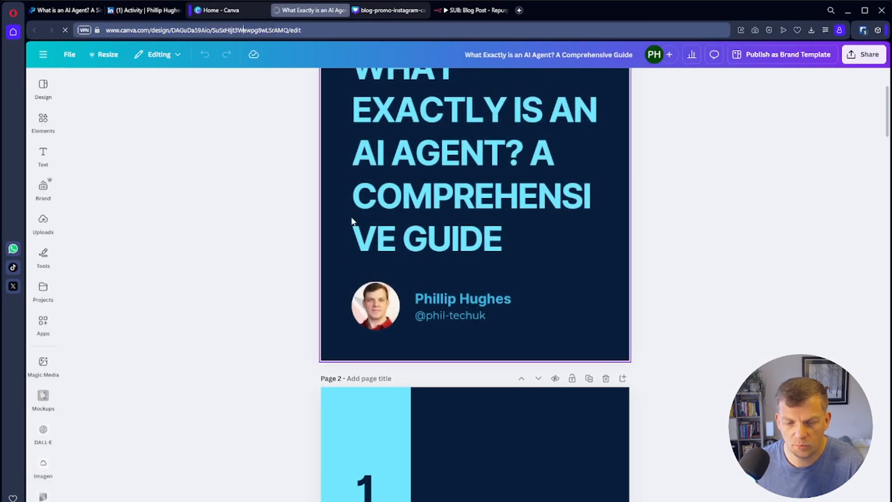
scroll(437, 200, "up", 3)
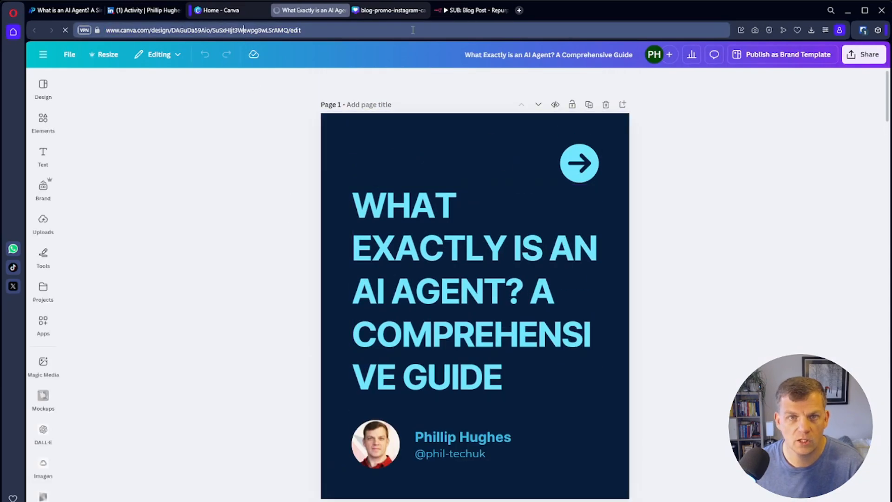
Switch back to n8n and review the design_id expression and jpg format settings in the Request Instagram Download JSON body.
left_click(457, 11)
key("Escape")
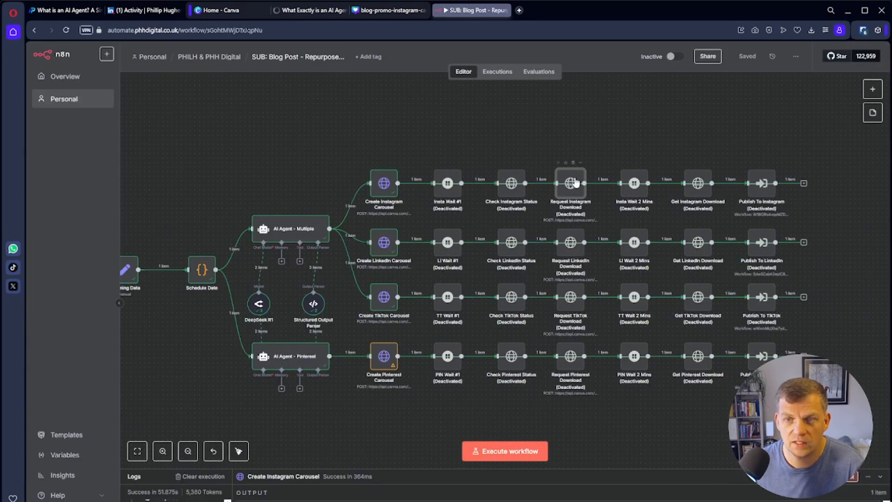
double_click(575, 183)
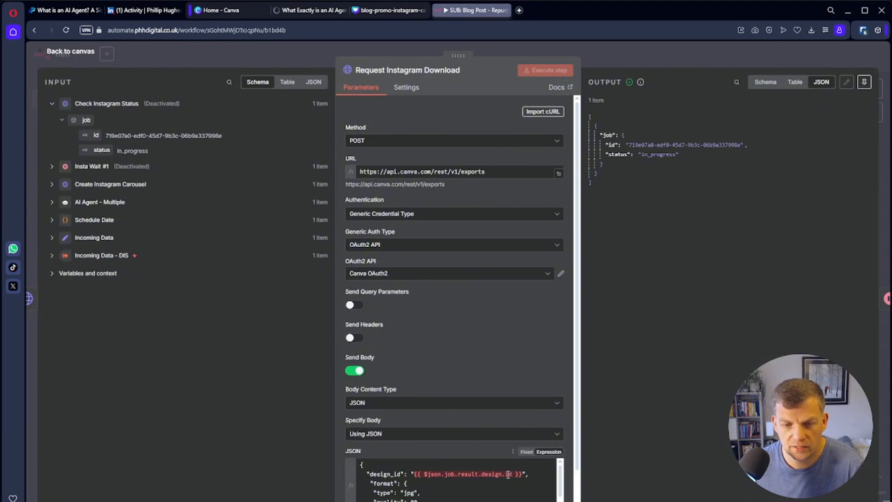
left_click_drag(510, 474, 438, 474)
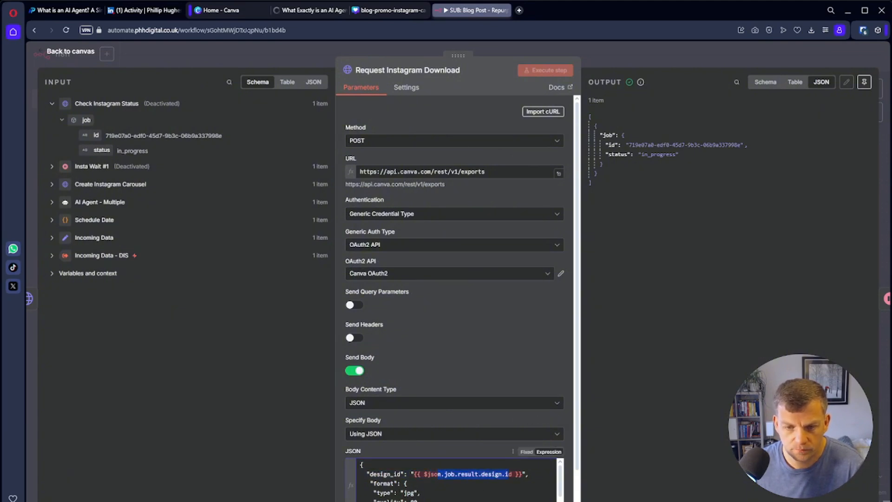
left_click(559, 500)
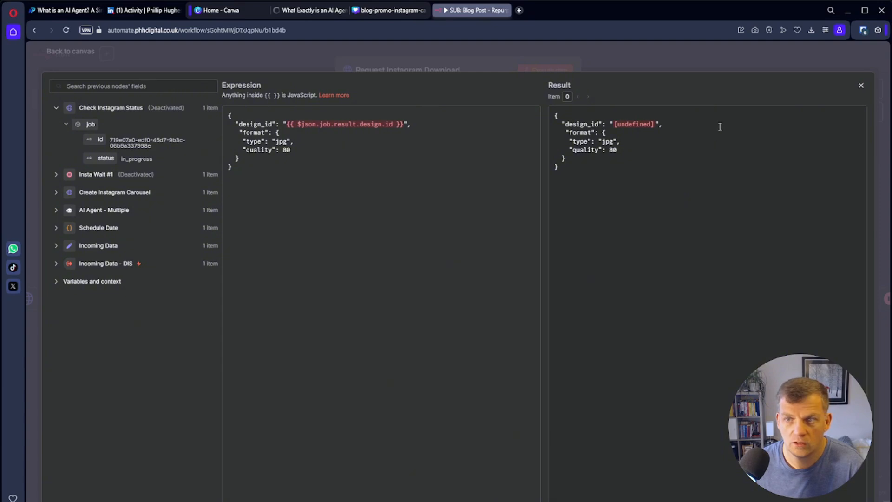
left_click(860, 86)
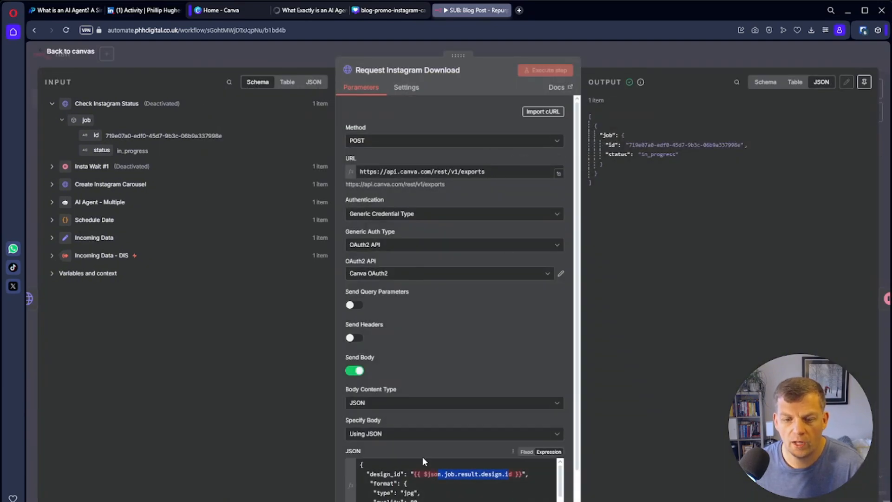
scroll(465, 499, "down", 1)
scroll(465, 499, "up", 1)
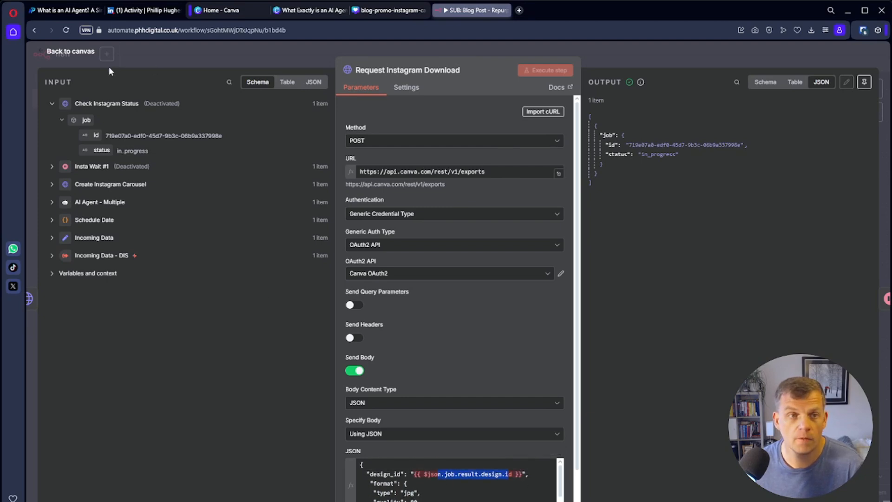
left_click(84, 58)
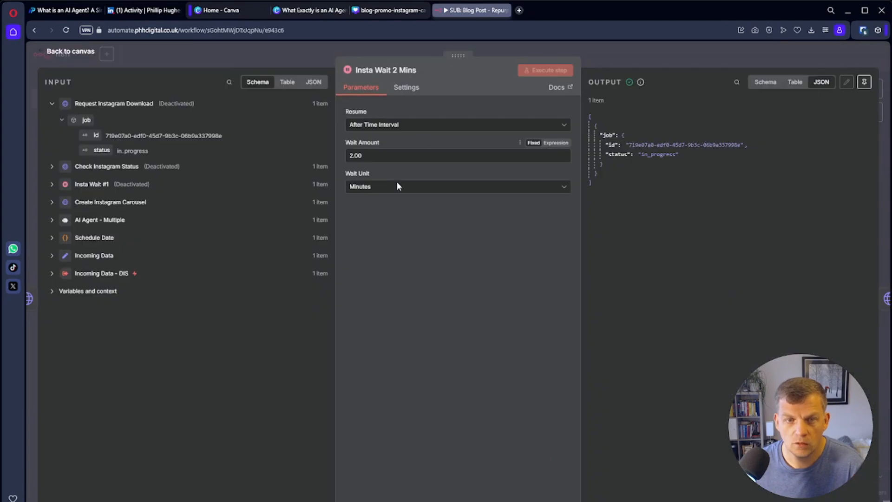
Check the Insta Wait 2 Mins interval and the export URL in the Get Instagram Download node, returning to the canvas.
left_click(59, 52)
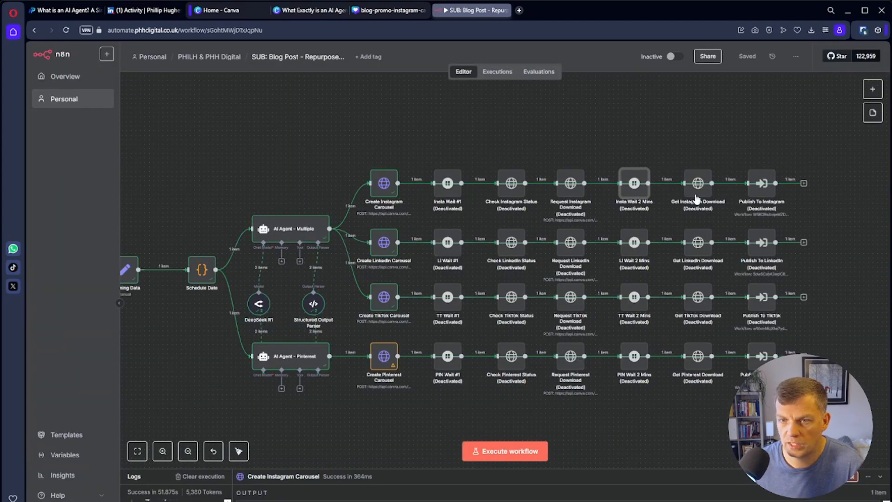
double_click(698, 183)
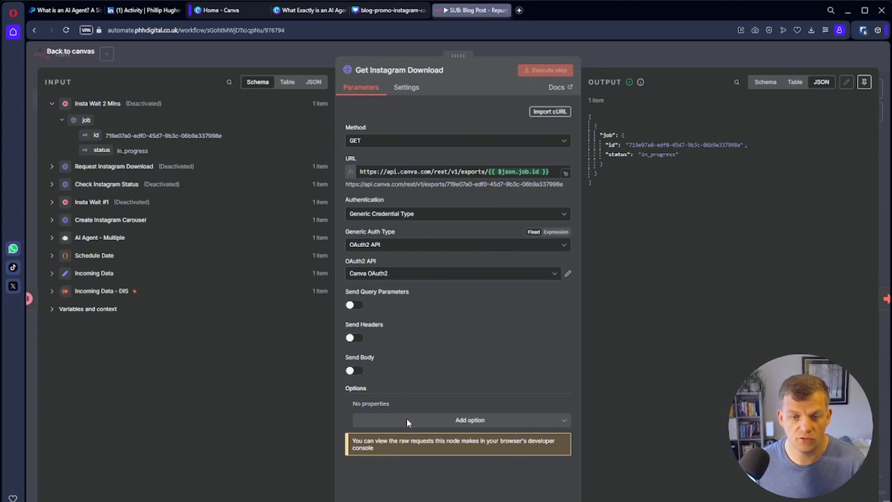
left_click(61, 54)
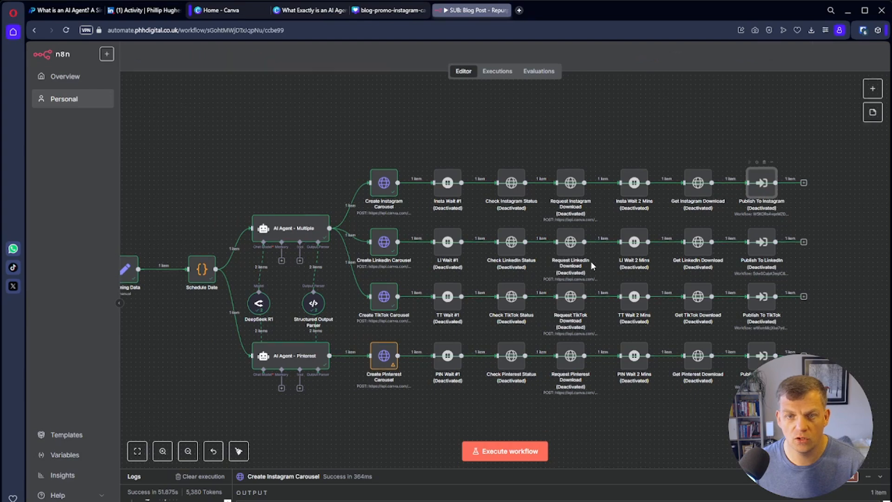
Examine the Post, ScheduledTime and urls expressions that the Publish To Instagram node passes to its sub-workflow, returning to the canvas.
double_click(762, 186)
double_click(514, 206)
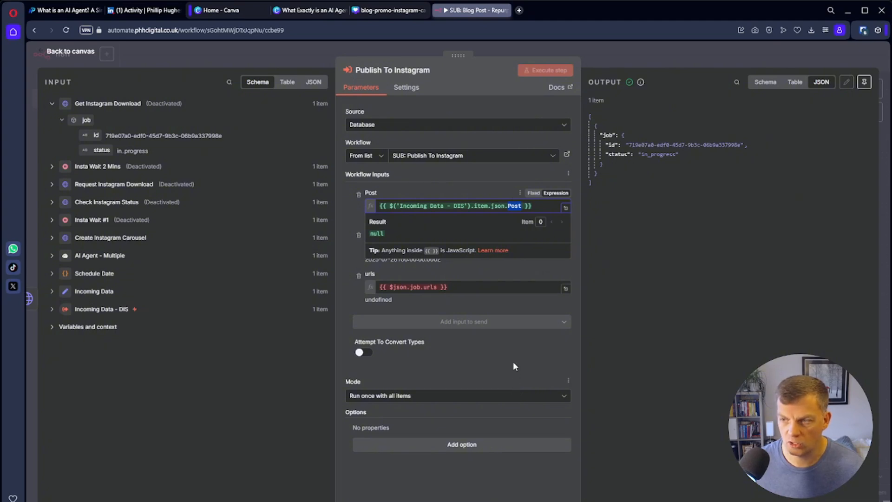
left_click(470, 285)
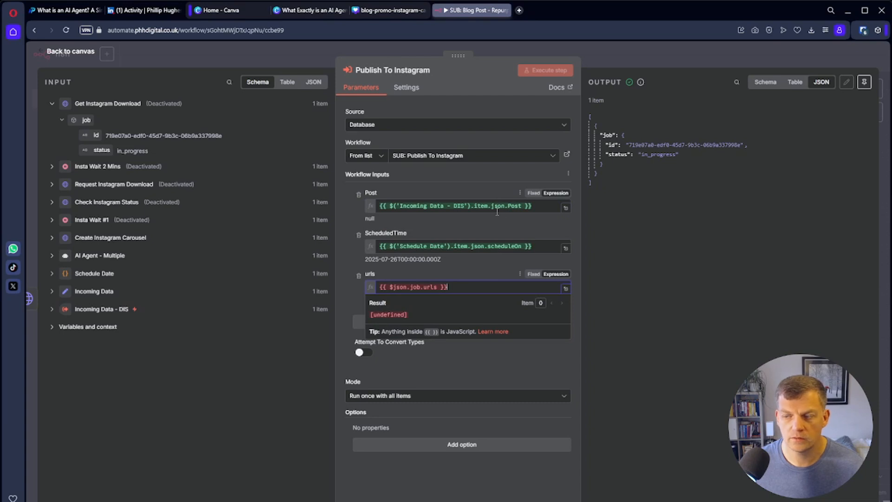
left_click(541, 247)
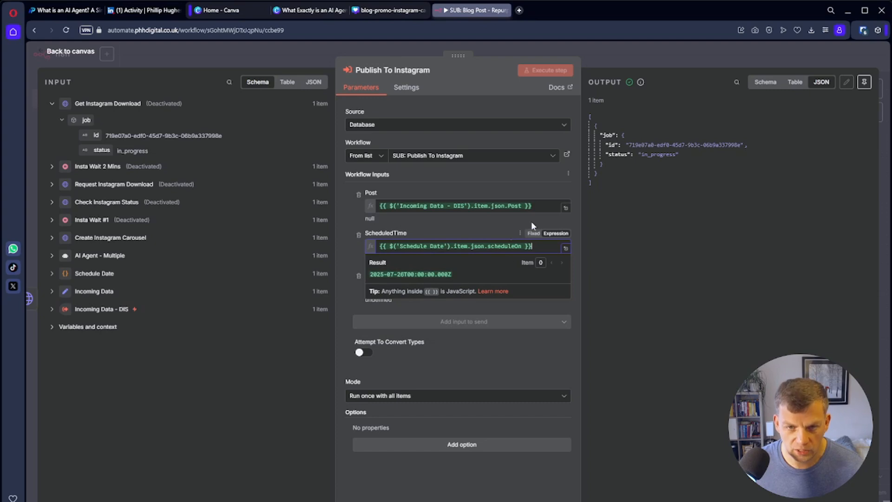
left_click(56, 55)
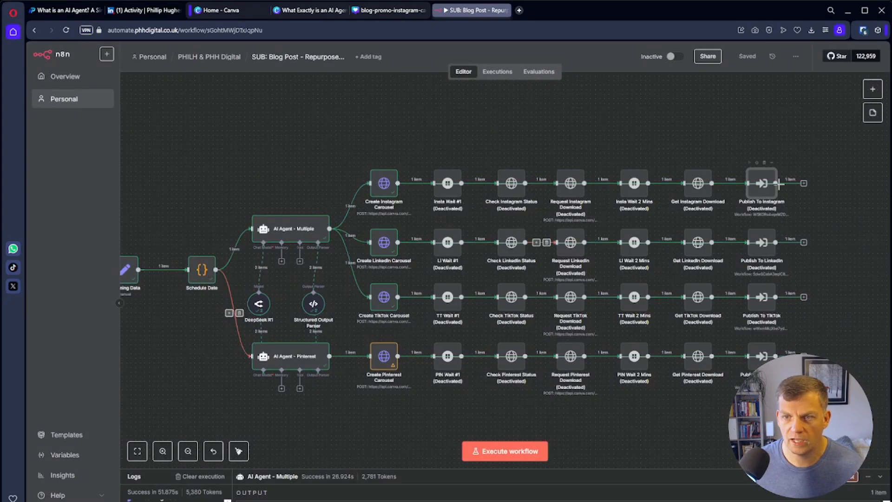
double_click(762, 183)
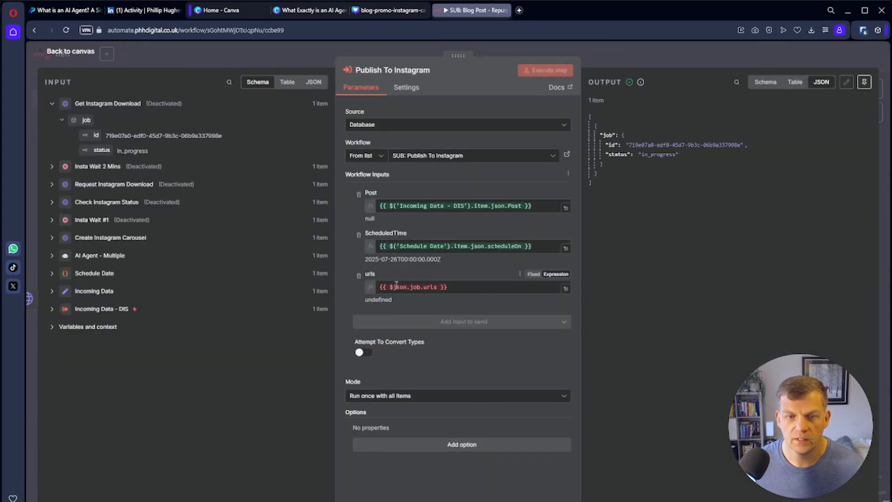
left_click(465, 287)
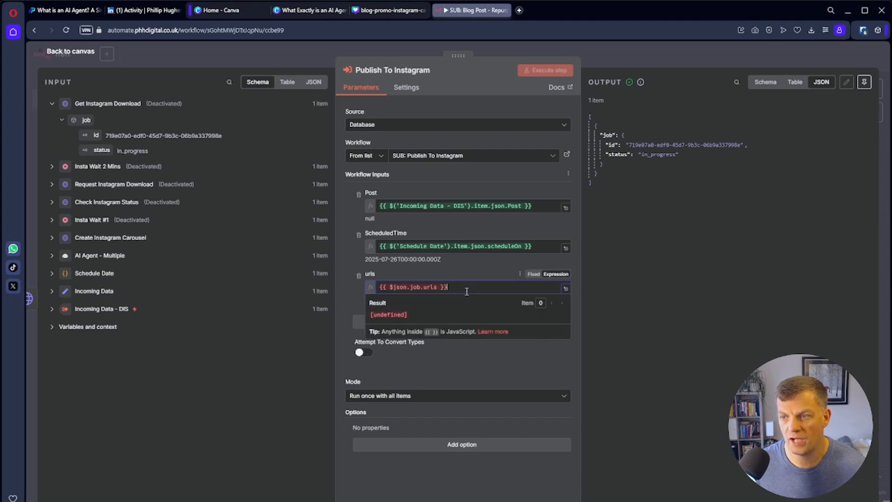
left_click(60, 54)
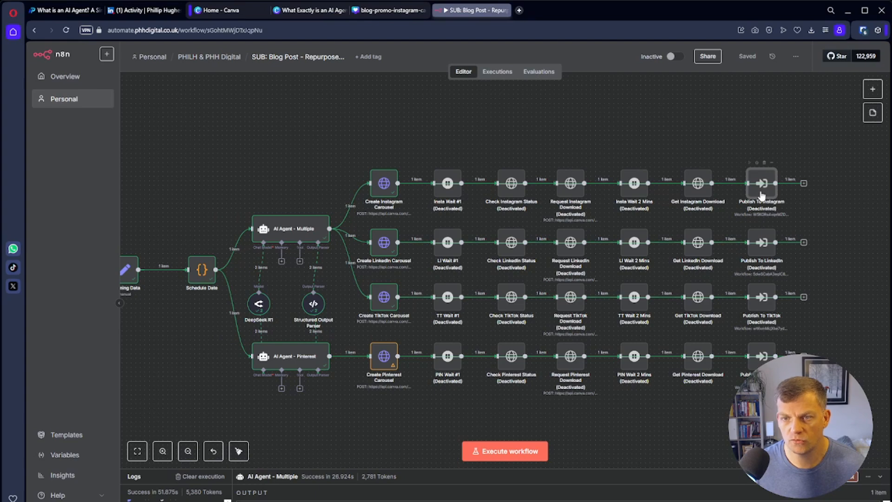
double_click(761, 193)
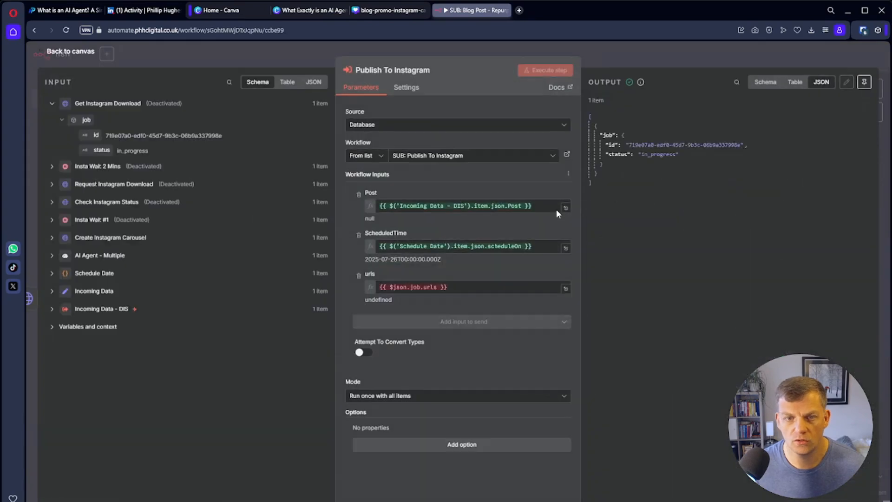
left_click(52, 54)
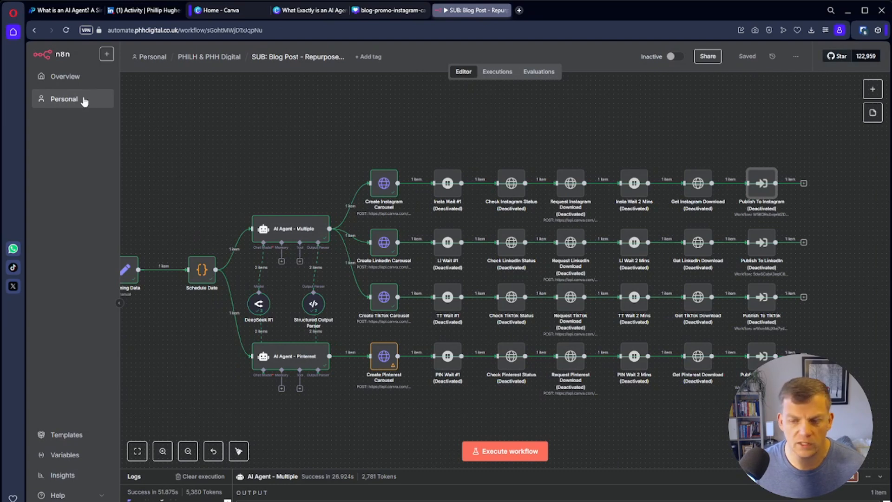
Open the SUB: Publish To Instagram workflow from the publishing folder among the personal workflows.
left_click(84, 101)
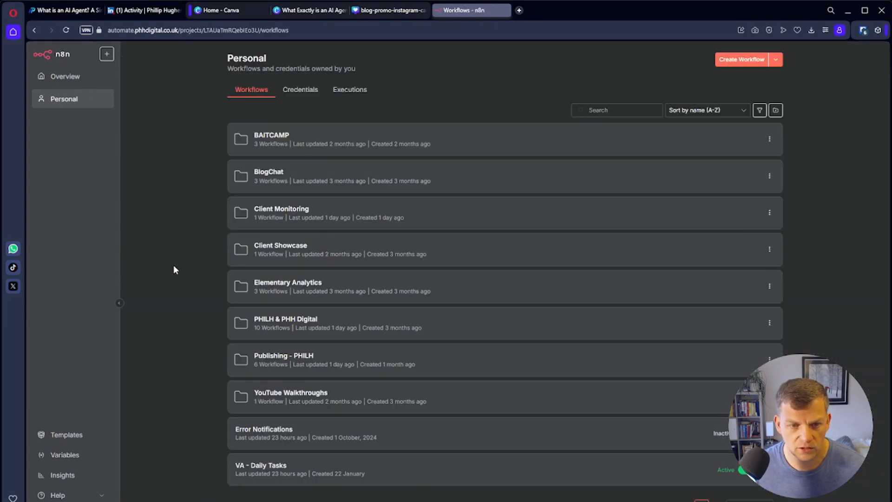
left_click(325, 361)
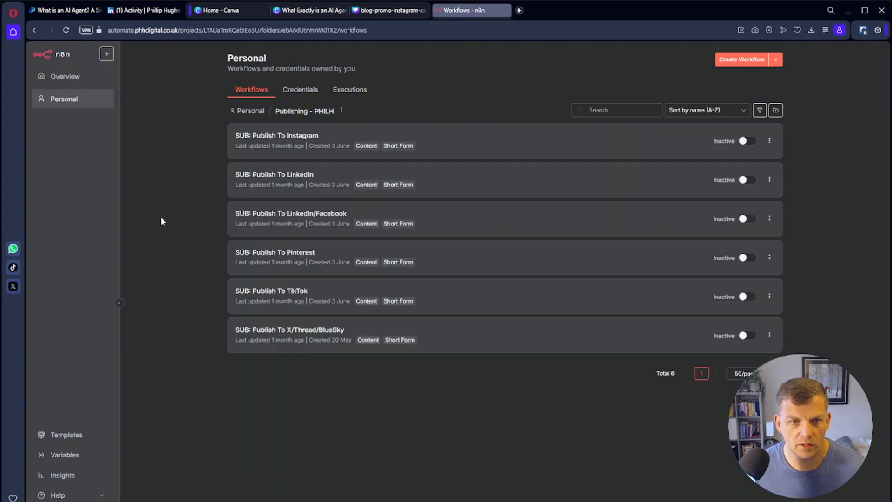
left_click(392, 300)
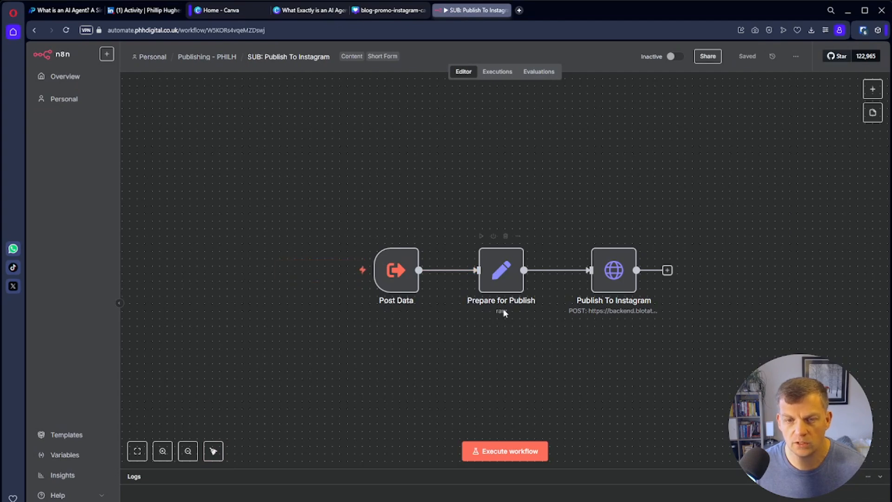
Review the text, mediaUrls, accountId and scheduledTime entries in the Publish To Instagram node's JSON body.
left_click(614, 278)
key("Return")
scroll(511, 372, "down", 3)
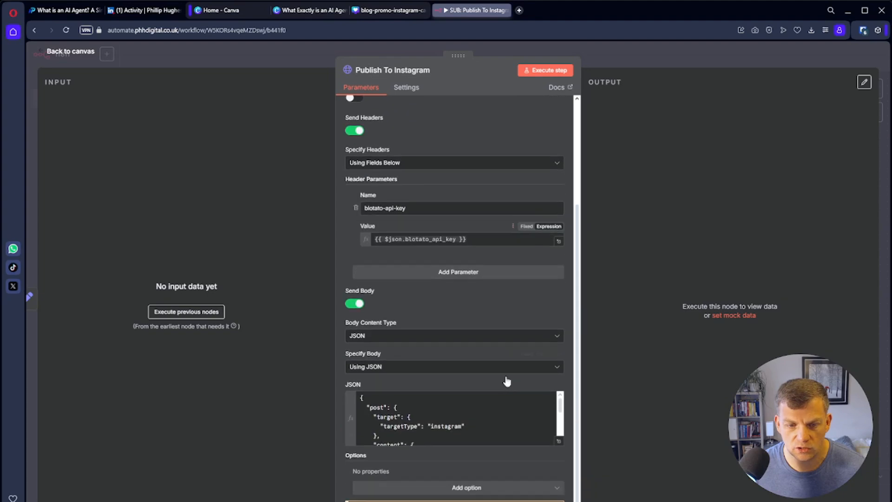
left_click(559, 441)
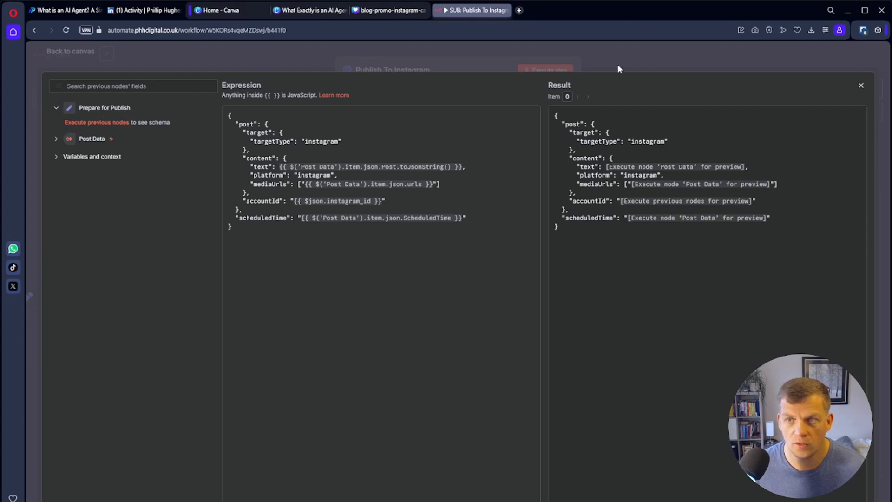
left_click(861, 87)
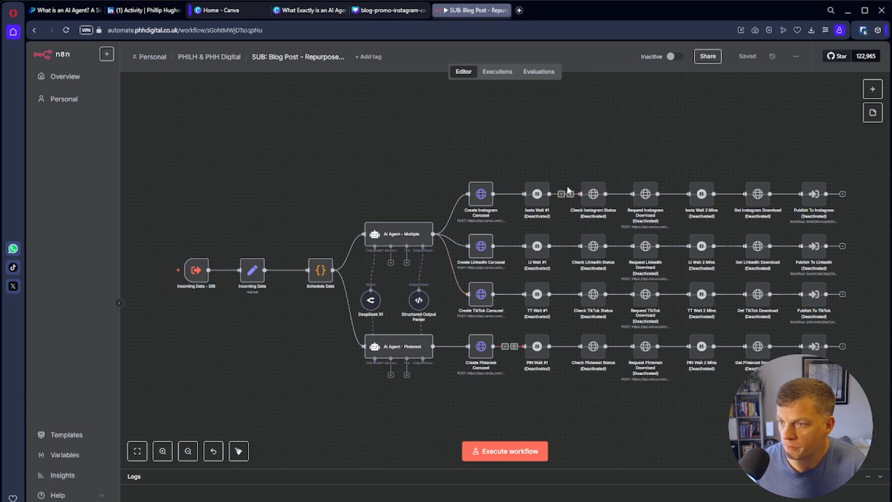
Set the estimated time saved for SUB: Blog Post - Repurpose To Carousel to 300 minutes per production execution and save the workflow settings.
left_click(796, 56)
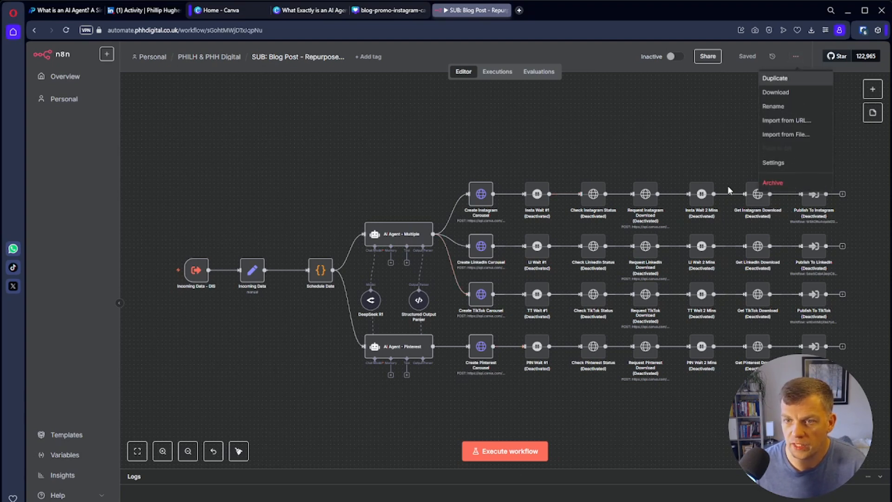
left_click(773, 163)
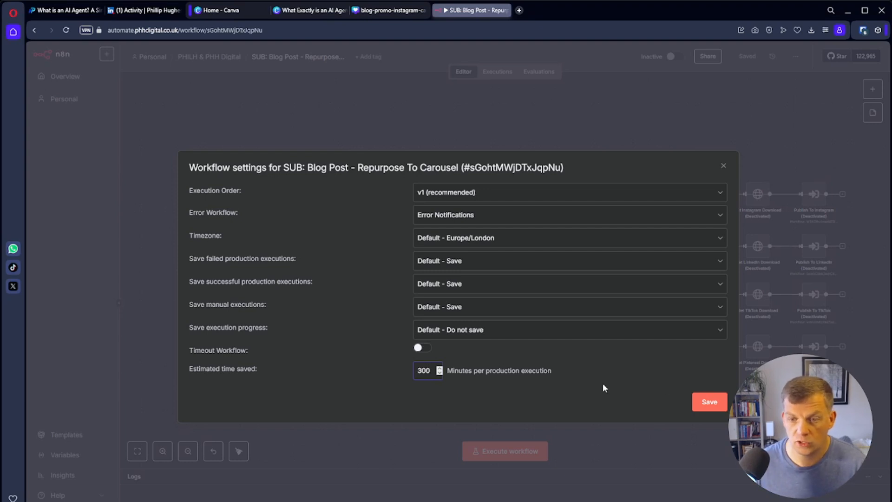
left_click(702, 405)
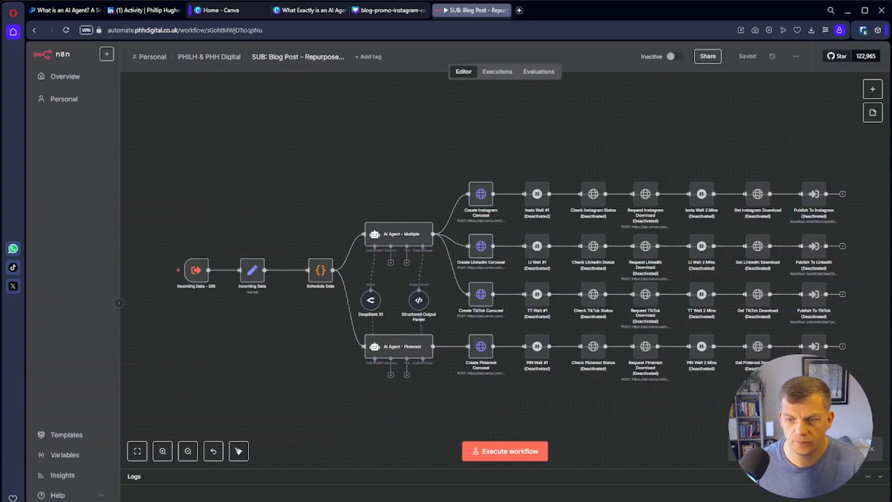
Look over the time saved and execution statistics on the Overview page and the list of workflows below them.
left_click(65, 76)
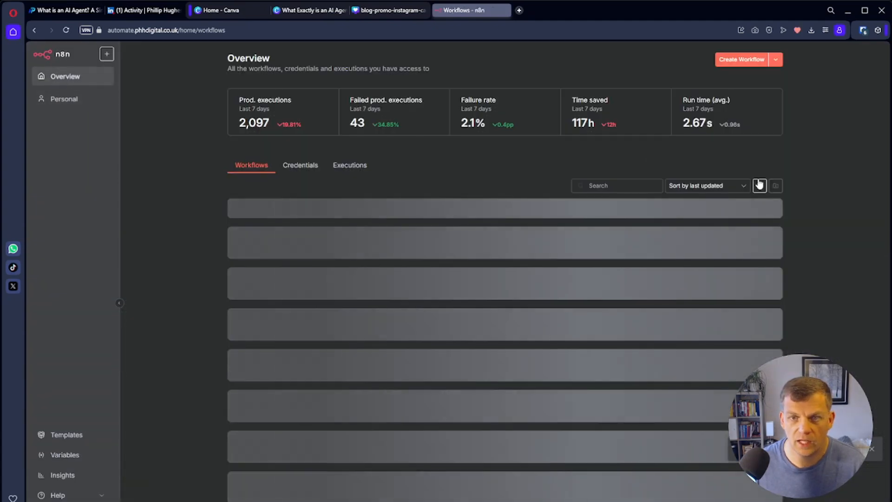
mouse_move(594, 117)
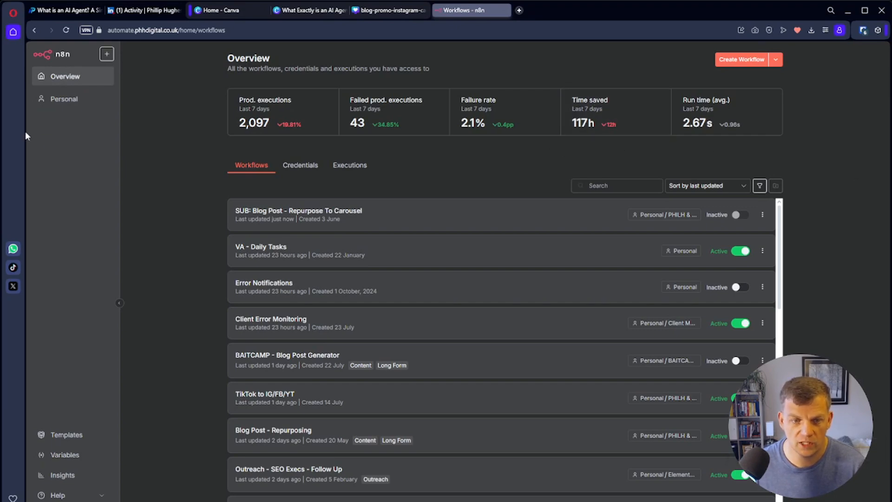
scroll(367, 346, "down", 15)
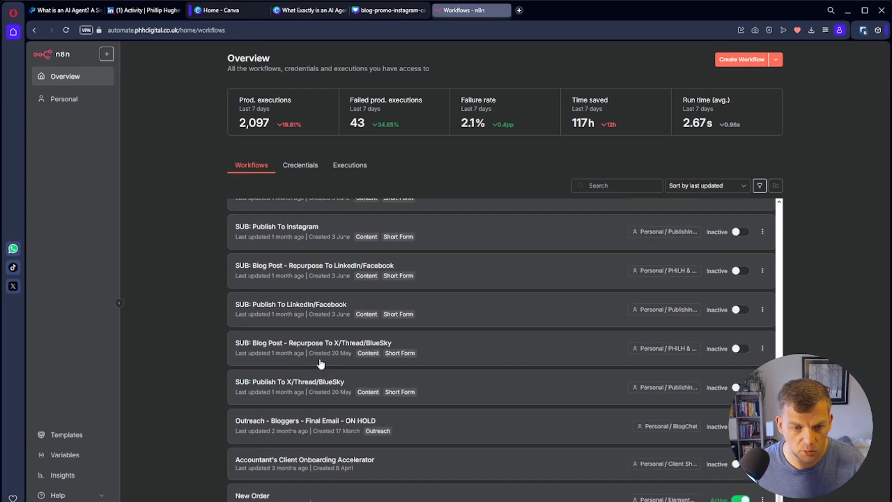
scroll(474, 409, "up", 10)
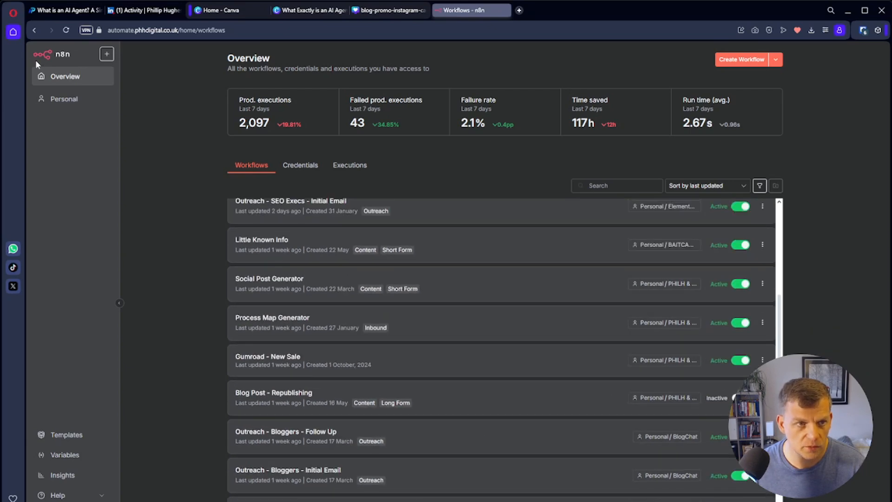
Open the Blog Post - Repurposing workflow from its folder and check the estimated time saved in its settings.
left_click(61, 108)
left_click(298, 313)
left_click(395, 214)
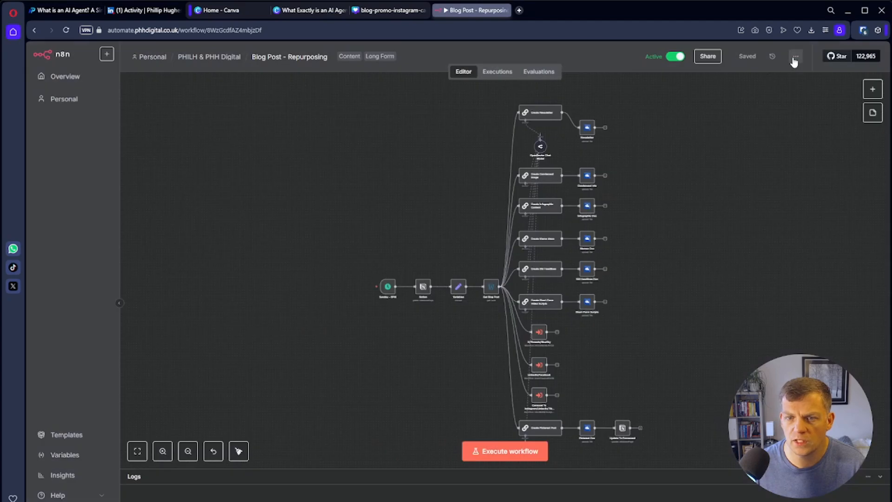
left_click(796, 56)
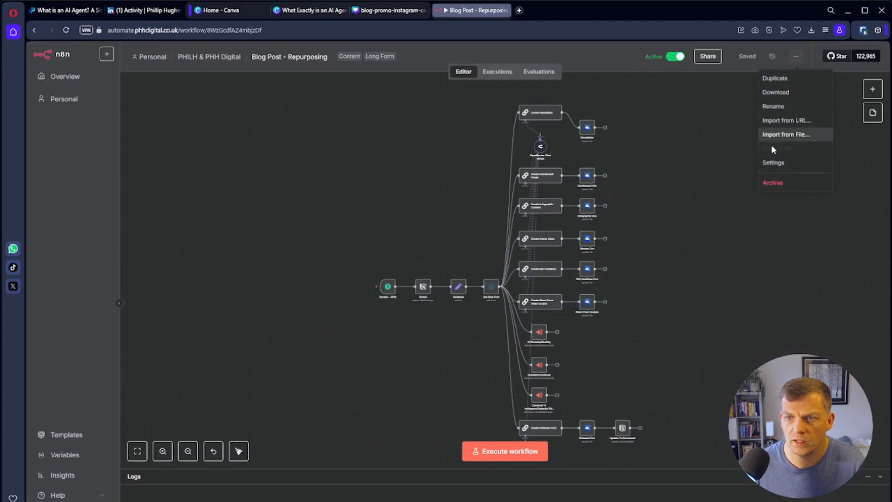
left_click(783, 163)
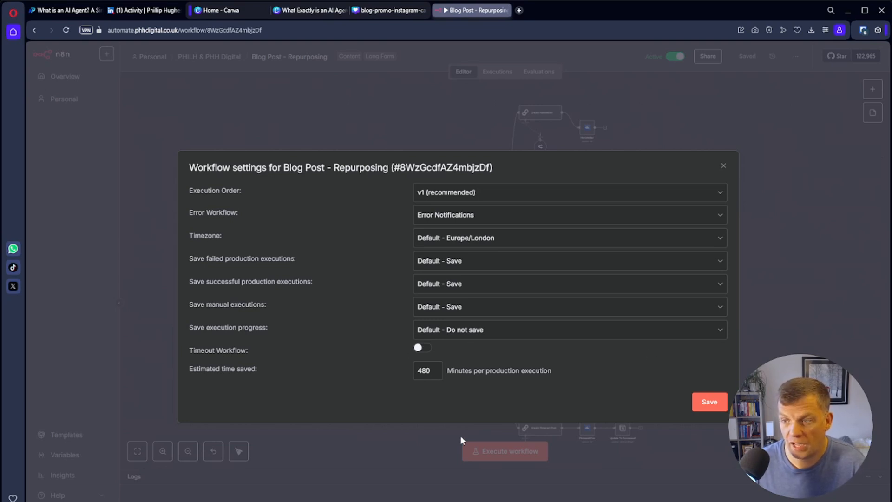
Close the workflow settings and open the SUB: Blog Post - Repurpose To Carousel workflow from the PHILH & PHH Digital folder.
left_click(724, 167)
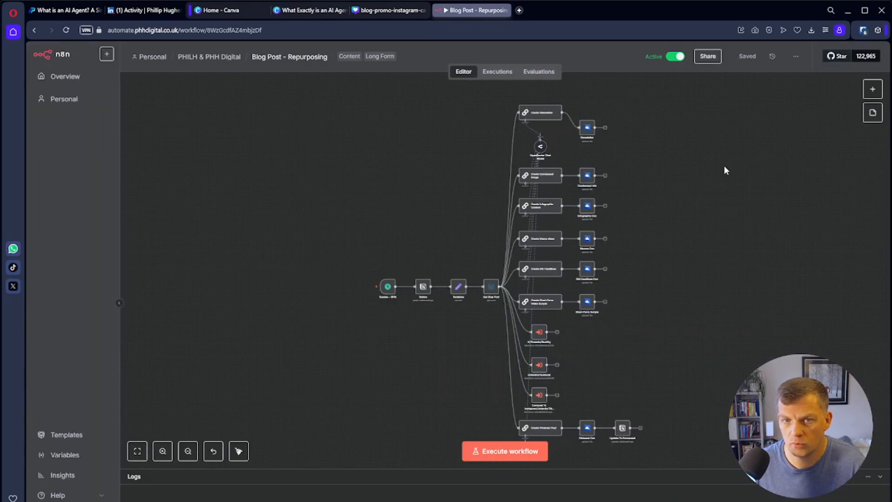
left_click(63, 100)
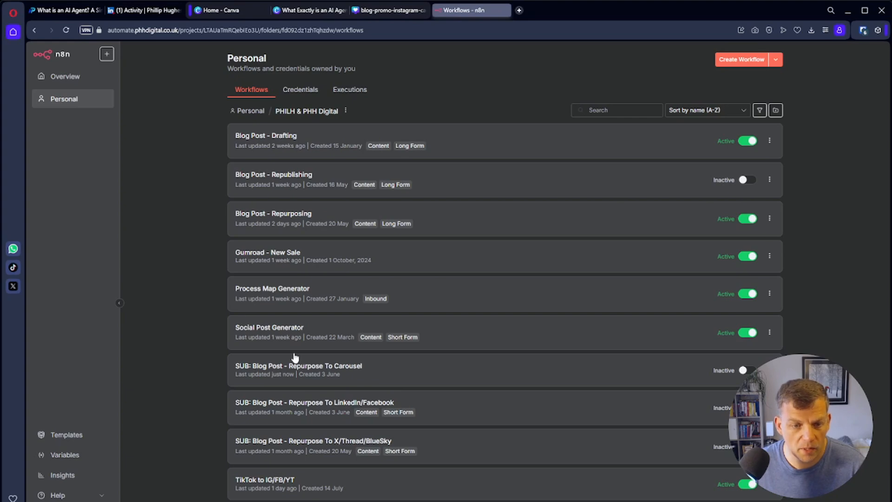
left_click(430, 374)
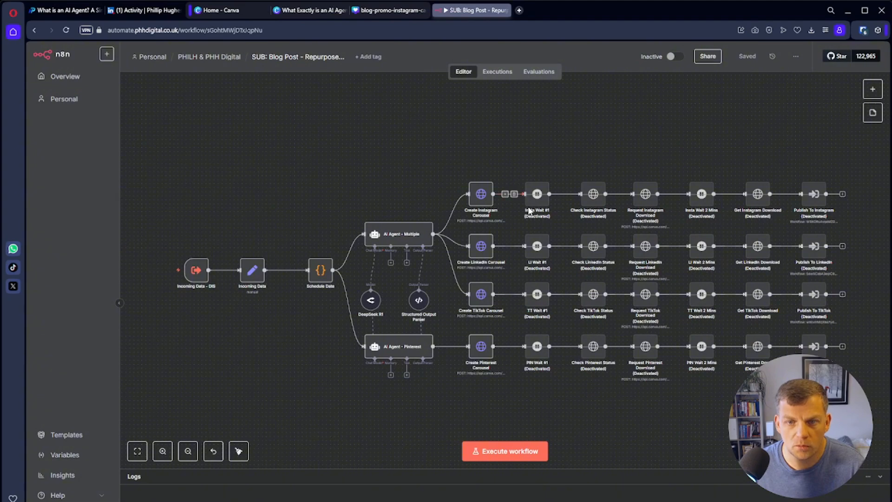
Review the brand template, title and slide text mappings in the Create Instagram Carousel node's JSON body.
double_click(481, 194)
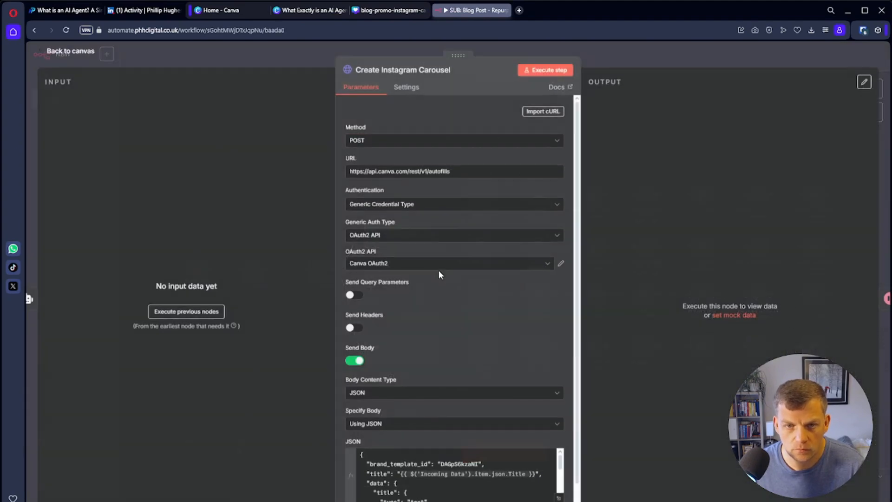
left_click(554, 498)
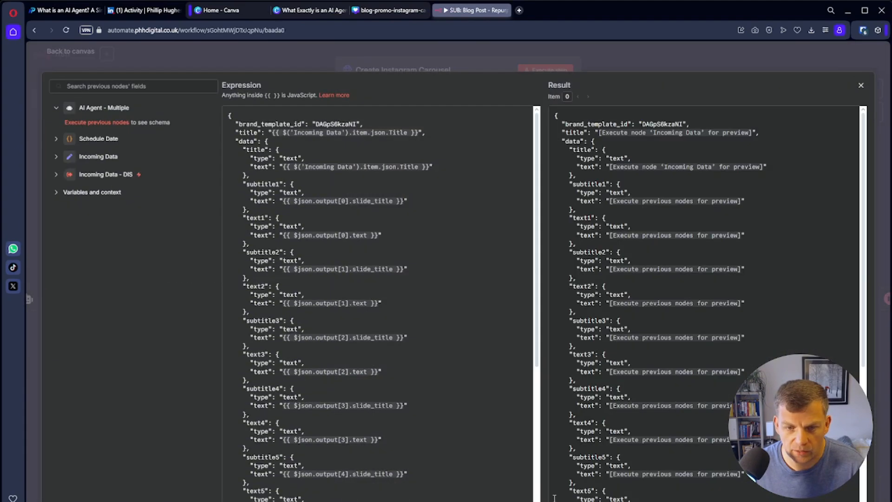
scroll(360, 324, "down", 3)
scroll(262, 304, "up", 3)
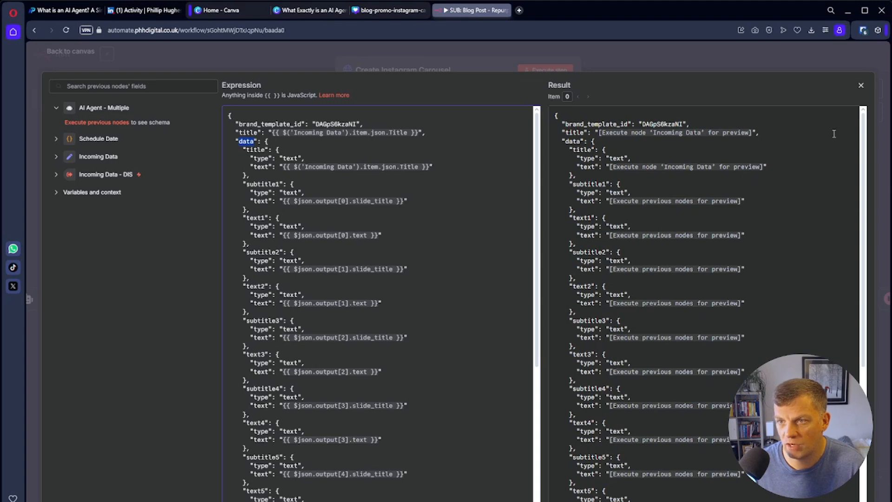
left_click(861, 87)
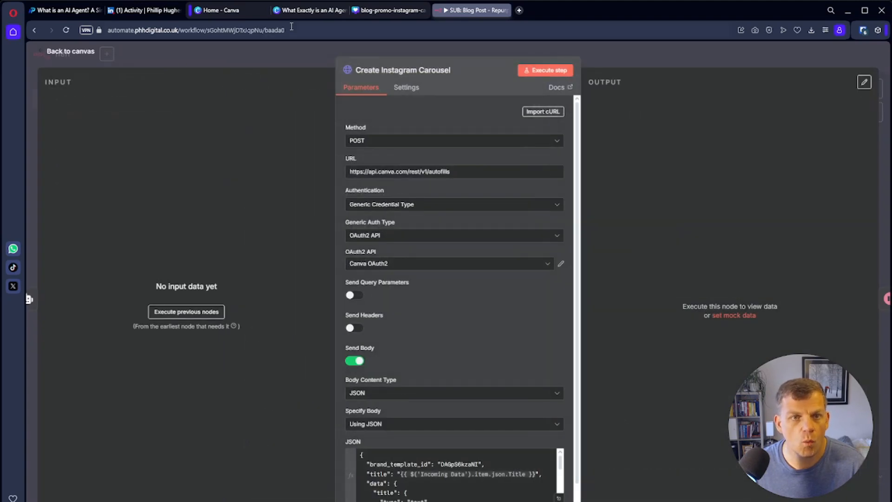
Switch to the What Exactly is an AI Agent? design in Canva and look through its pages down to page 10.
left_click(309, 11)
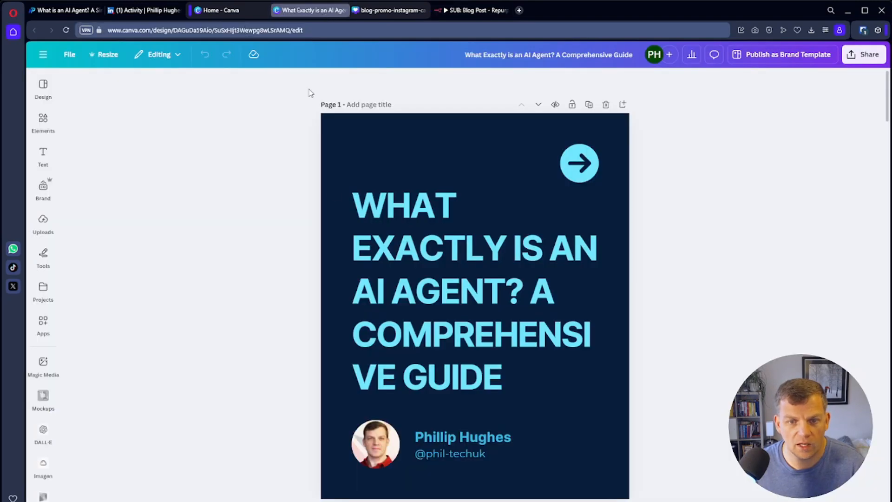
left_click(451, 300)
scroll(665, 372, "down", 20)
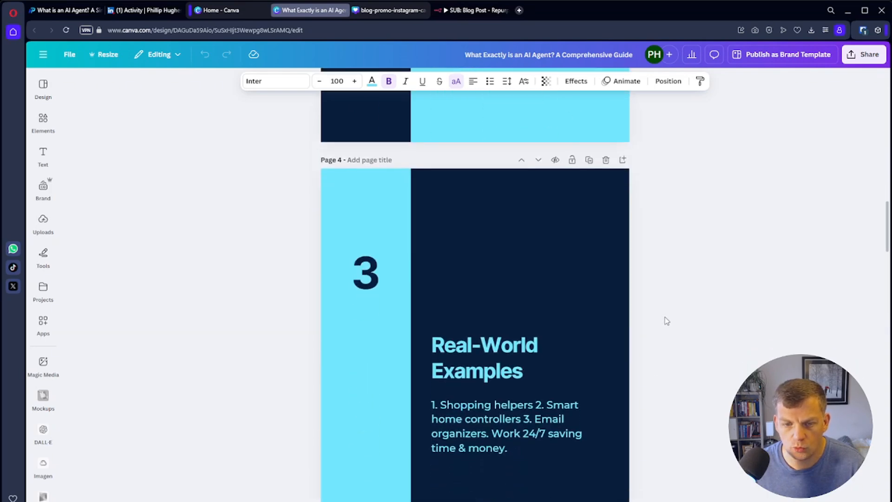
scroll(667, 321, "down", 15)
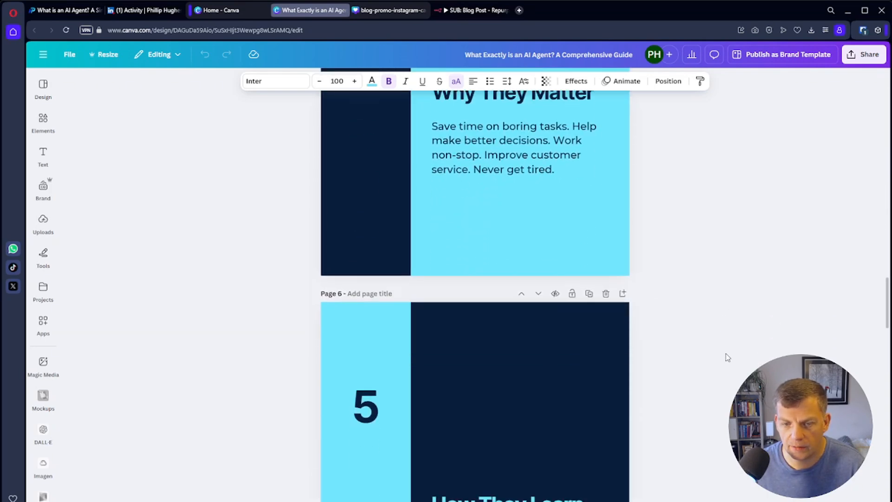
scroll(727, 357, "down", 18)
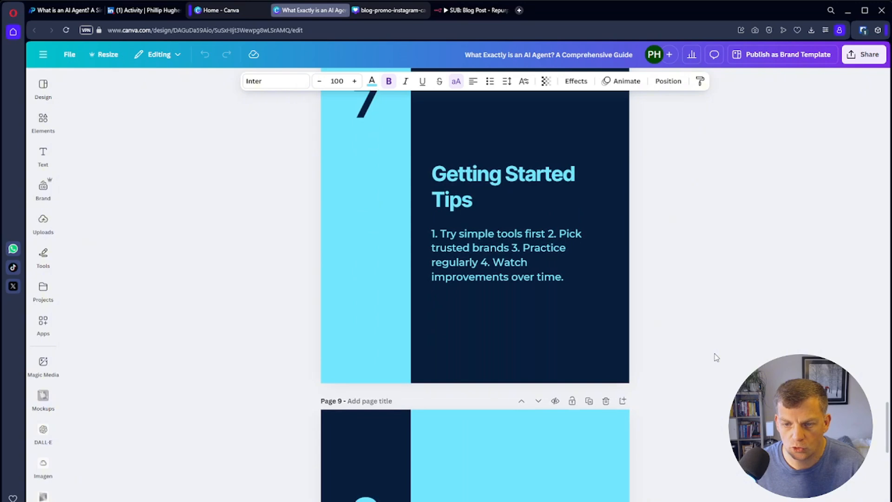
scroll(720, 362, "down", 12)
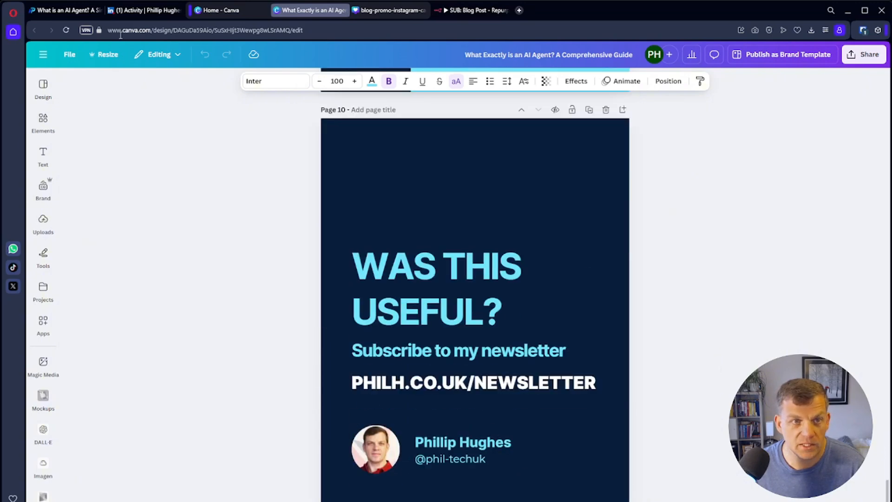
Glance back at the Create Instagram Carousel node in n8n and review the Canva carousel from page 10 up to its cover.
left_click(486, 11)
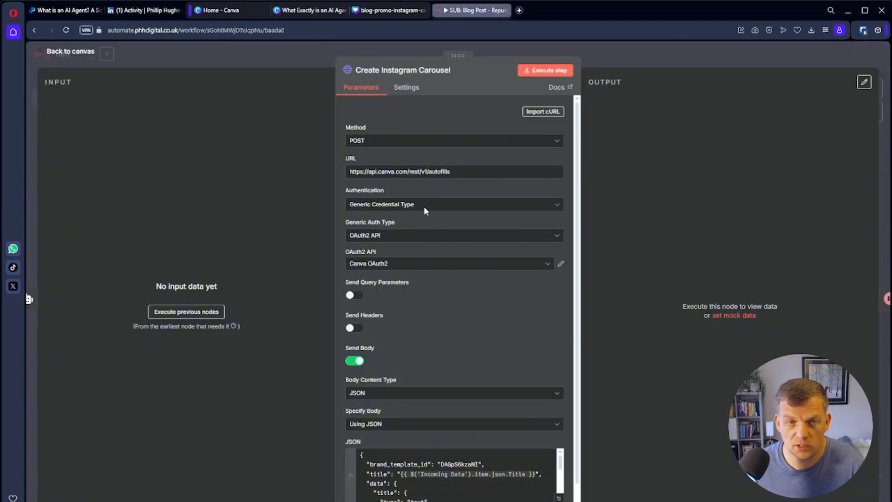
left_click(305, 10)
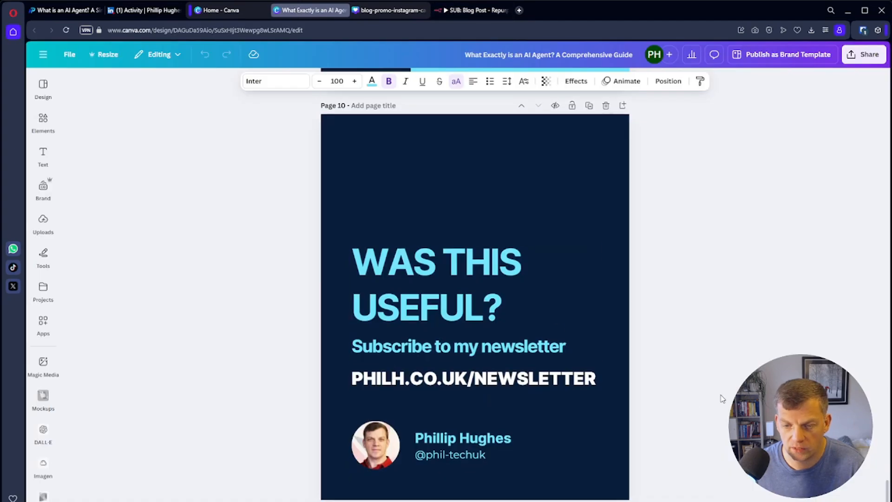
scroll(715, 390, "up", 12)
scroll(705, 383, "up", 10)
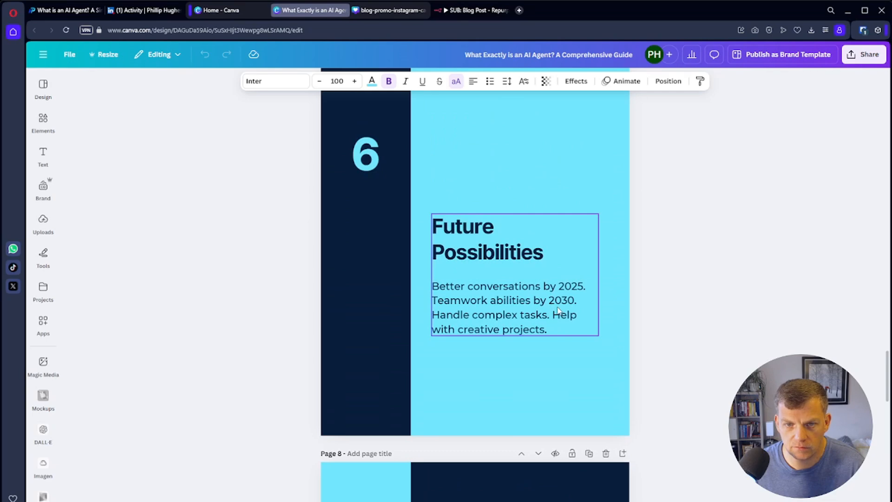
scroll(559, 311, "up", 10)
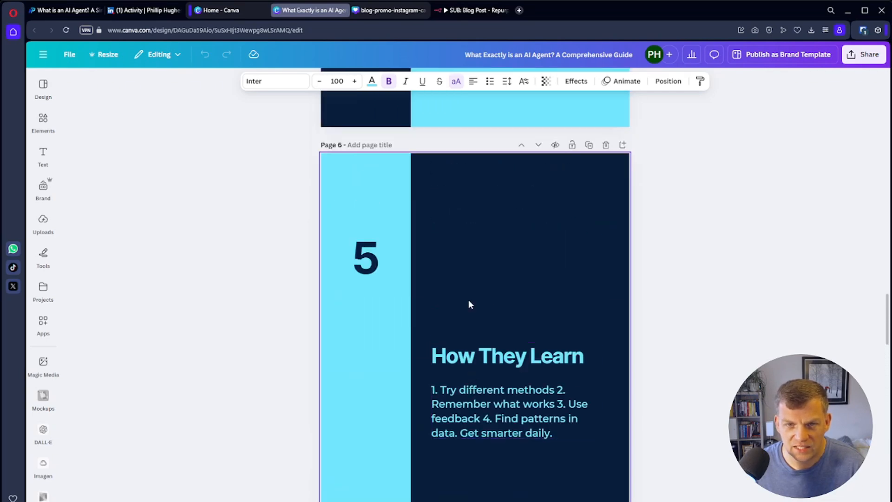
scroll(468, 304, "up", 20)
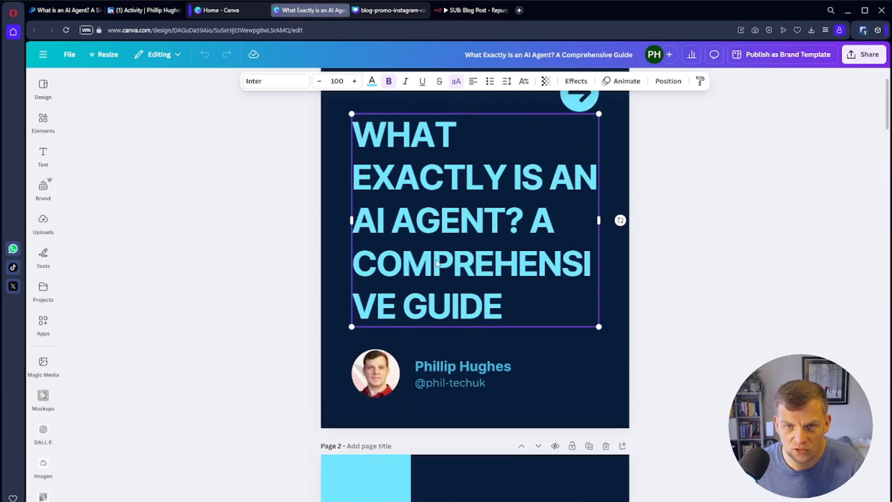
scroll(436, 263, "up", 2)
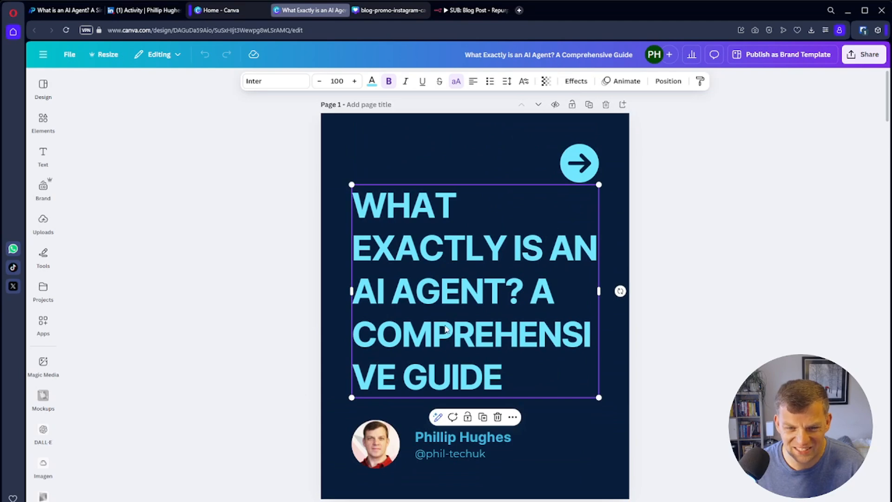
Reduce the font size of the cover page's title text to 86.
double_click(468, 315)
left_click(320, 81)
left_click(320, 82)
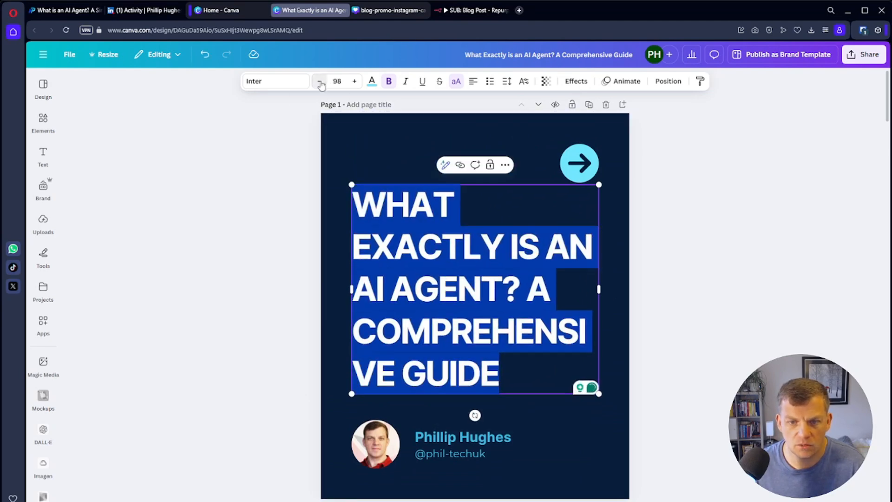
left_click(319, 82)
left_click(319, 82)
left_click(320, 82)
left_click(319, 82)
left_click(320, 82)
left_click(320, 82)
left_click(238, 273)
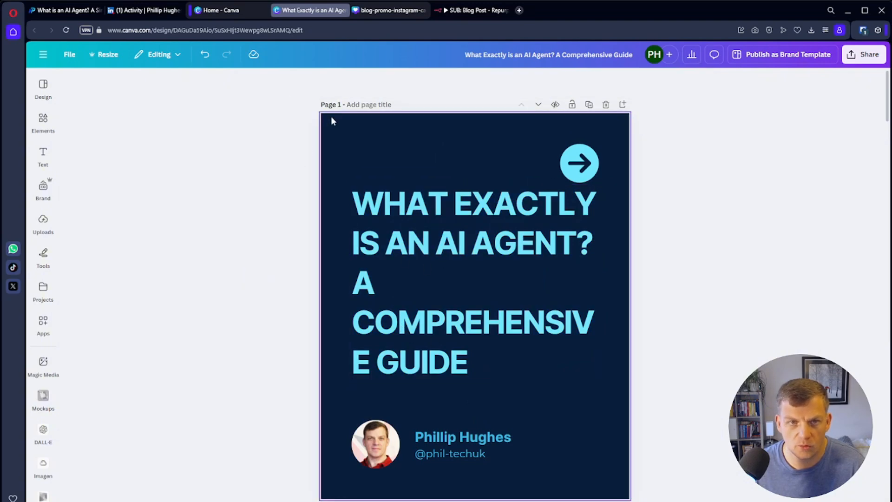
left_click(380, 205)
left_click(320, 82)
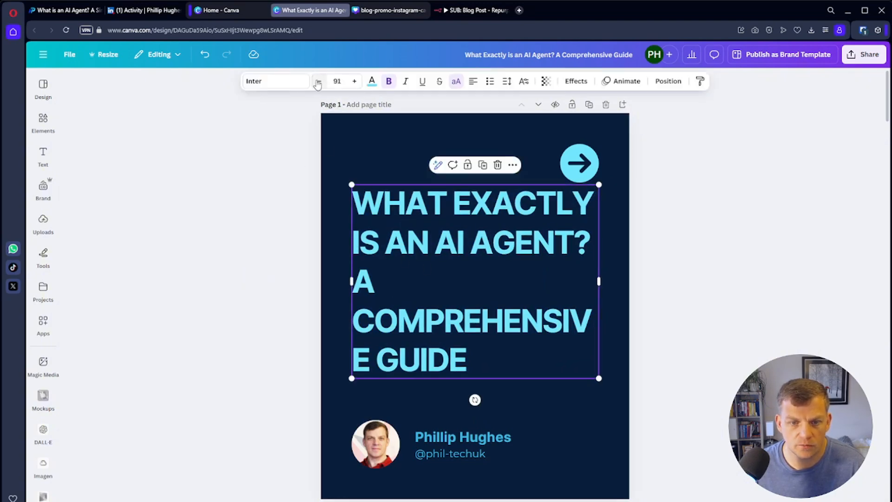
left_click(320, 82)
left_click(319, 82)
left_click(320, 82)
left_click(319, 81)
left_click(319, 82)
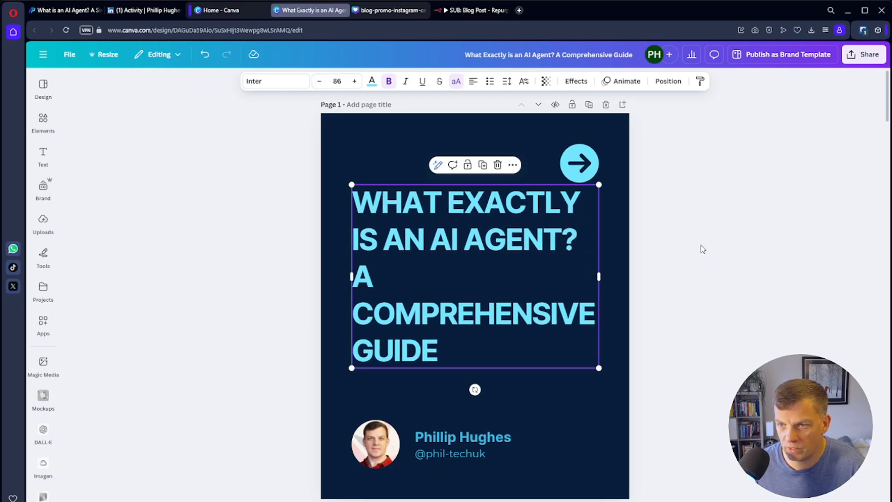
Look over the remaining carousel pages following the cover.
scroll(702, 250, "down", 20)
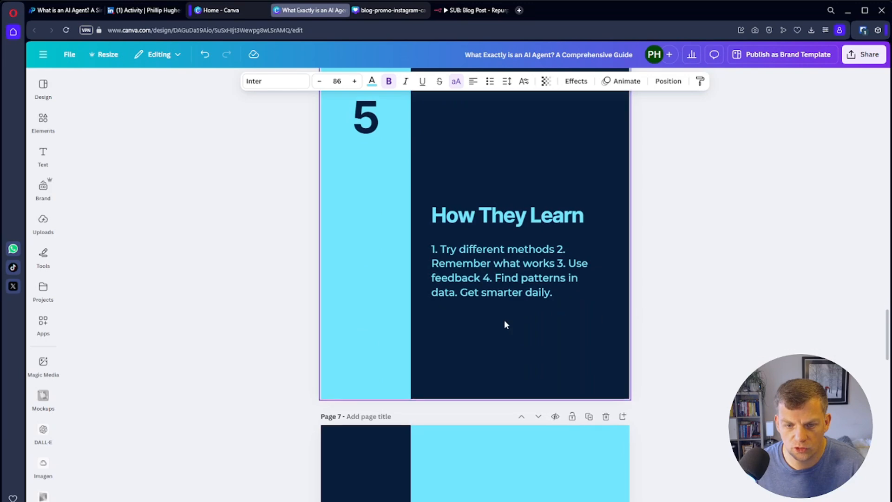
scroll(506, 324, "down", 15)
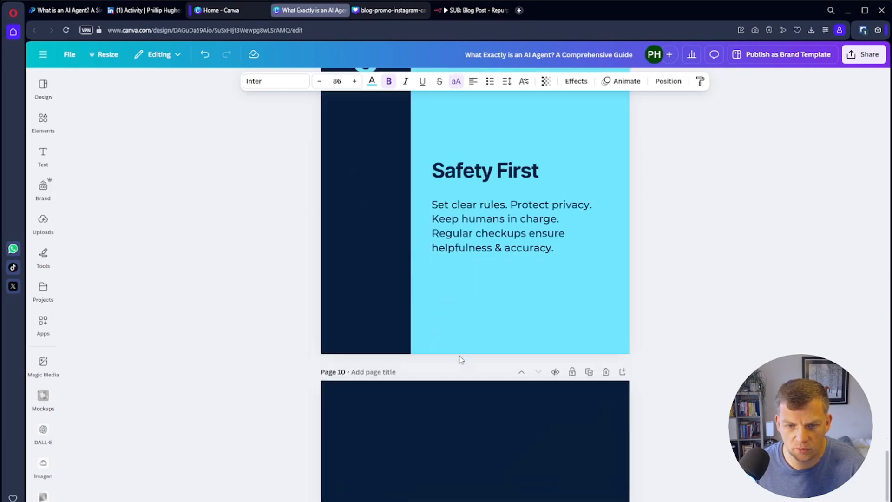
scroll(464, 362, "down", 4)
scroll(705, 263, "up", 10)
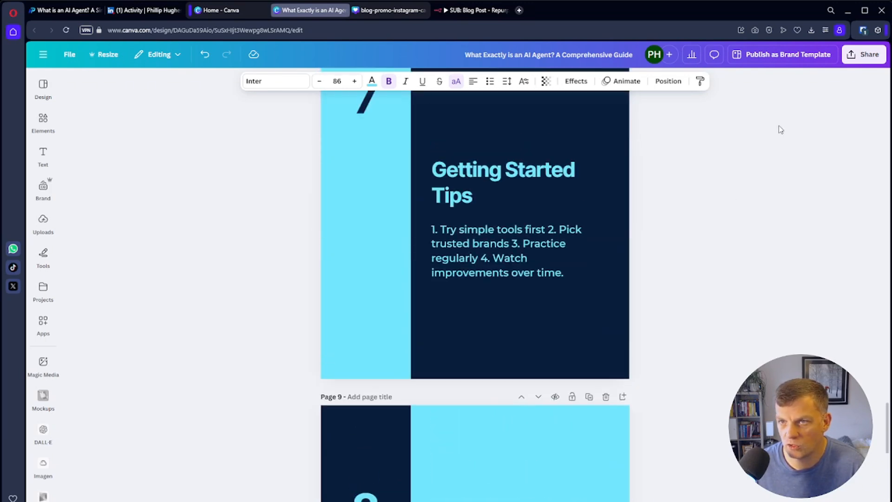
Check the design's LinkedIn Profile sharing option, close it without connecting an account, and return to the cover page.
left_click(864, 55)
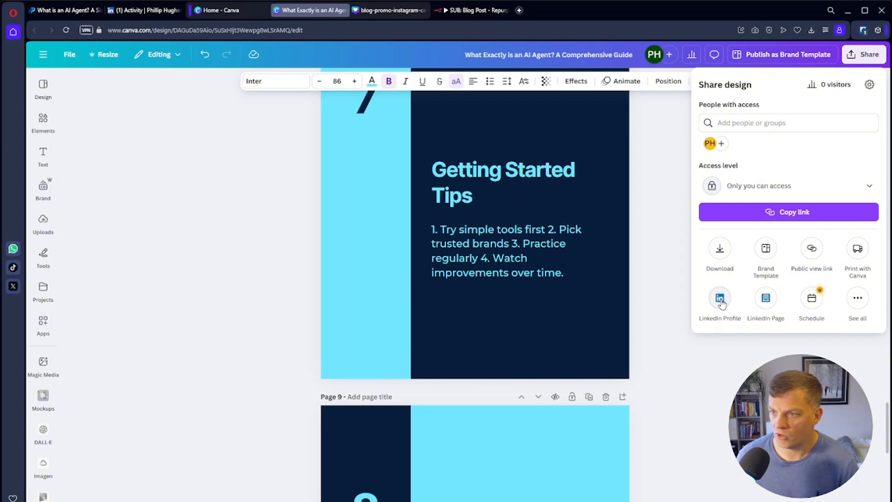
left_click(720, 300)
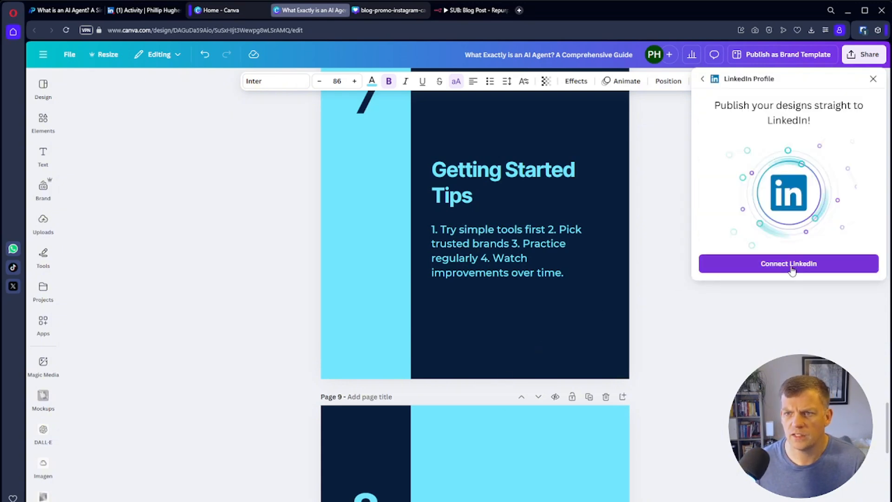
left_click(874, 80)
left_click(746, 275)
scroll(743, 285, "up", 7)
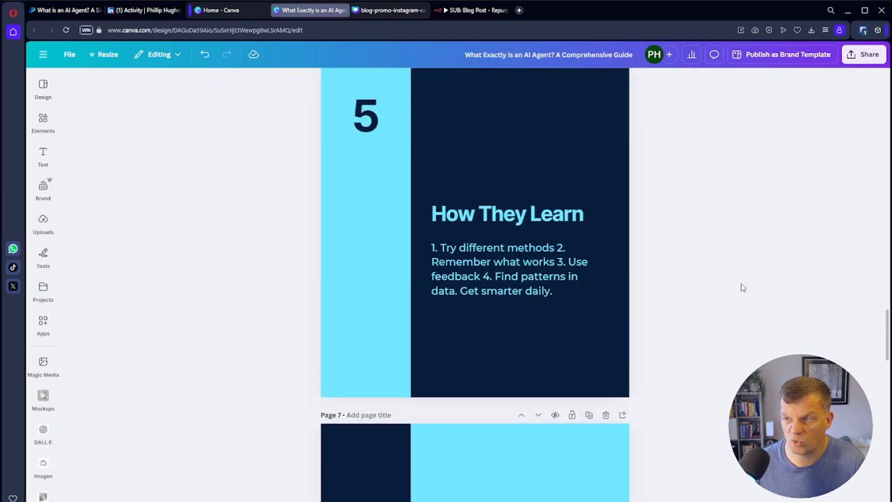
scroll(743, 287, "up", 20)
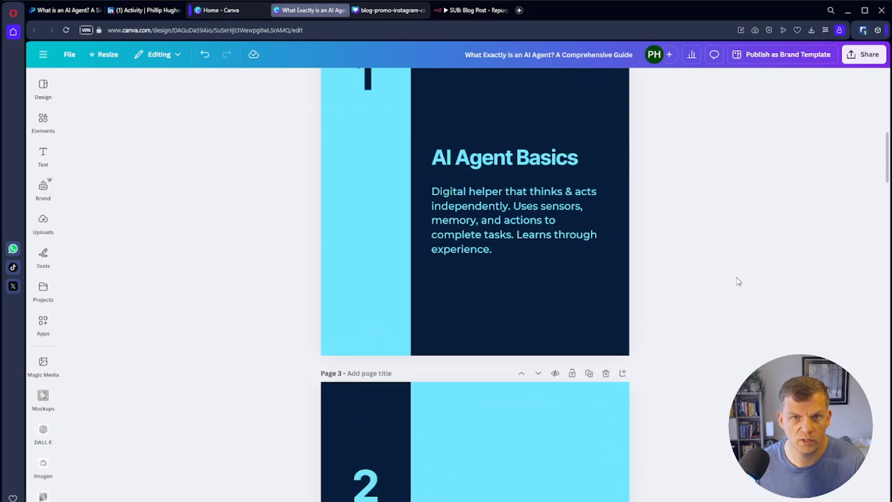
scroll(739, 281, "up", 7)
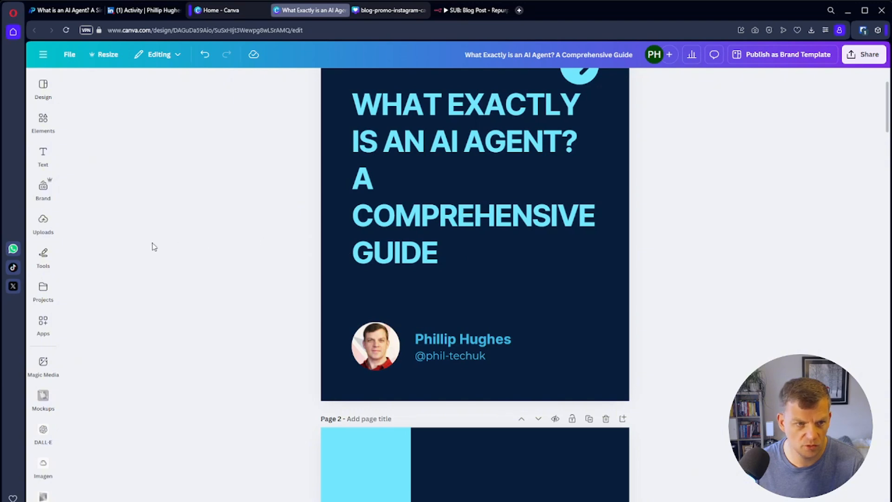
Switch to n8n and review the HtmlContent, Hour, Minute, Url and Post input fields of the Incoming Data - DIS node.
left_click(474, 10)
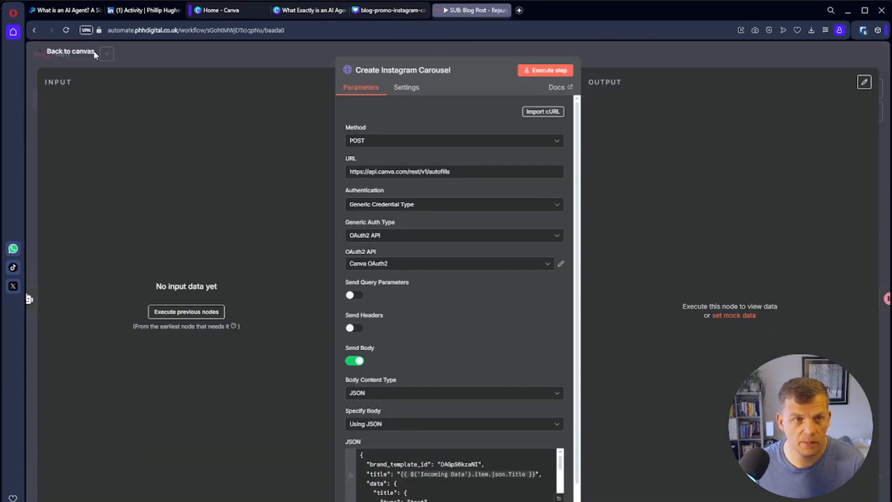
left_click(53, 53)
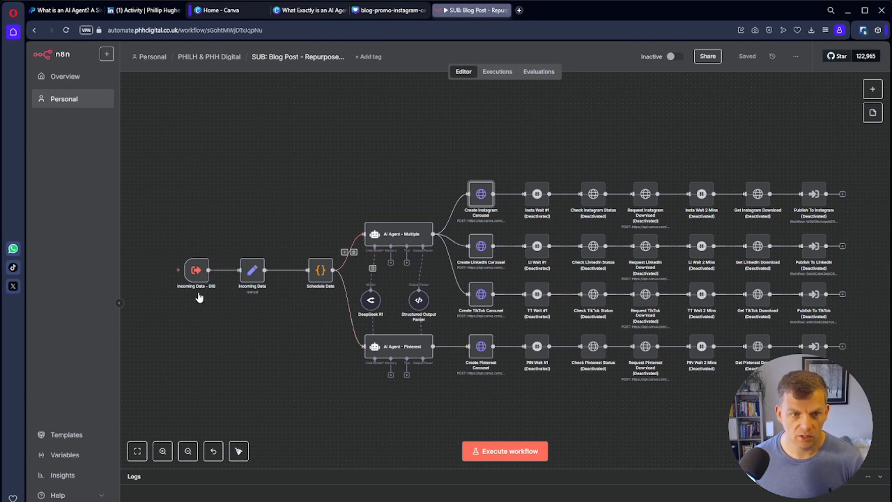
double_click(197, 271)
scroll(121, 248, "down", 3)
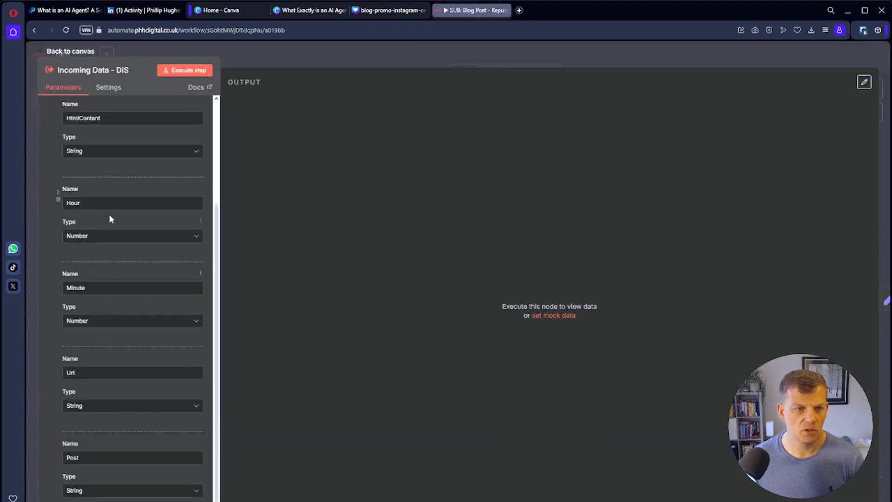
scroll(111, 344, "down", 1)
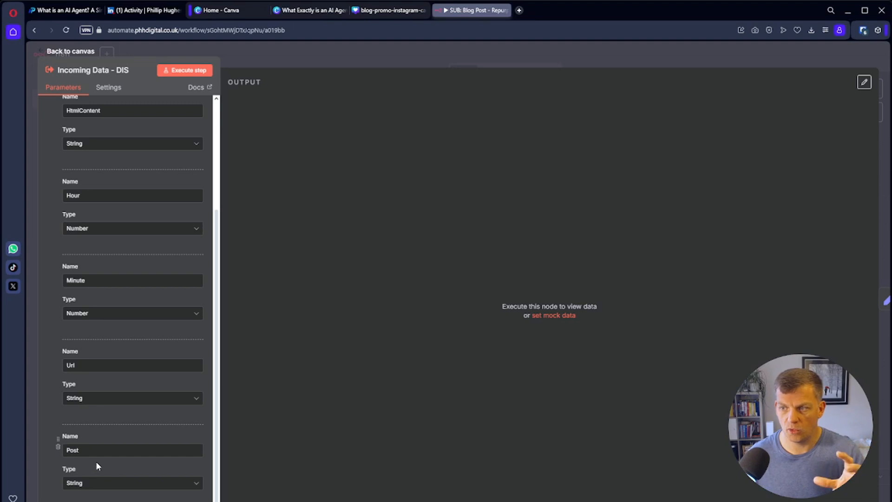
left_click(71, 52)
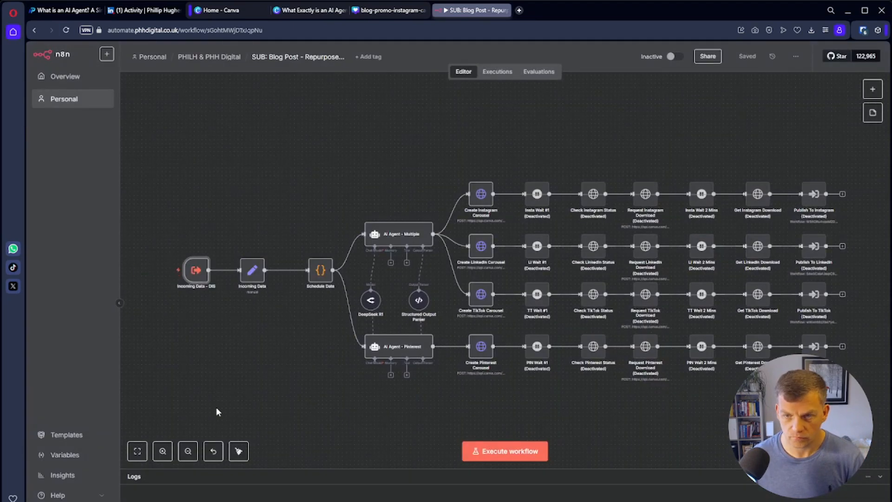